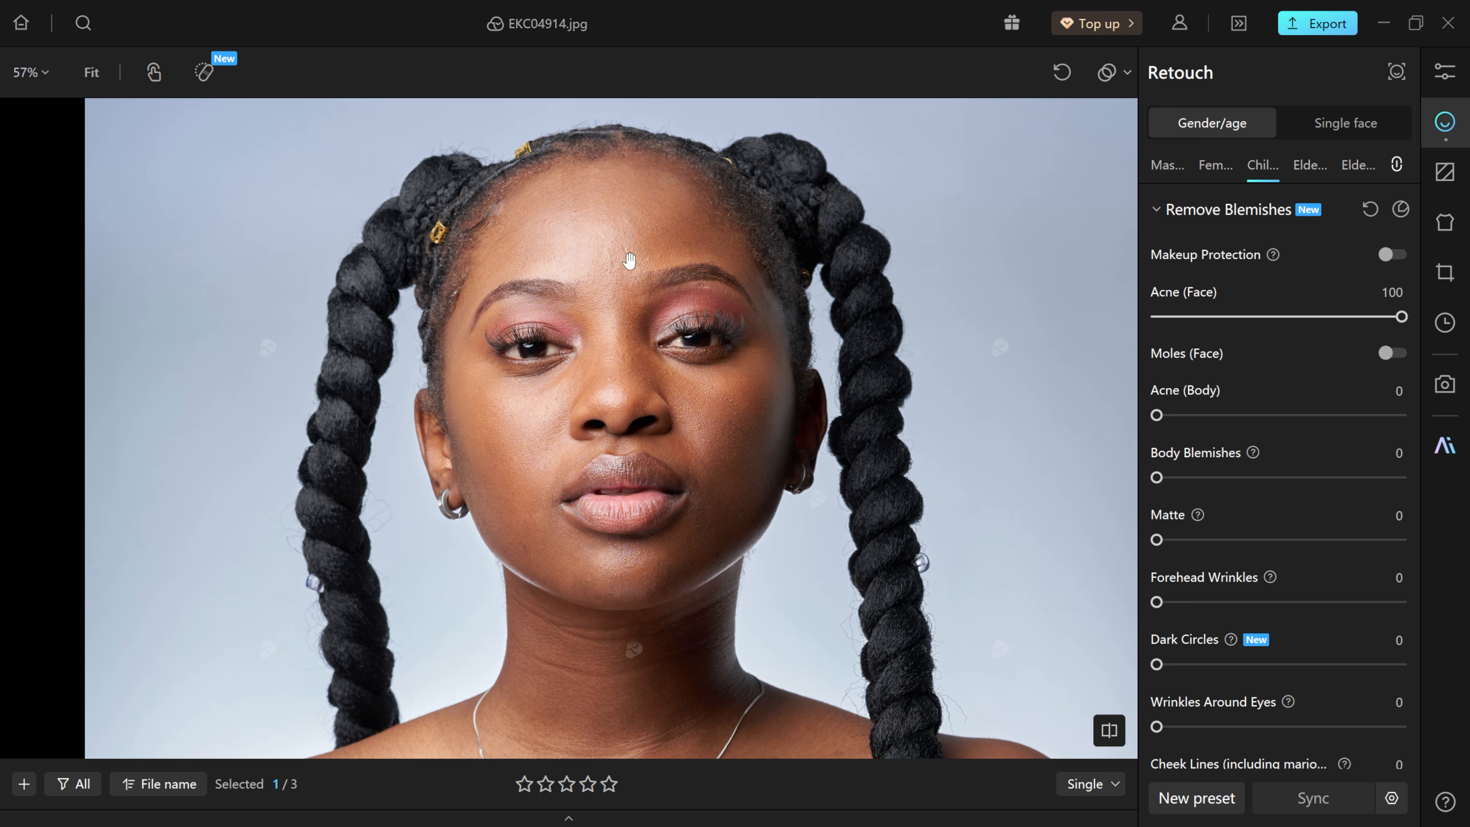
- Set Acne (Body) and Body Blemishes to 100 and compare the shoulders and chest with the original
scroll(637, 521, "down", 10)
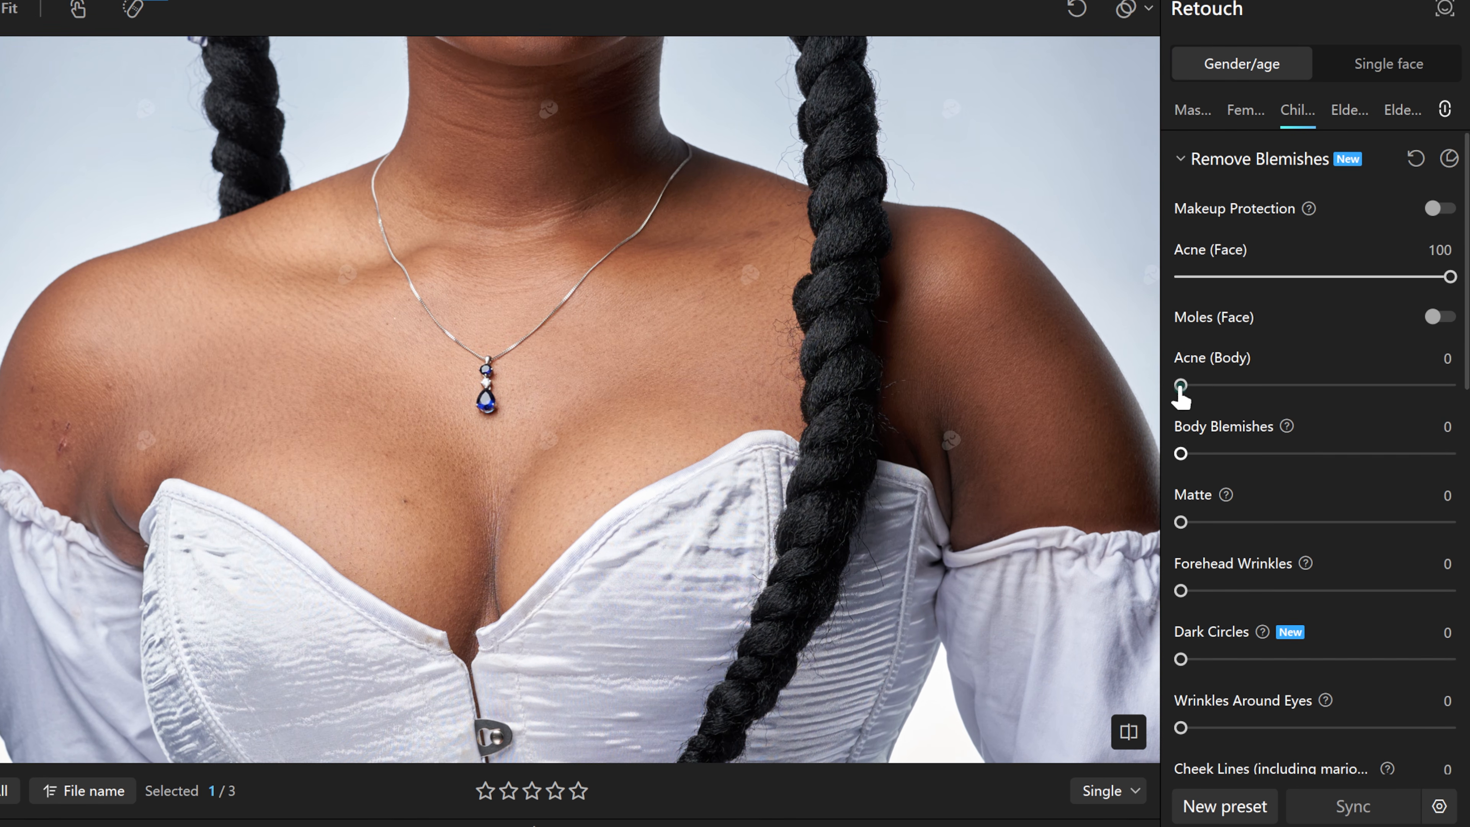
left_click_drag(1181, 386, 1466, 399)
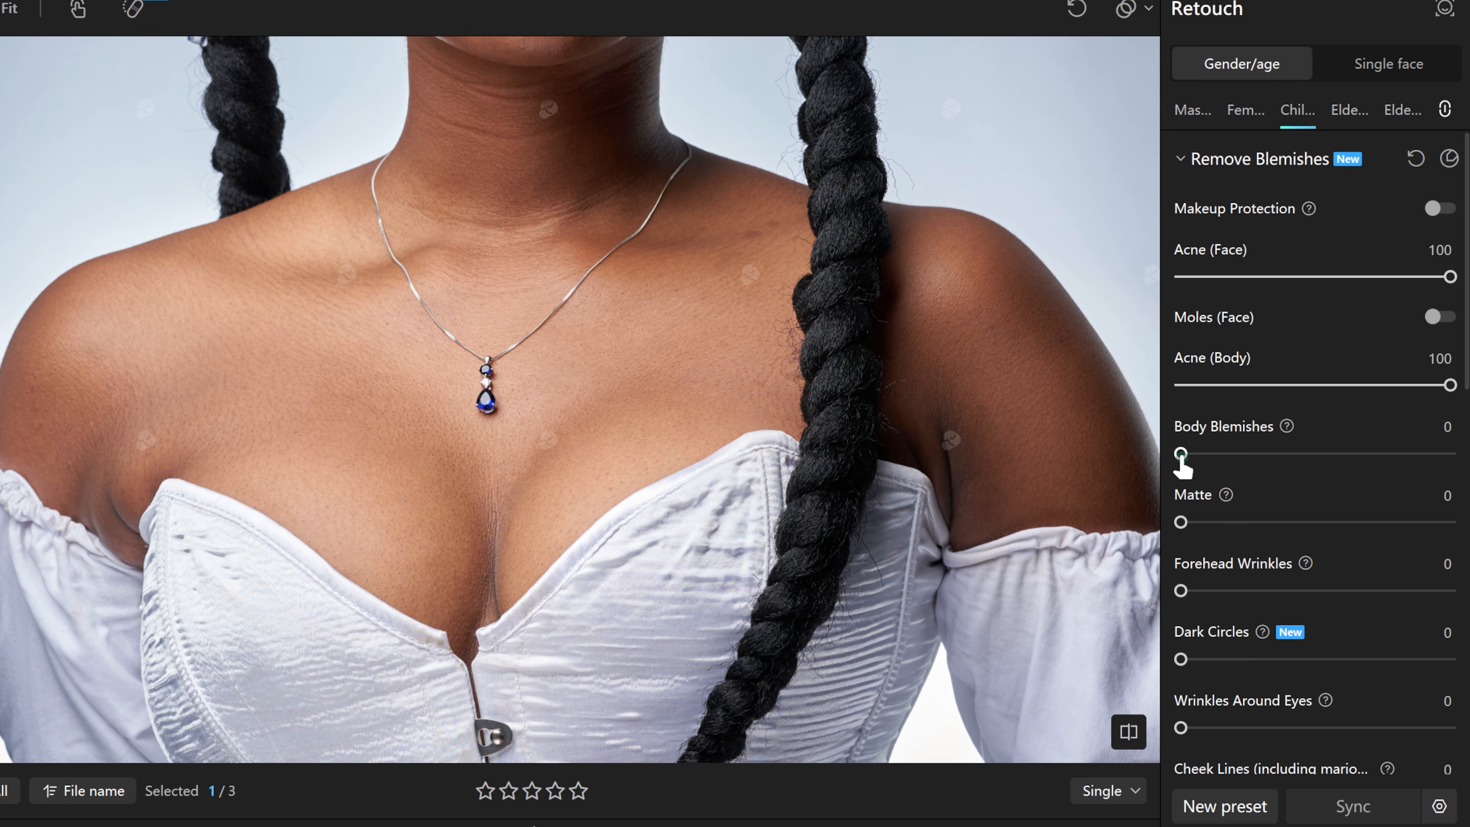
left_click_drag(1181, 458, 1452, 457)
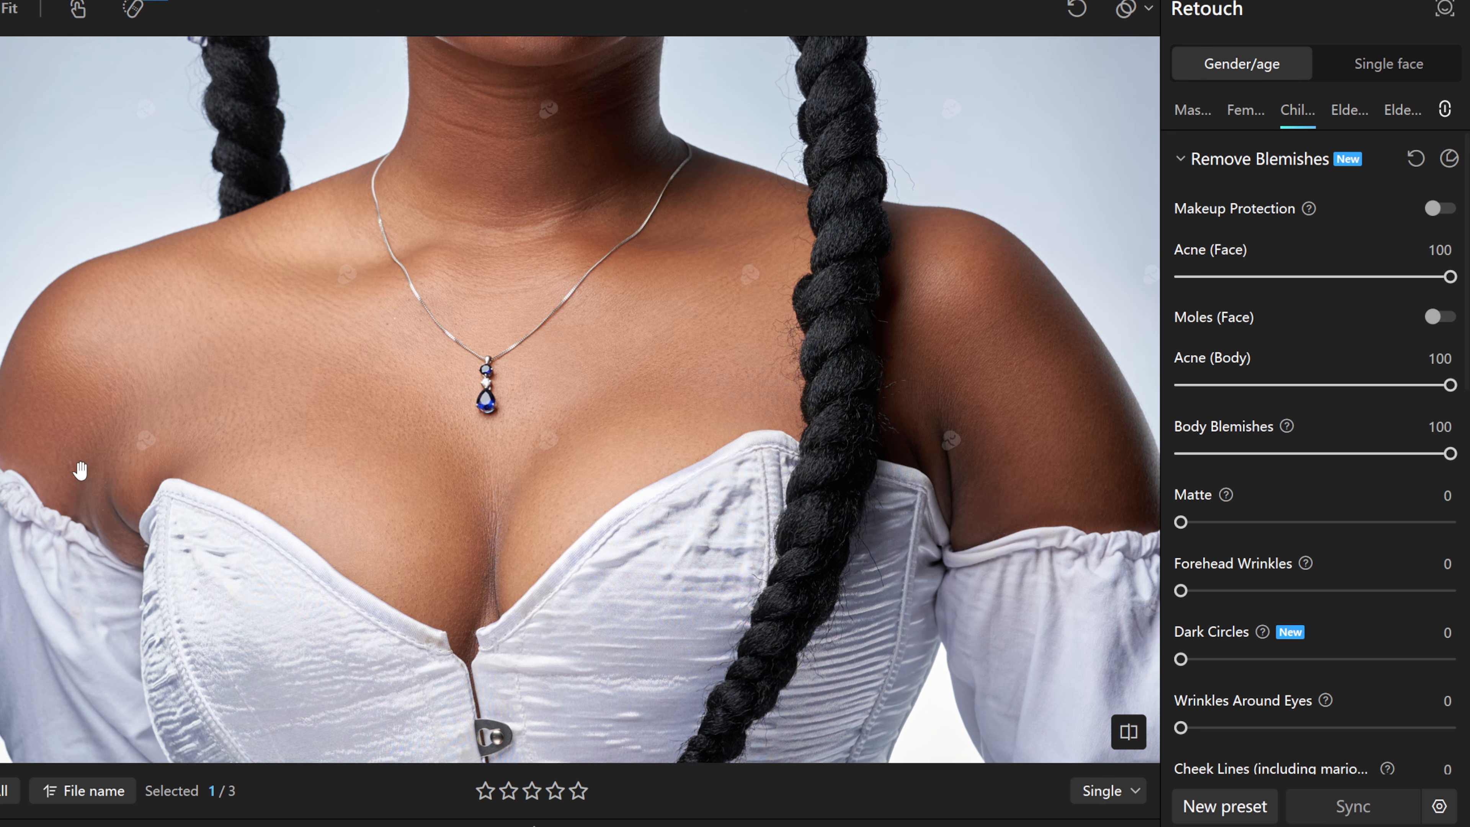
key("backslash")
key("backslash")
key("backslash")
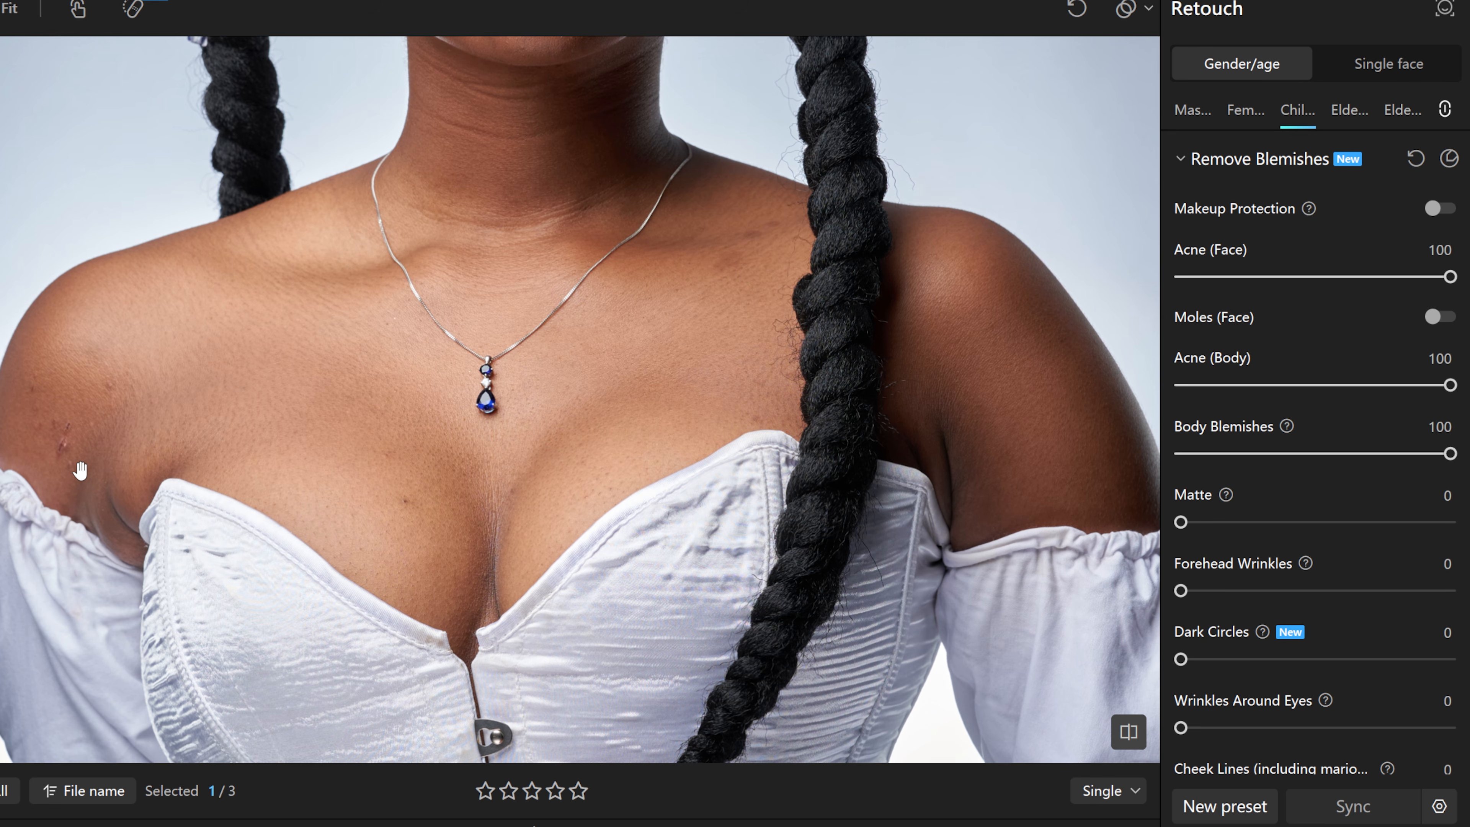
key("backslash")
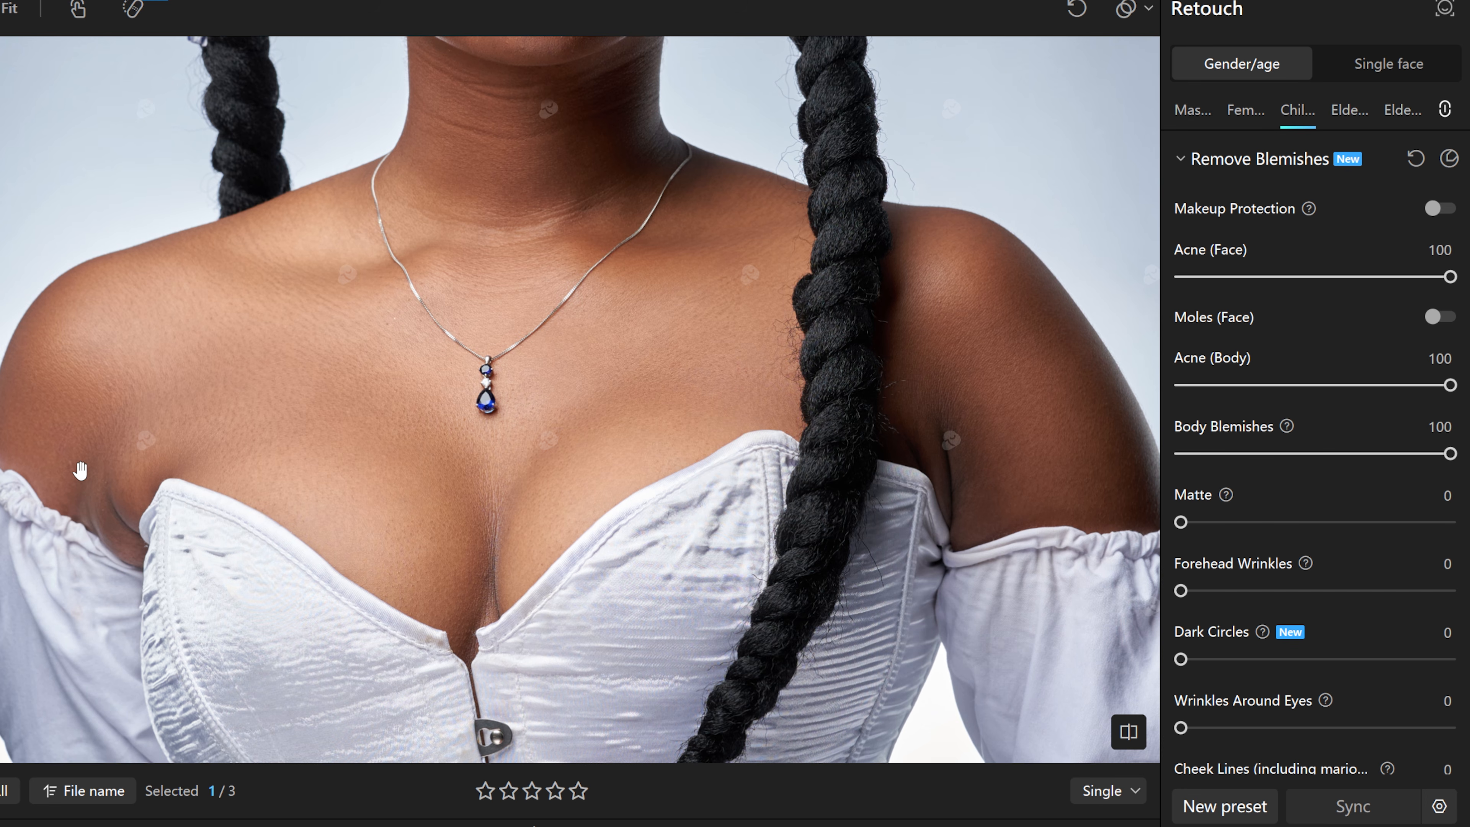
- Reduce Body Blemishes to 50 and compare the body skin before and after
left_click_drag(1450, 454, 1324, 468)
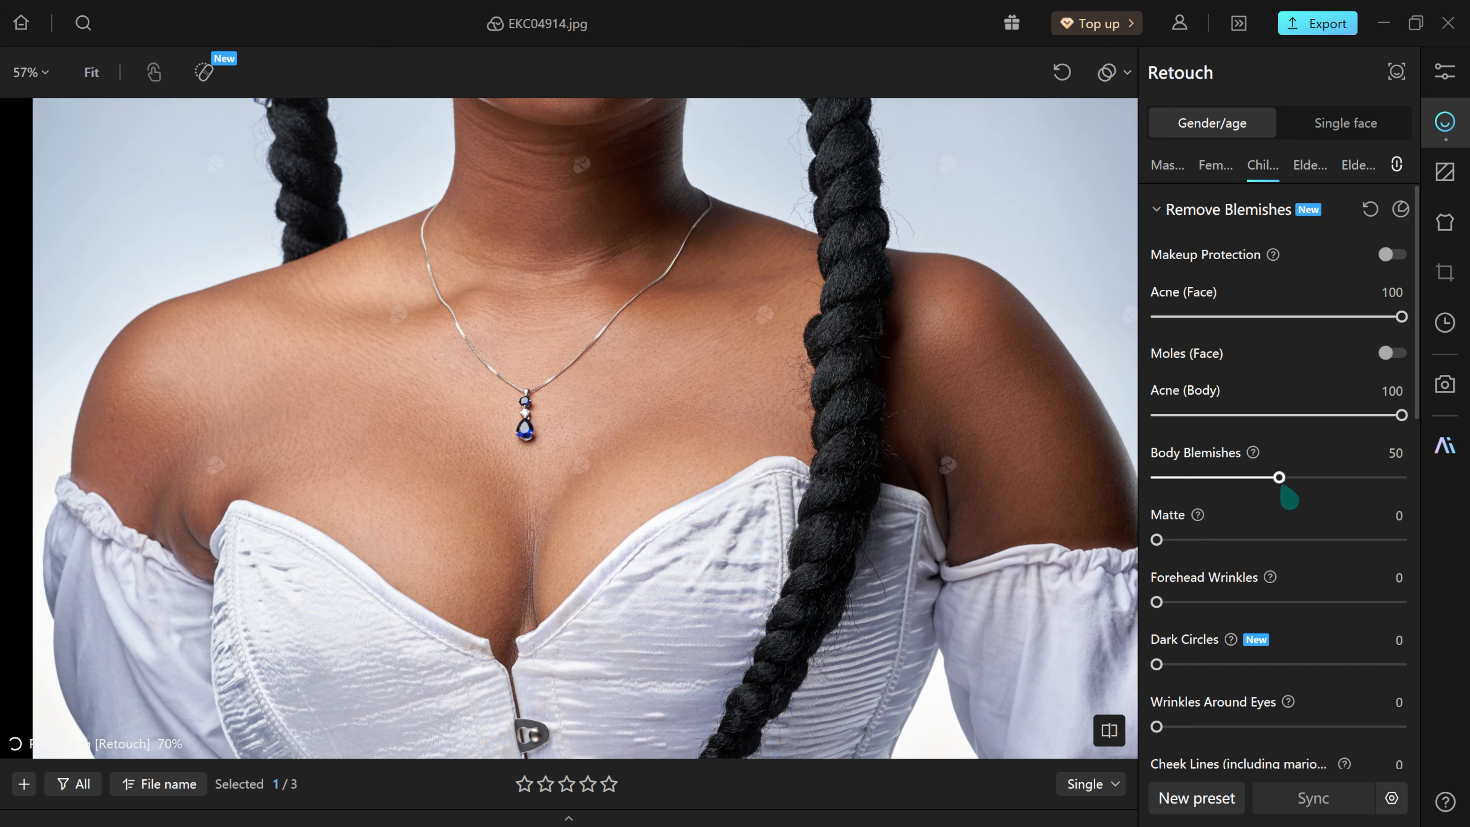
key("backslash")
key("backslash")
key("backslash")
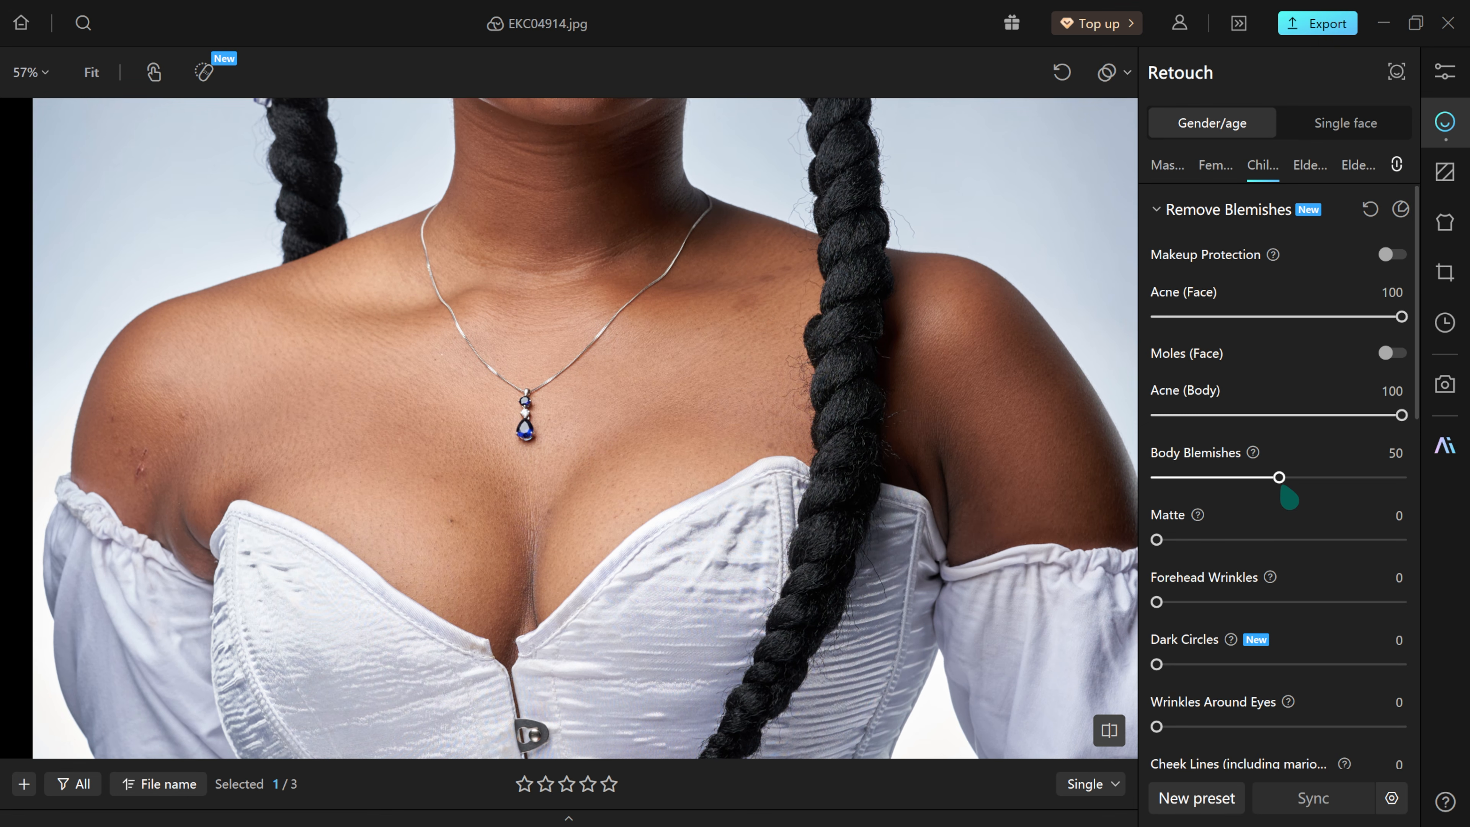
key("backslash")
- Try Dark Circles at 100 and 20 on the face, and settle on 50
scroll(1289, 497, "down", 1)
scroll(601, 405, "up", 10)
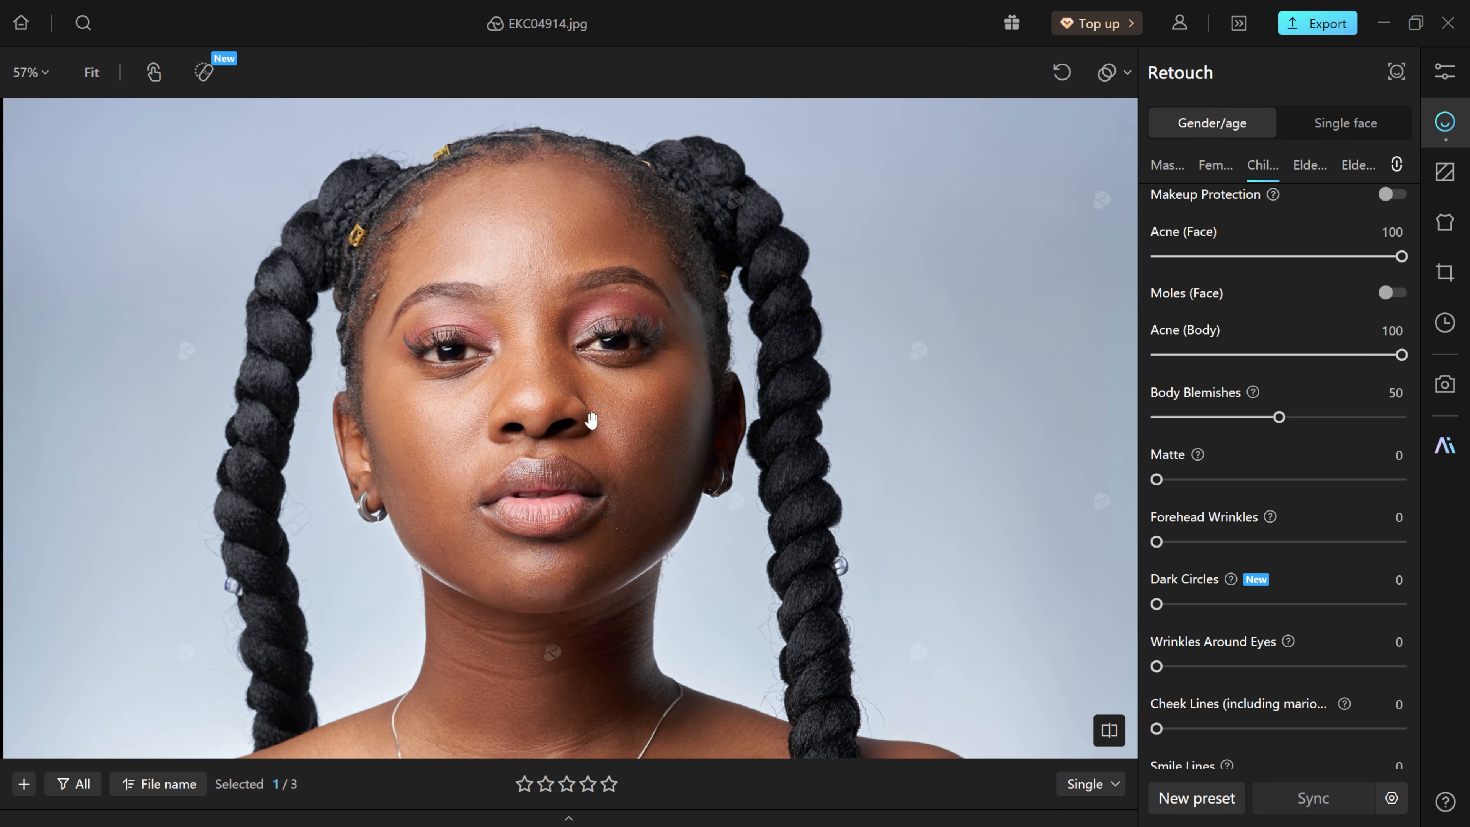
scroll(581, 382, "up", 2)
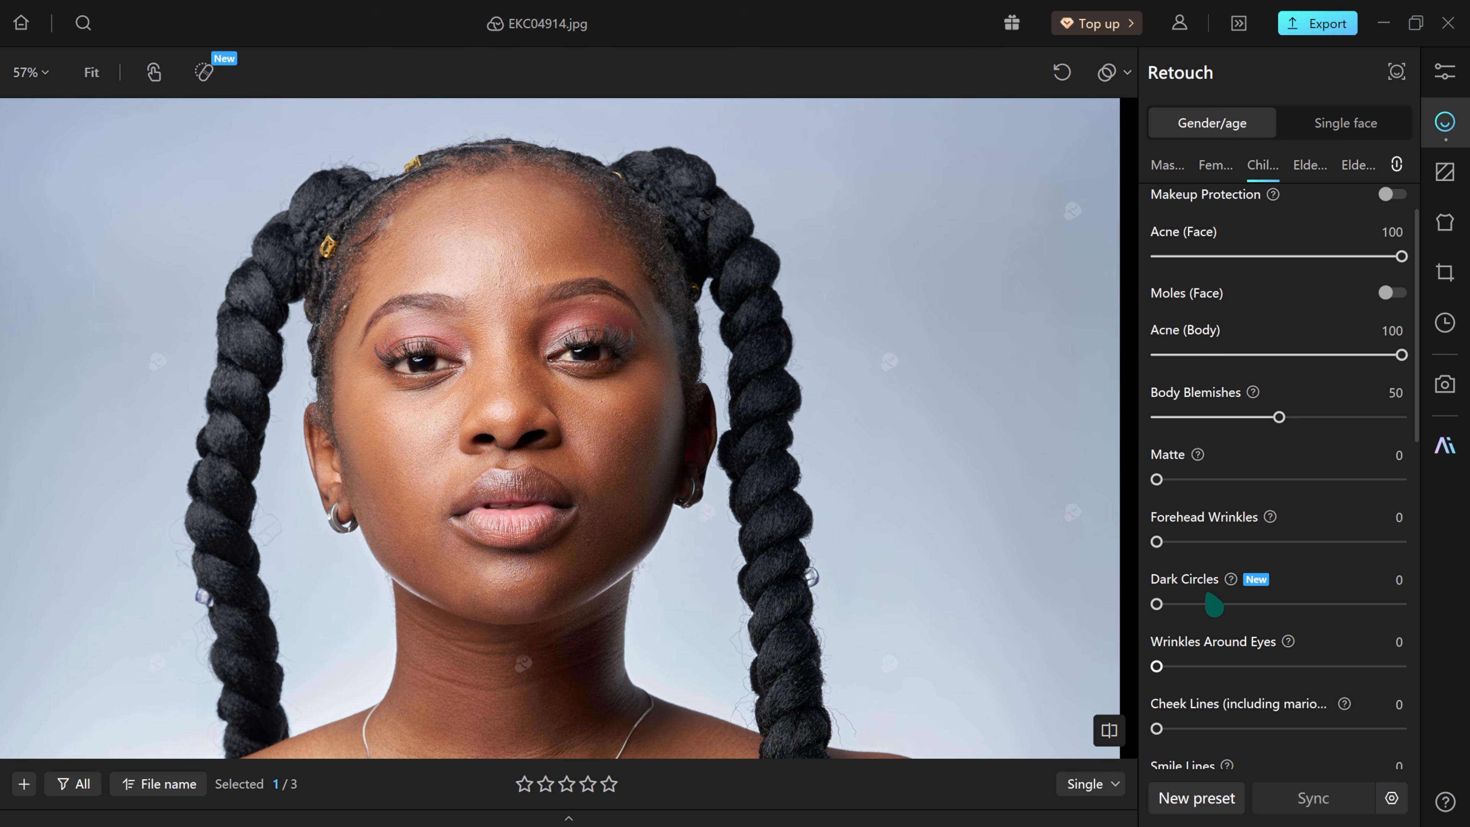
left_click_drag(1156, 604, 1459, 625)
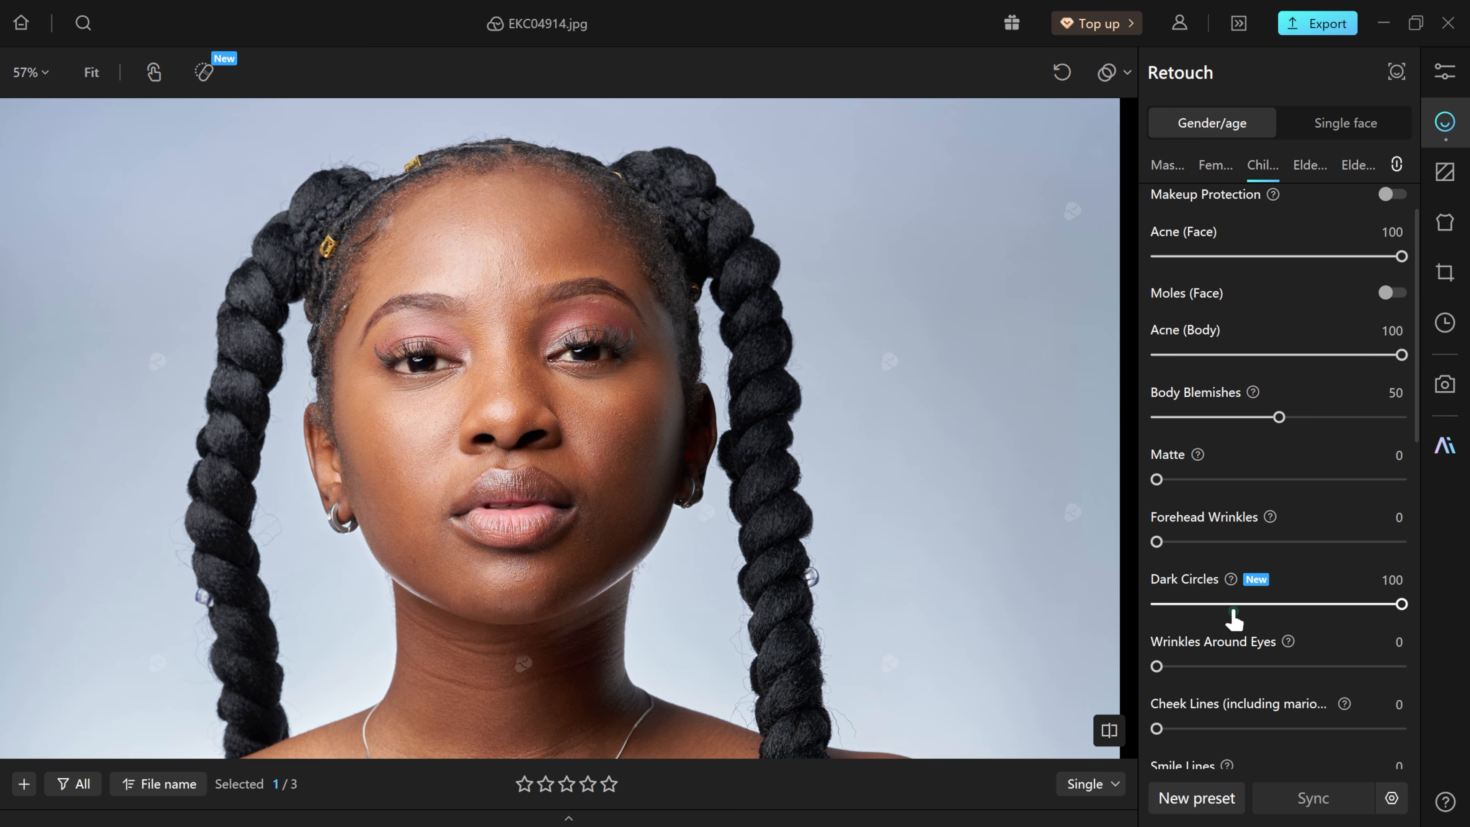
left_click_drag(1385, 613, 1207, 614)
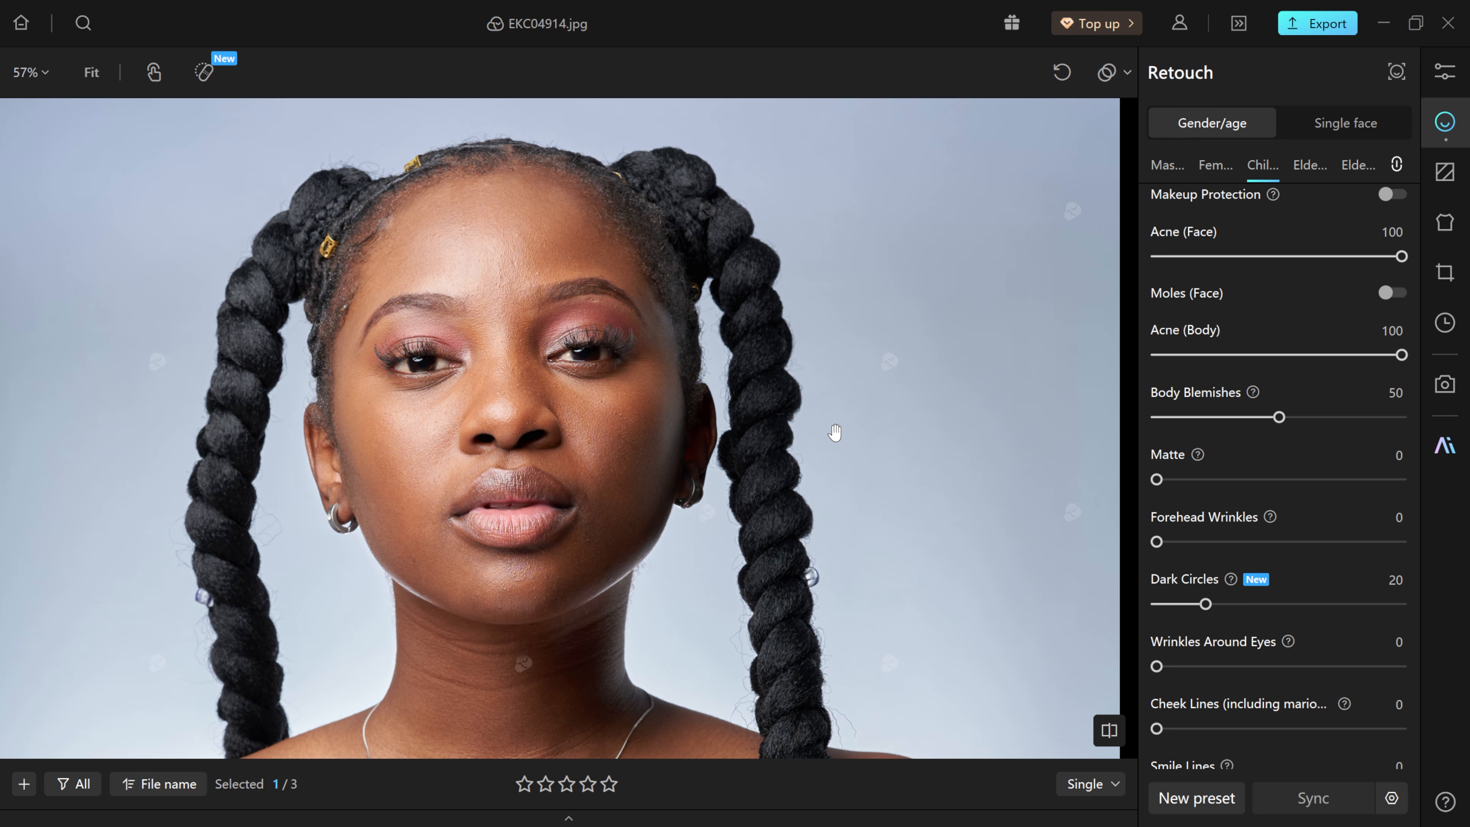
left_click_drag(1206, 604, 1279, 604)
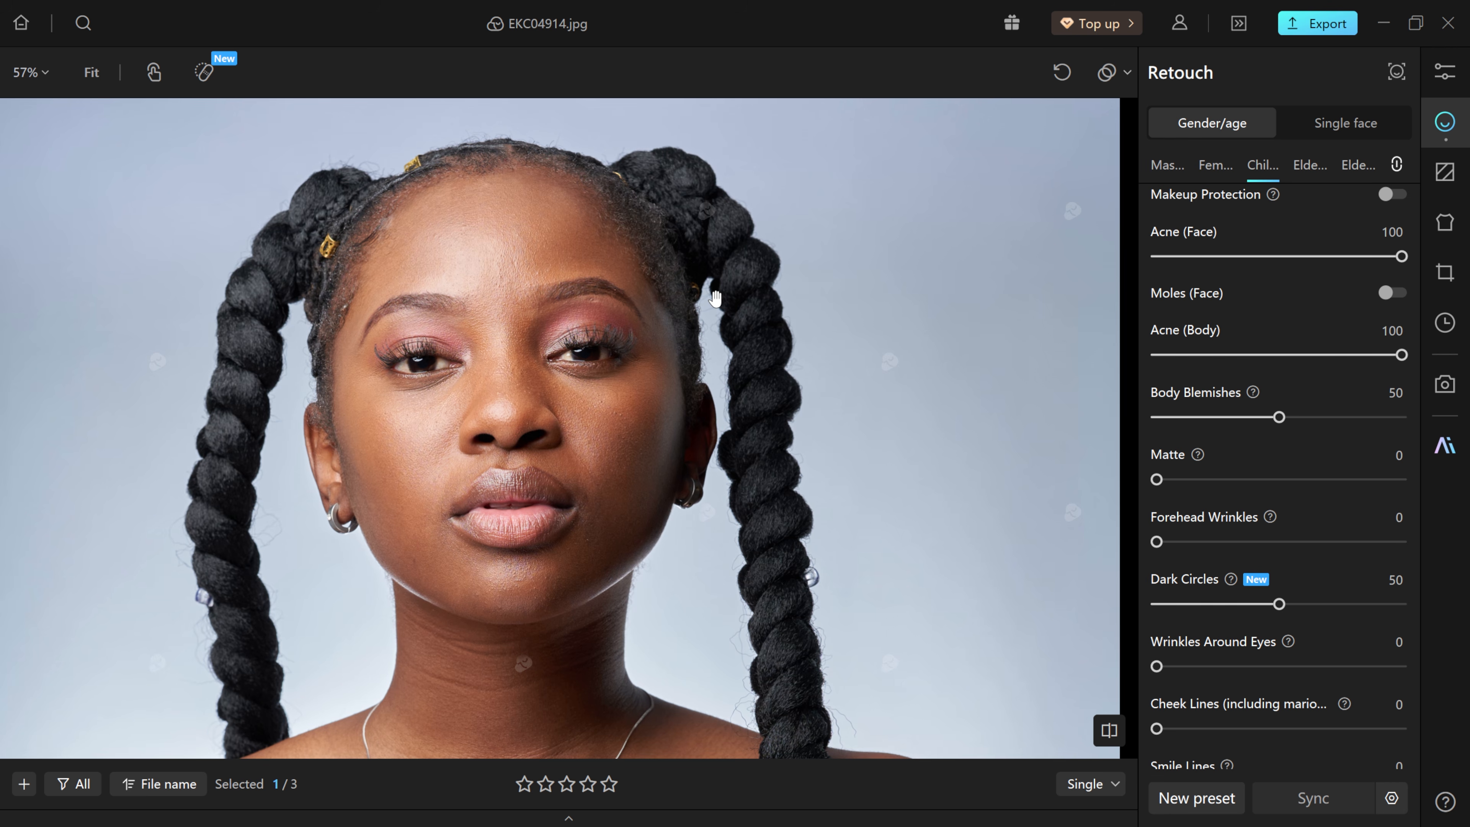
- Set Neck Wrinkles to 100 and compare the neck with the original
scroll(716, 298, "down", 5)
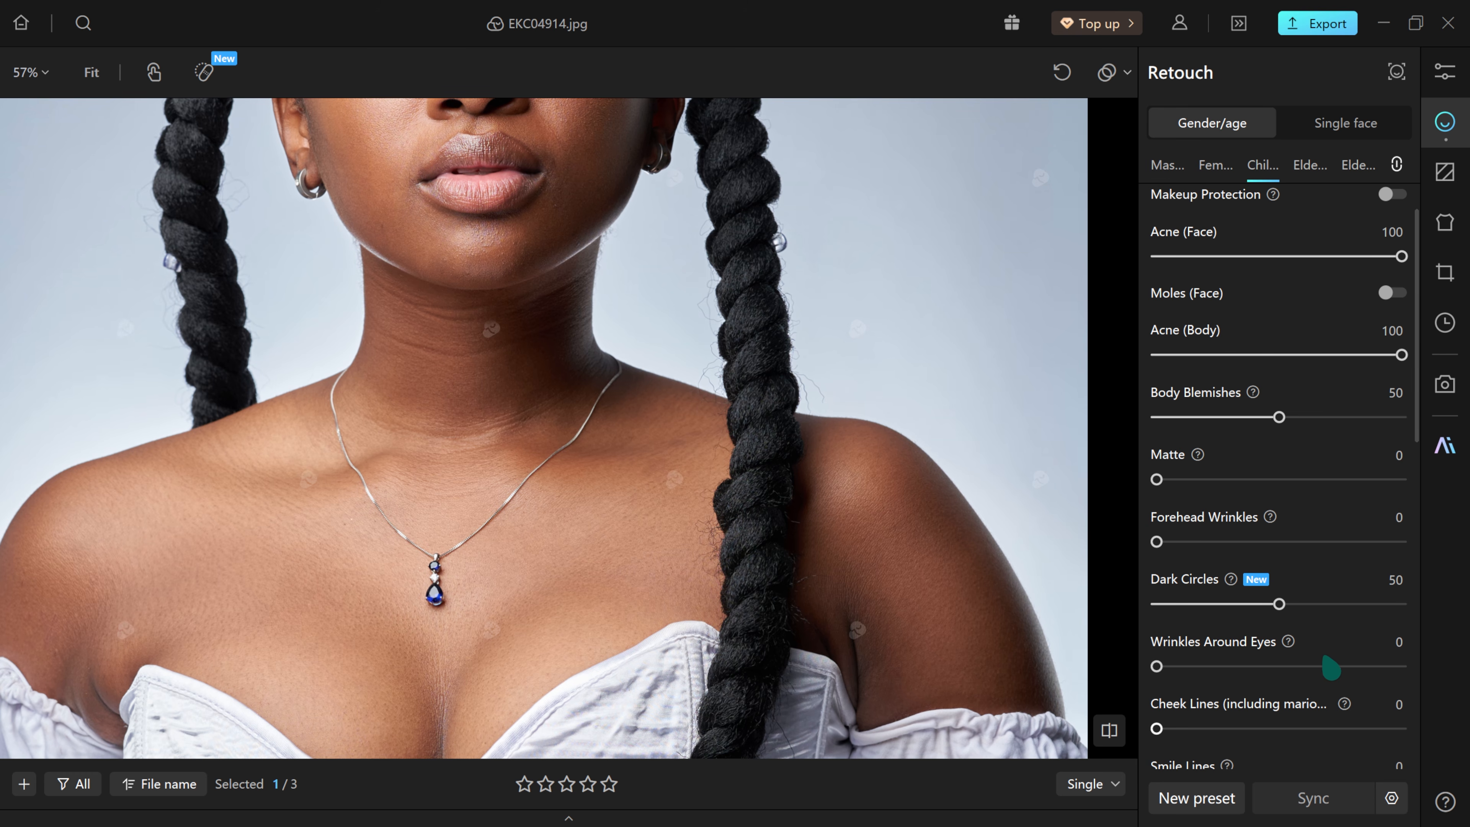
scroll(1325, 657, "down", 8)
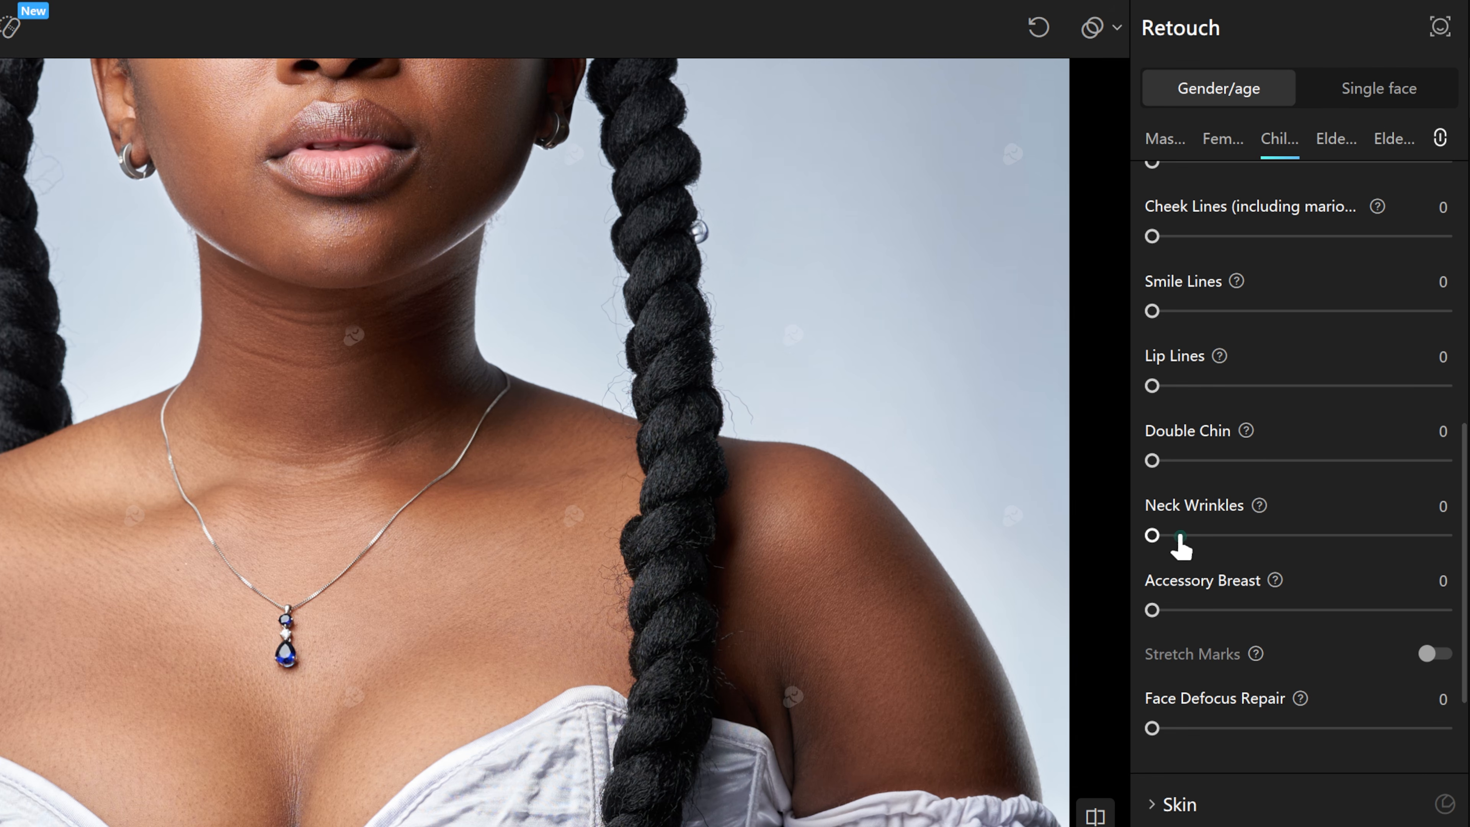
left_click_drag(1152, 535, 1446, 535)
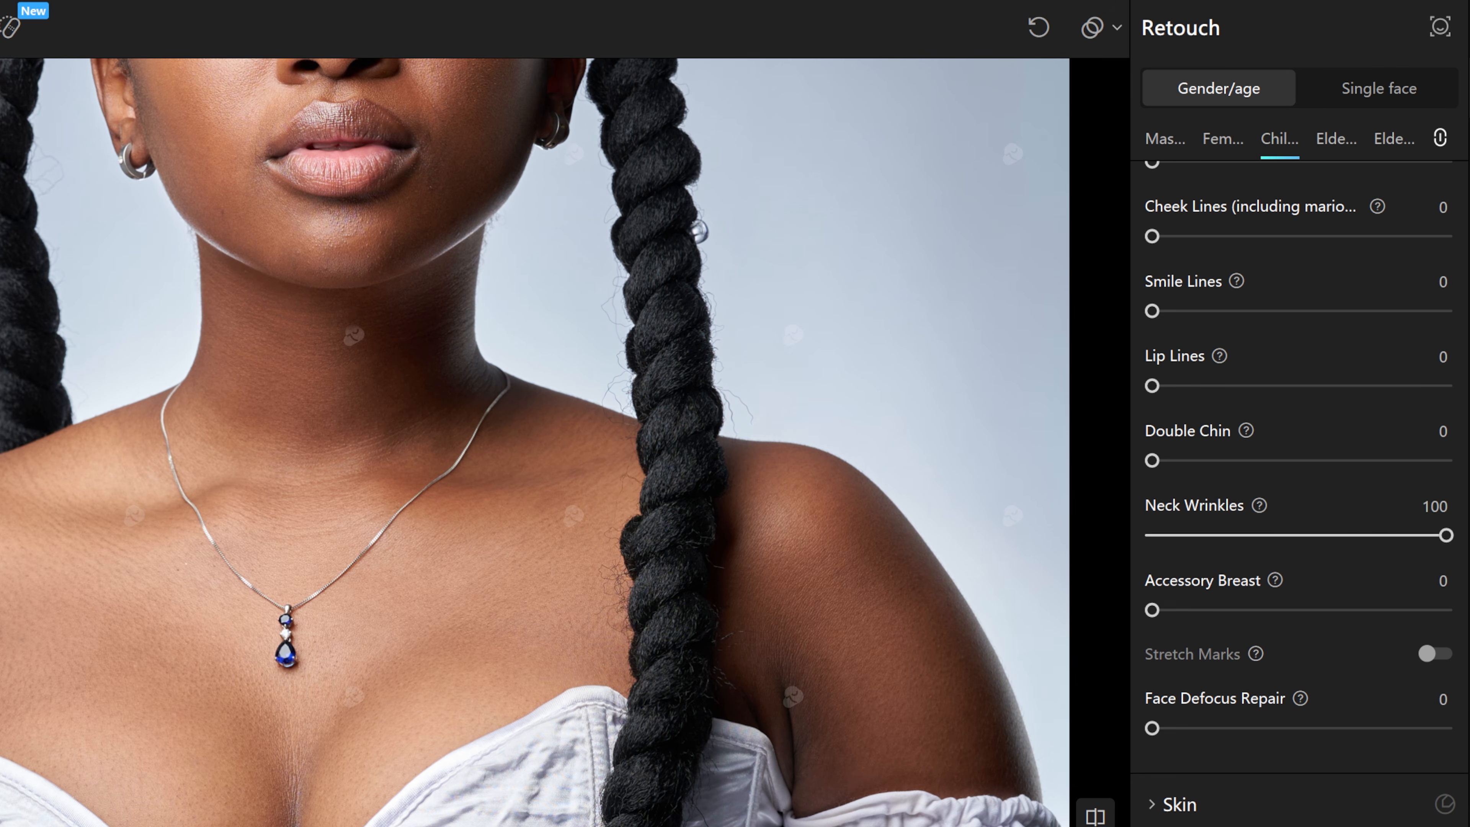
left_click(1095, 817)
left_click(1095, 818)
left_click(1095, 817)
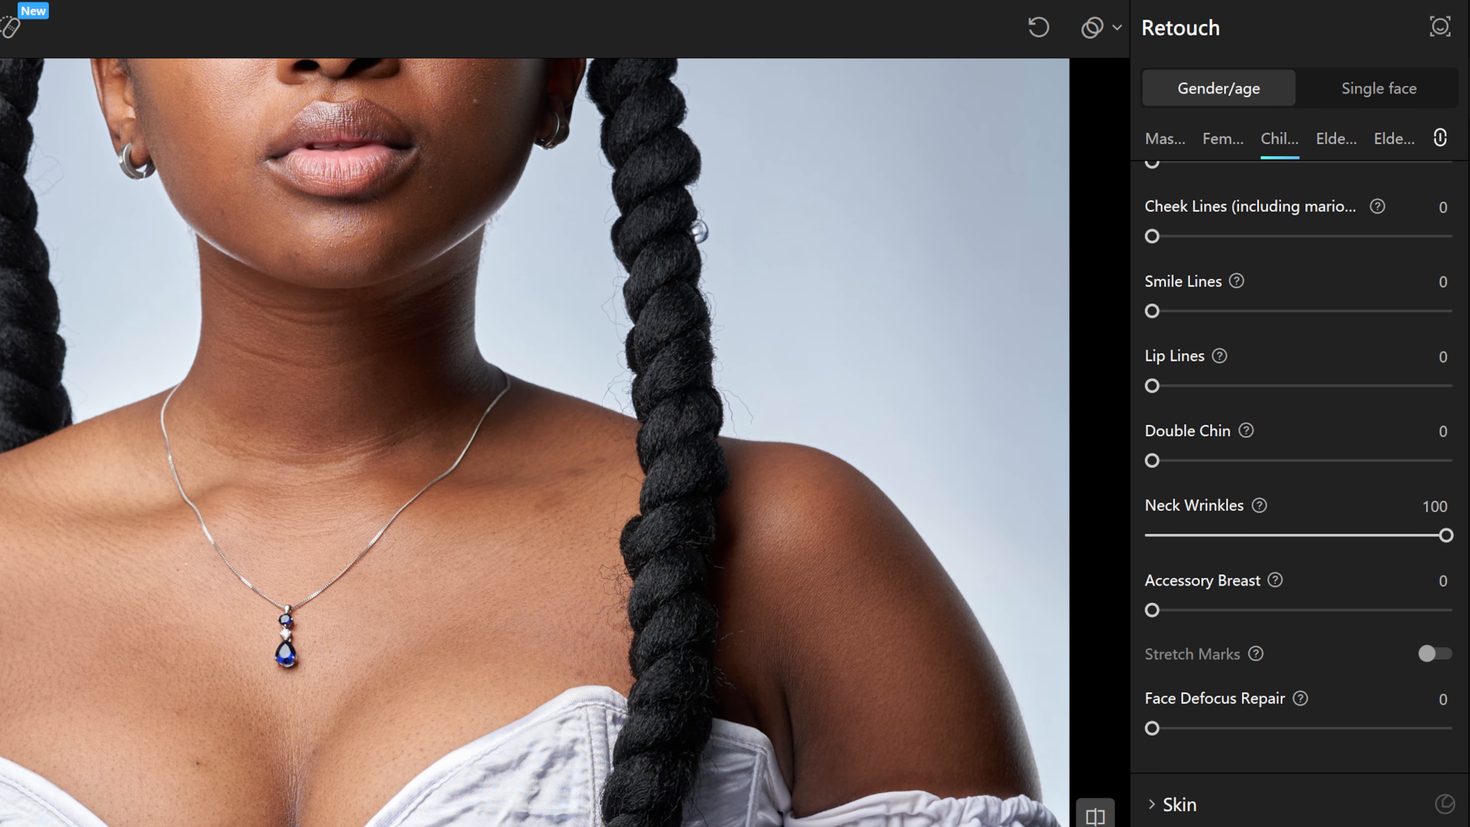
left_click(1095, 818)
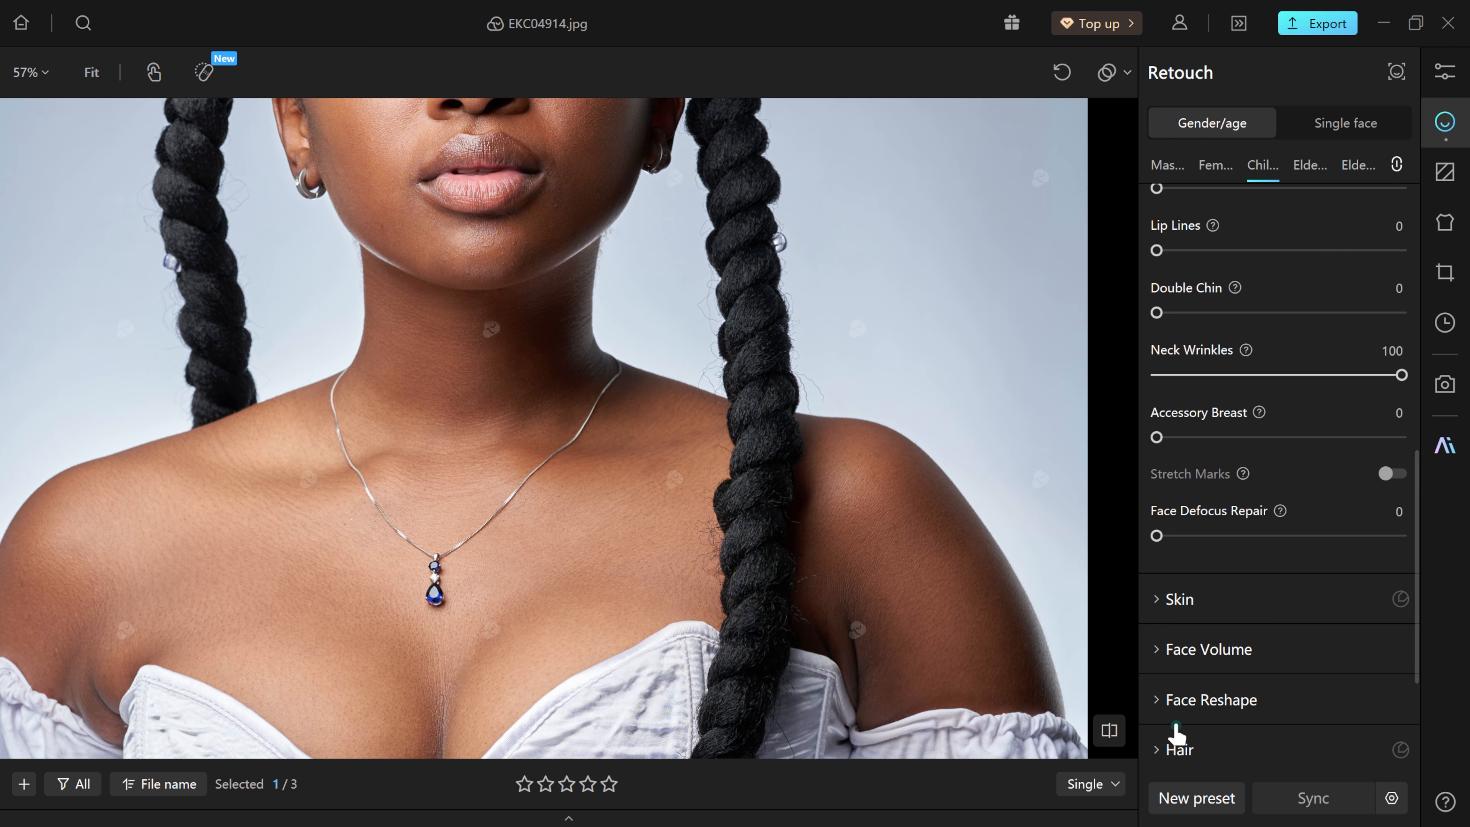
- Set the face Frequency Separation in the Skin settings to 100 and compare the whole portrait before and after
scroll(1198, 745, "down", 1)
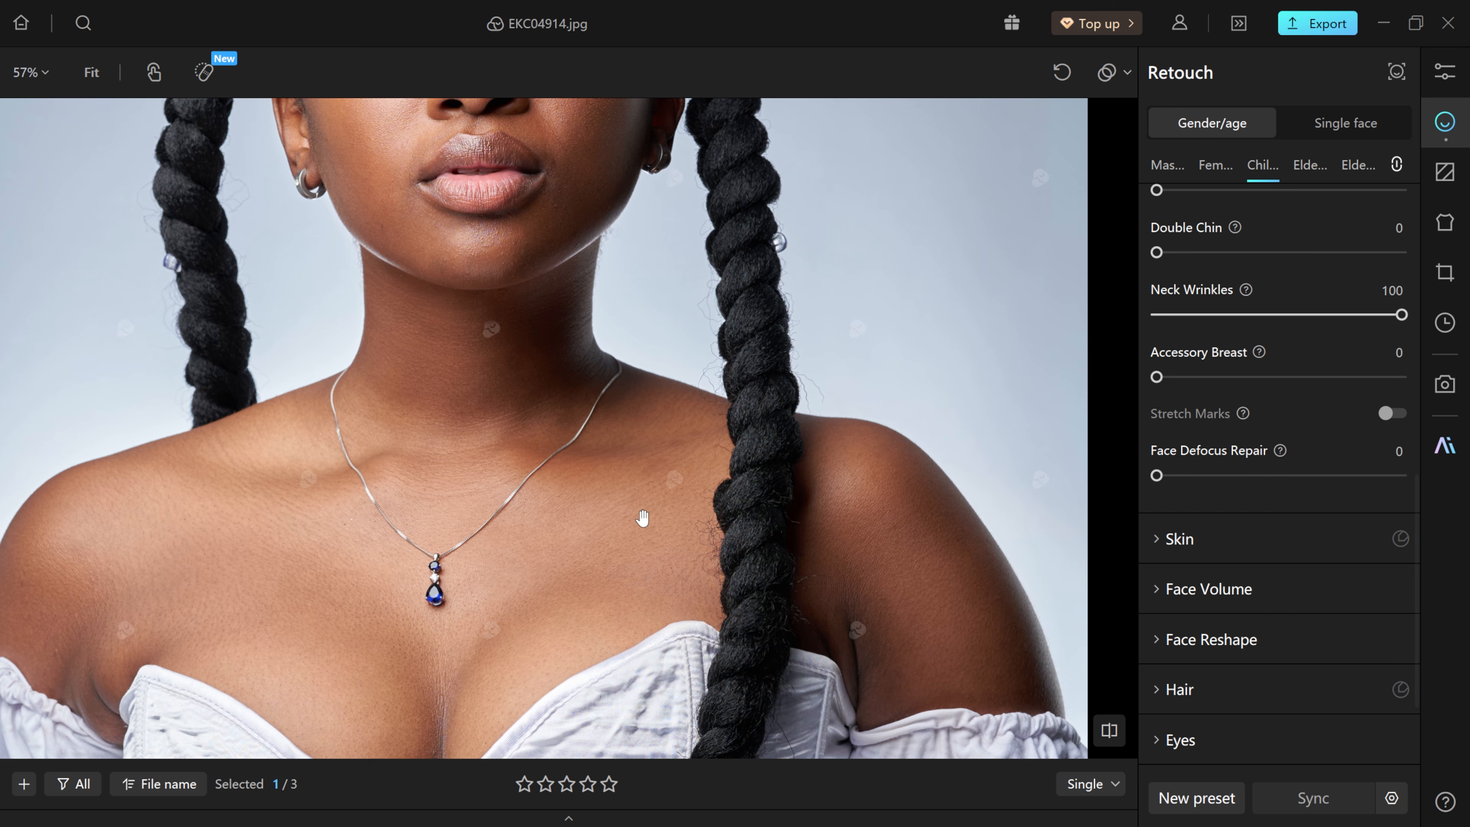
left_click(1161, 542)
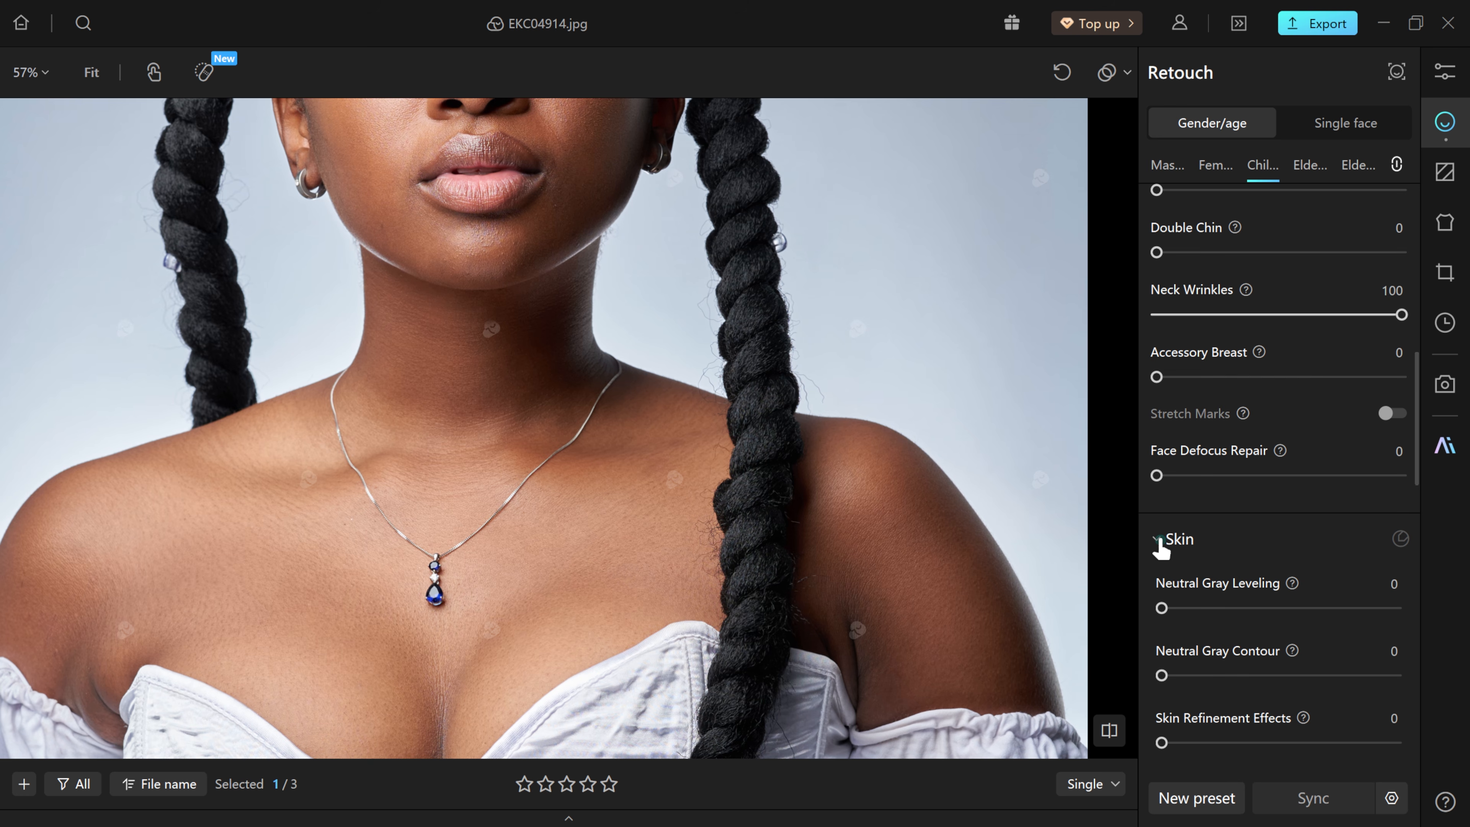
scroll(1237, 547, "down", 4)
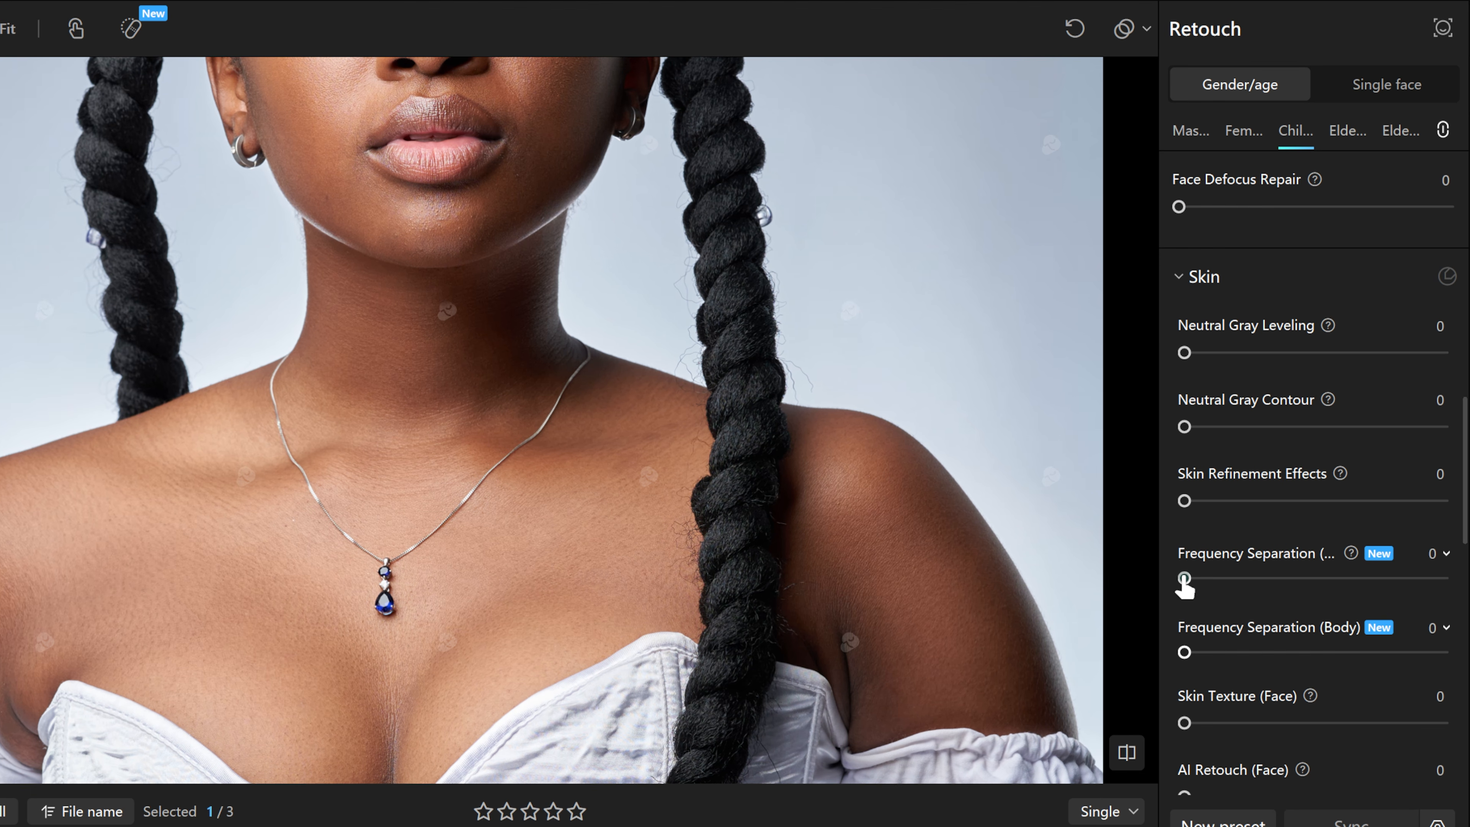
left_click_drag(1185, 579, 1444, 579)
scroll(440, 313, "down", 6)
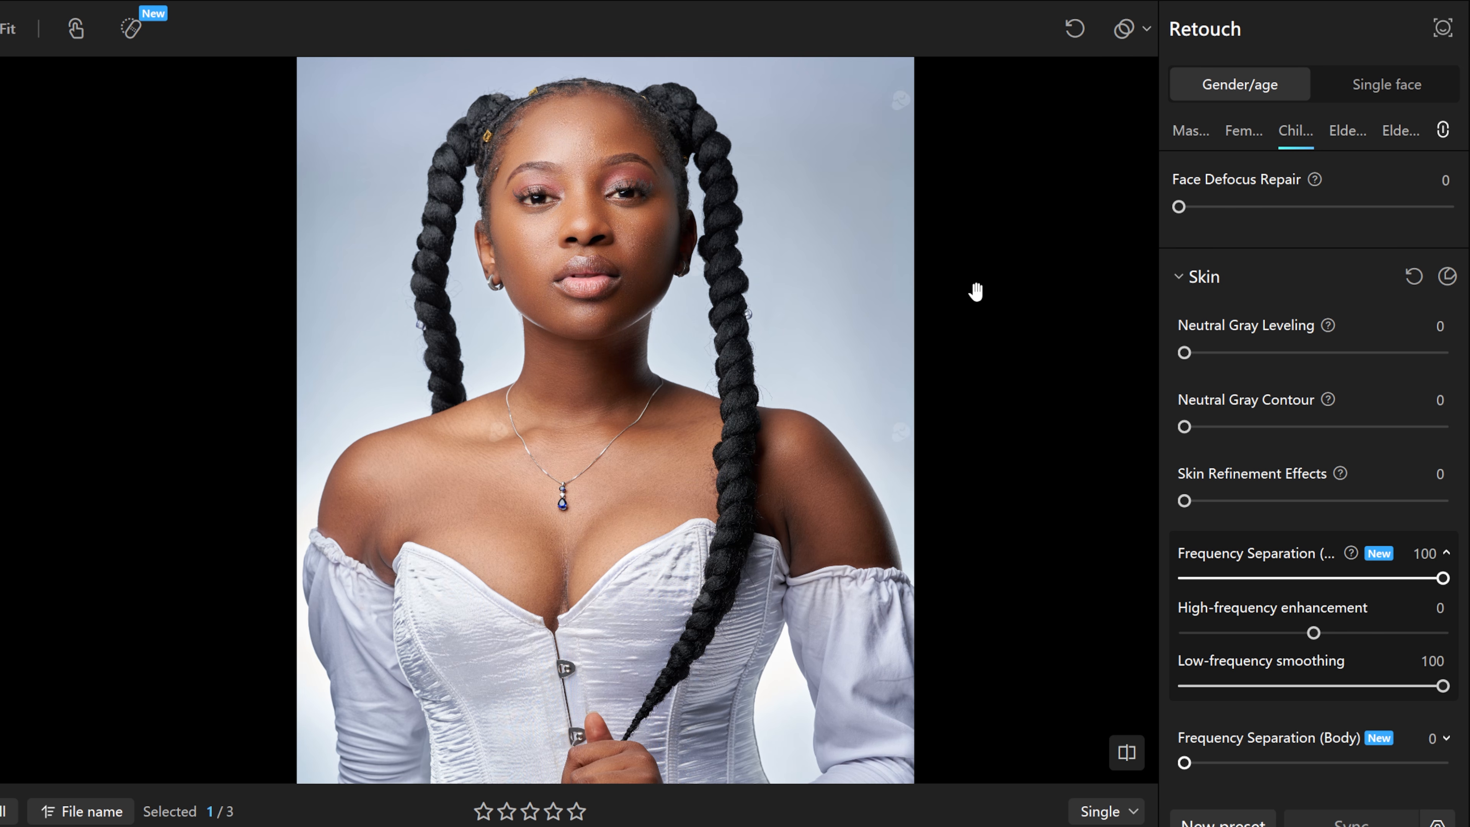
key("backslash")
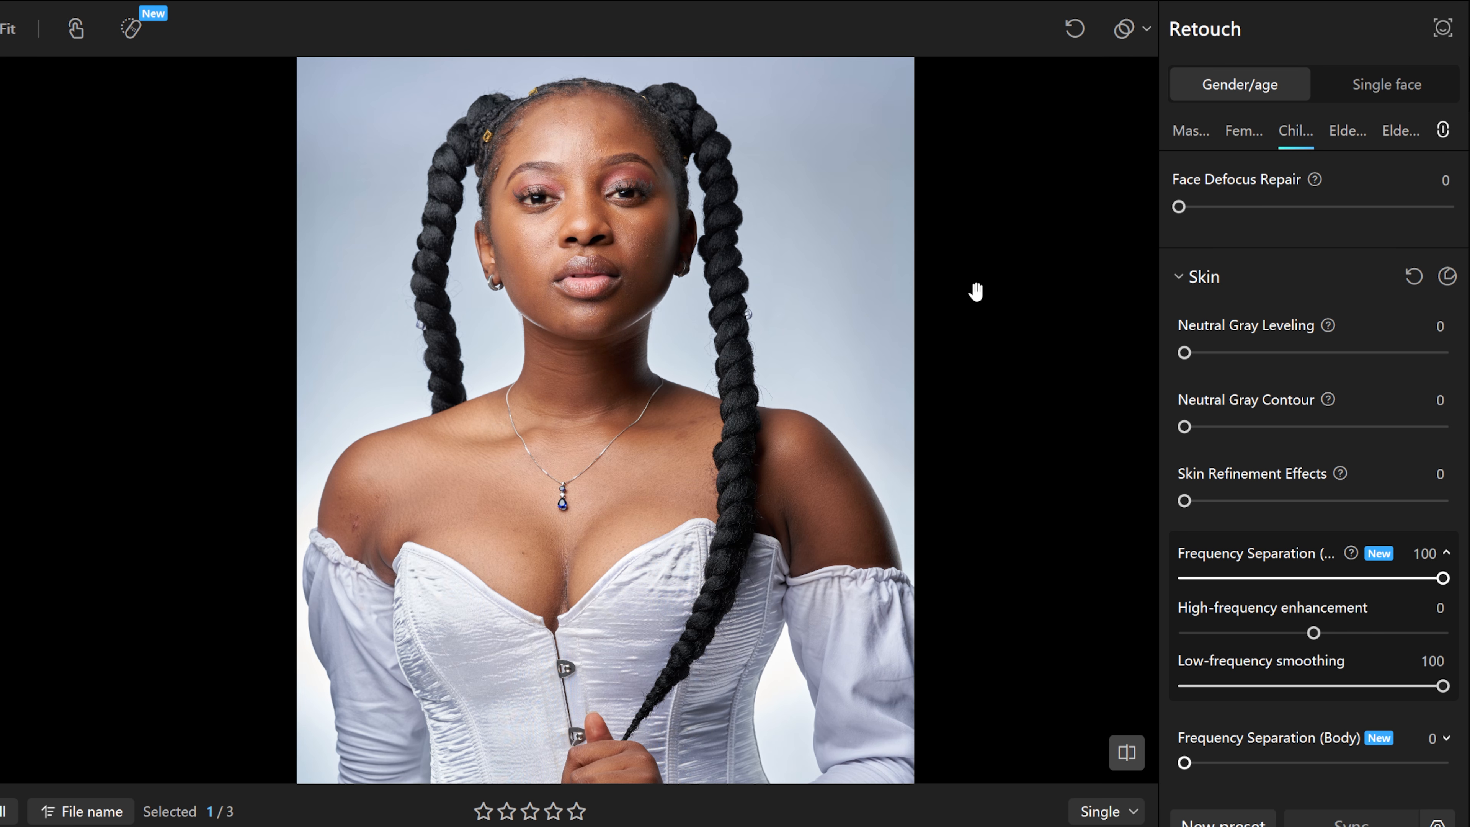
key("backslash")
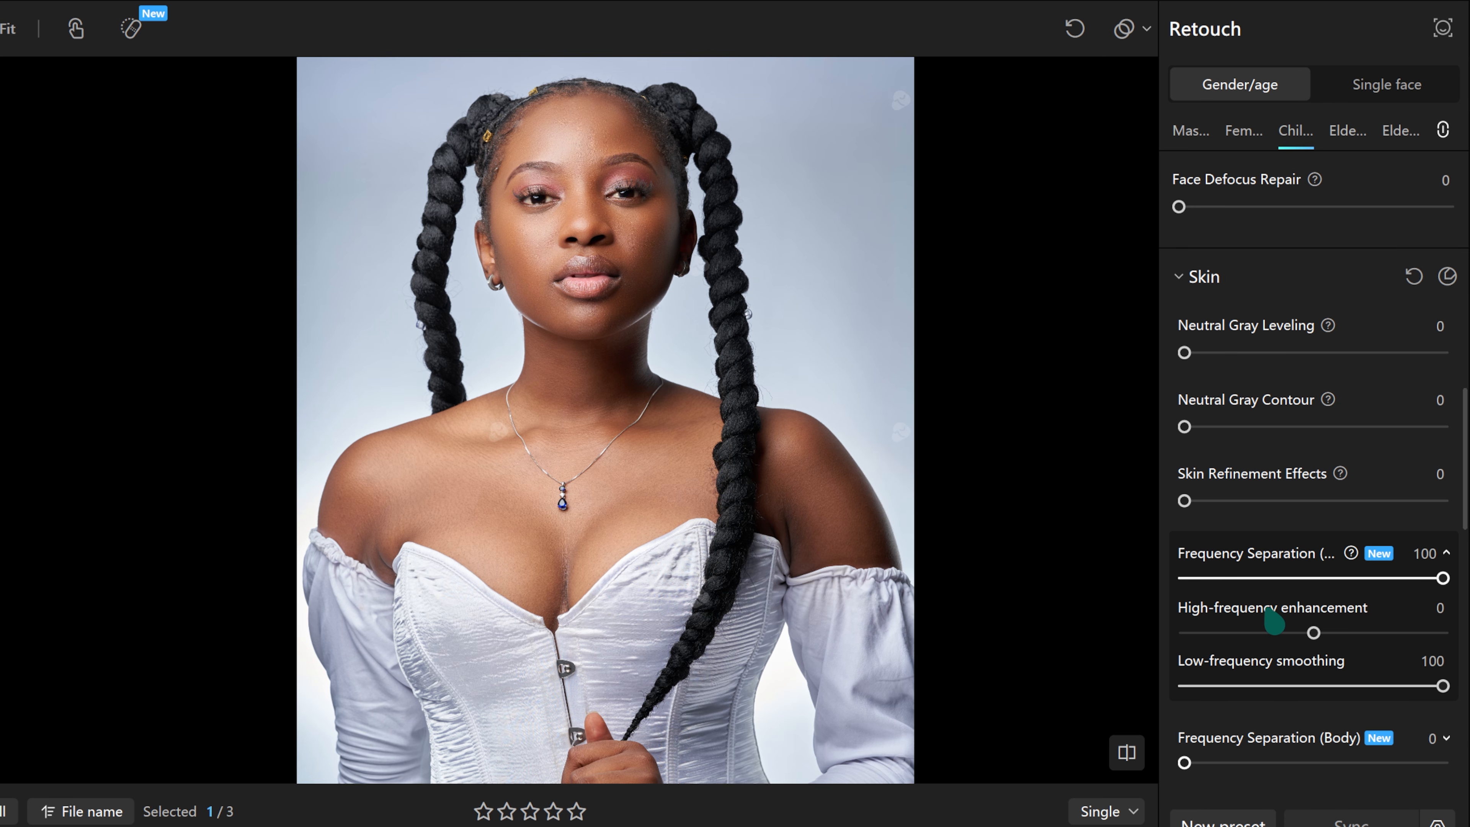
- Try High-frequency enhancement at 100 and -100 and Low-frequency smoothing at 0, restoring them to 0 and 100 respectively
left_click_drag(1313, 632, 1449, 633)
left_click(594, 248)
left_click_drag(721, 230, 725, 388)
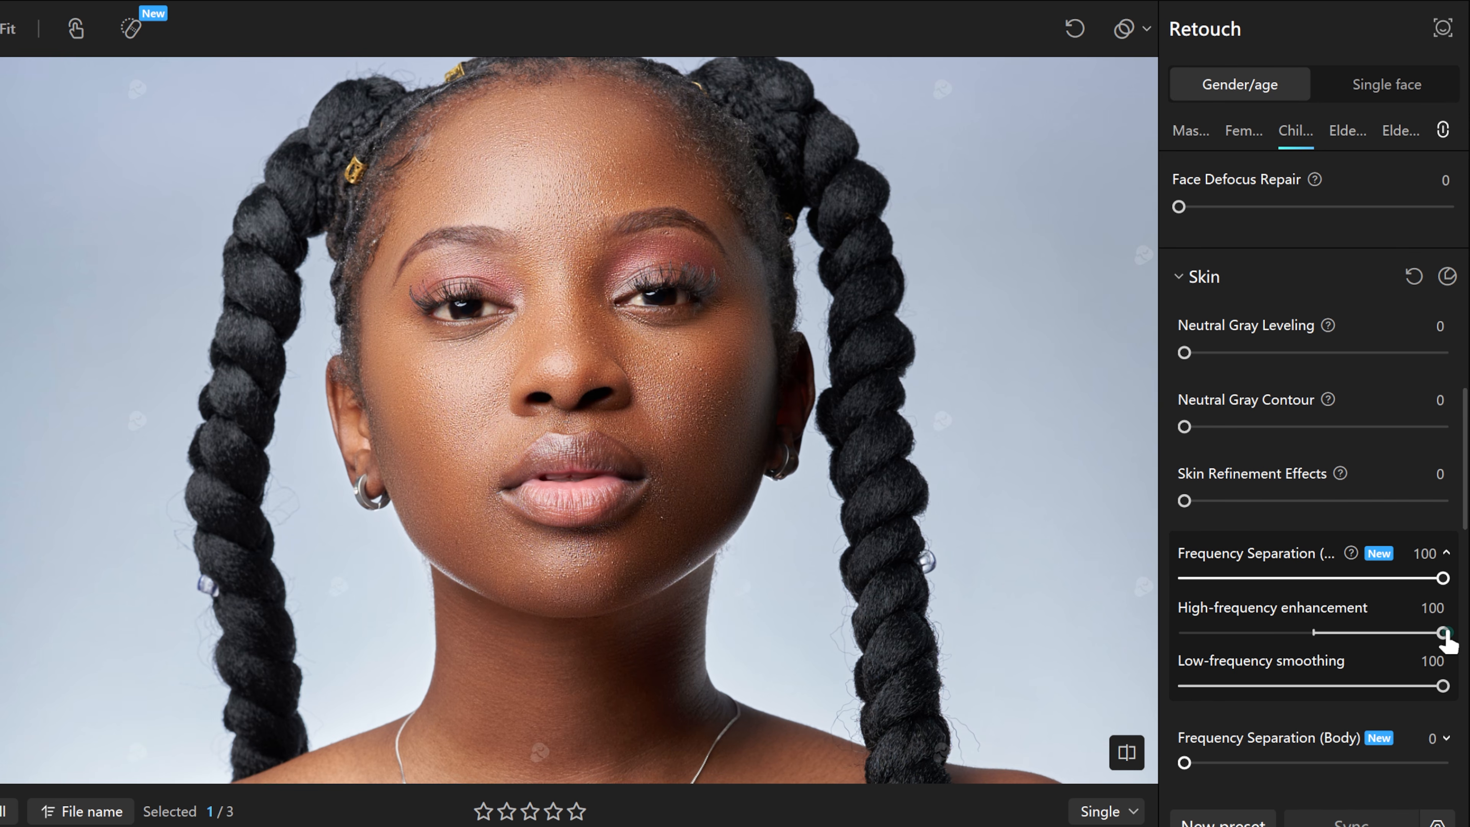
left_click_drag(1445, 634, 1184, 634)
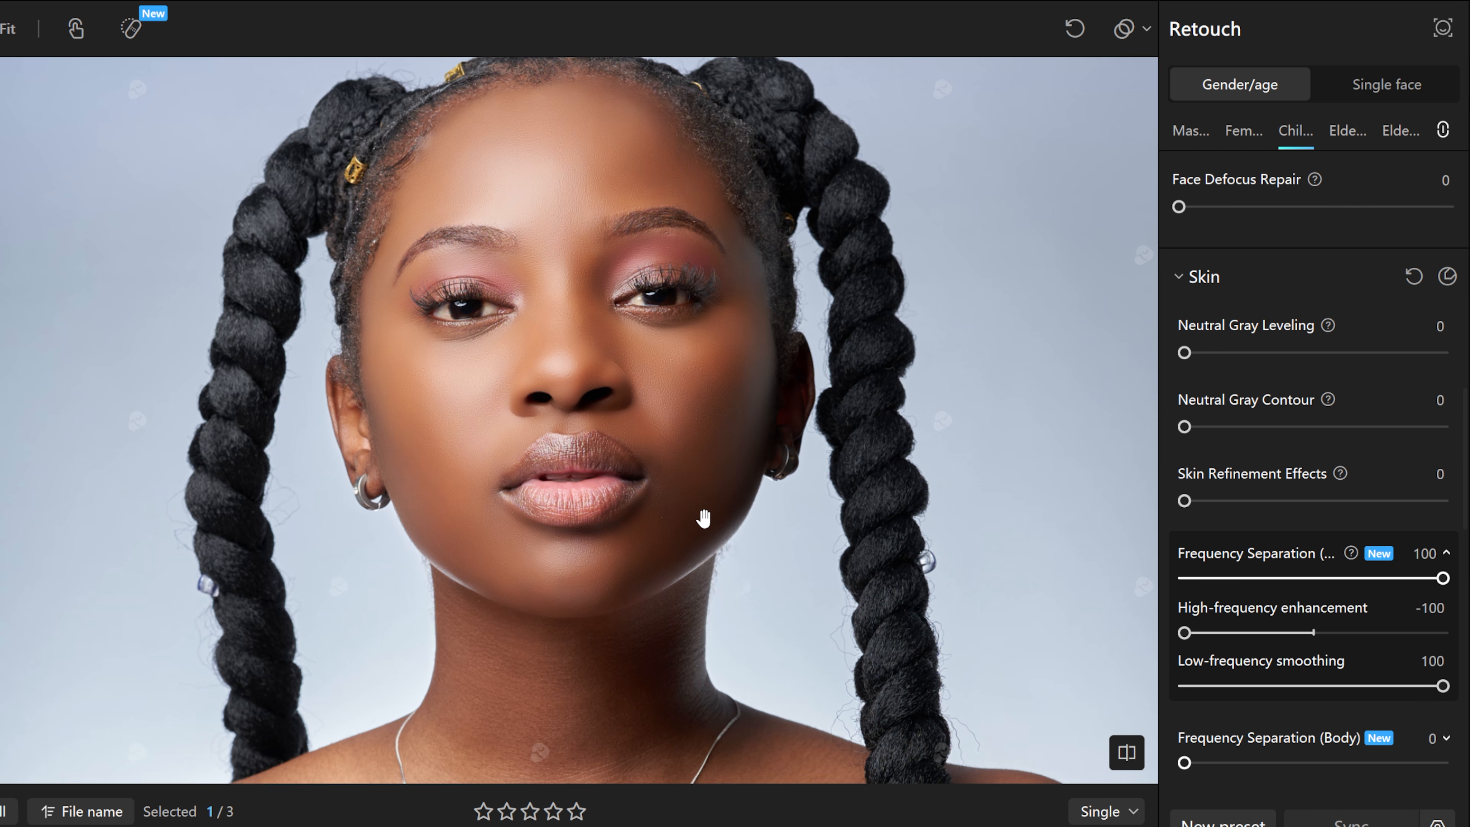
key("backslash")
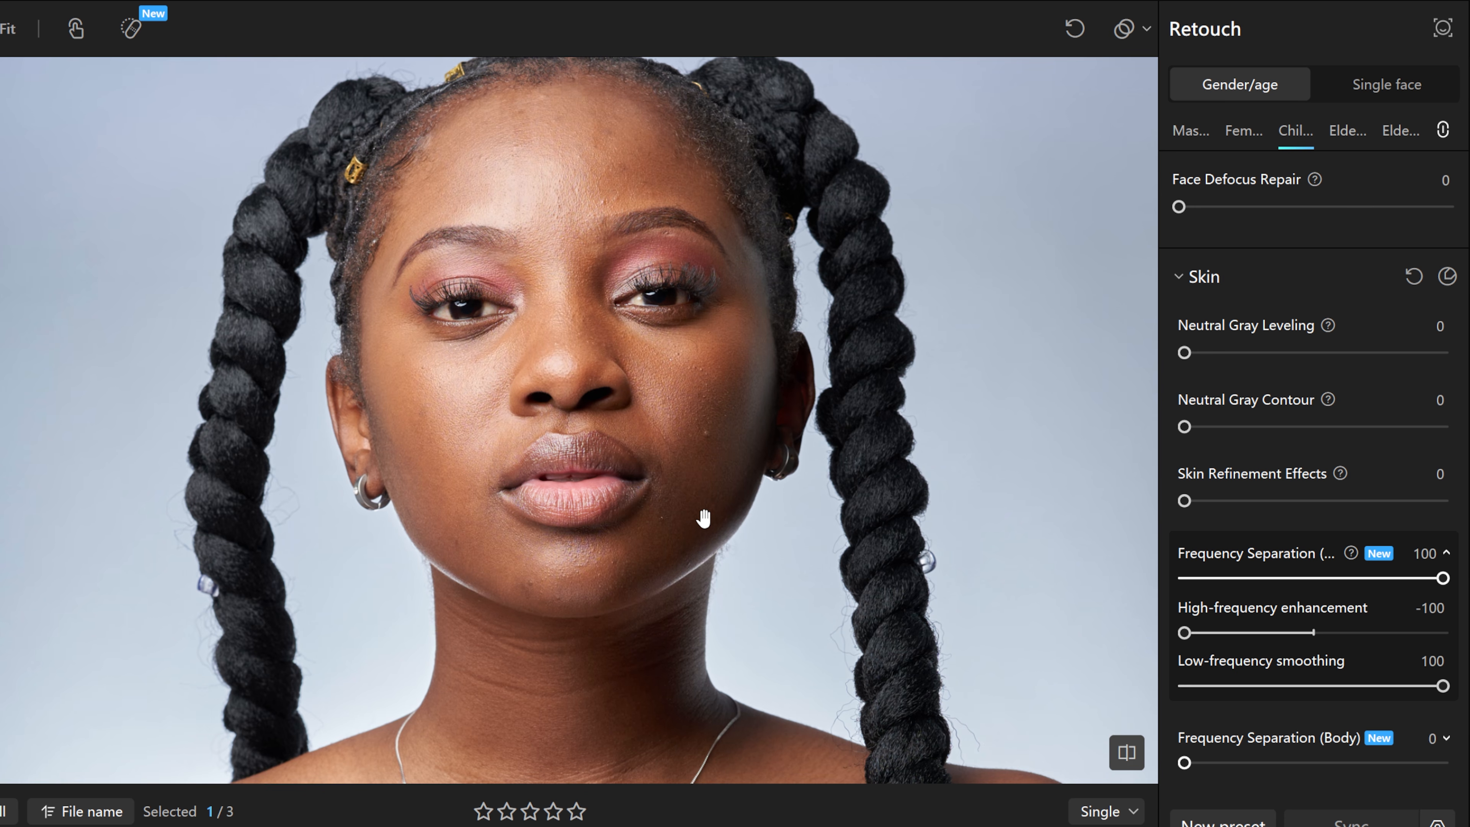
key("backslash")
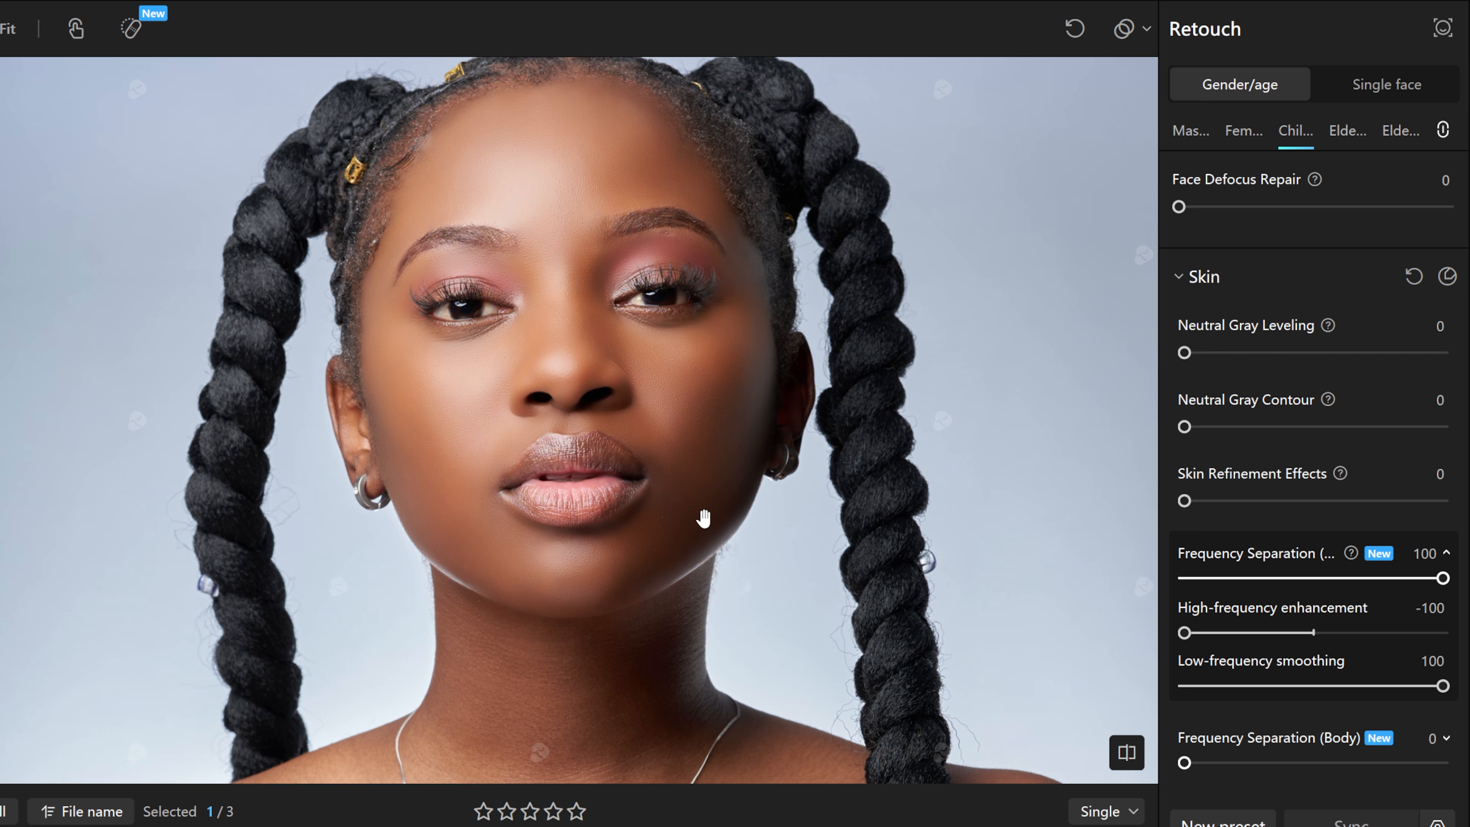
double_click(1184, 633)
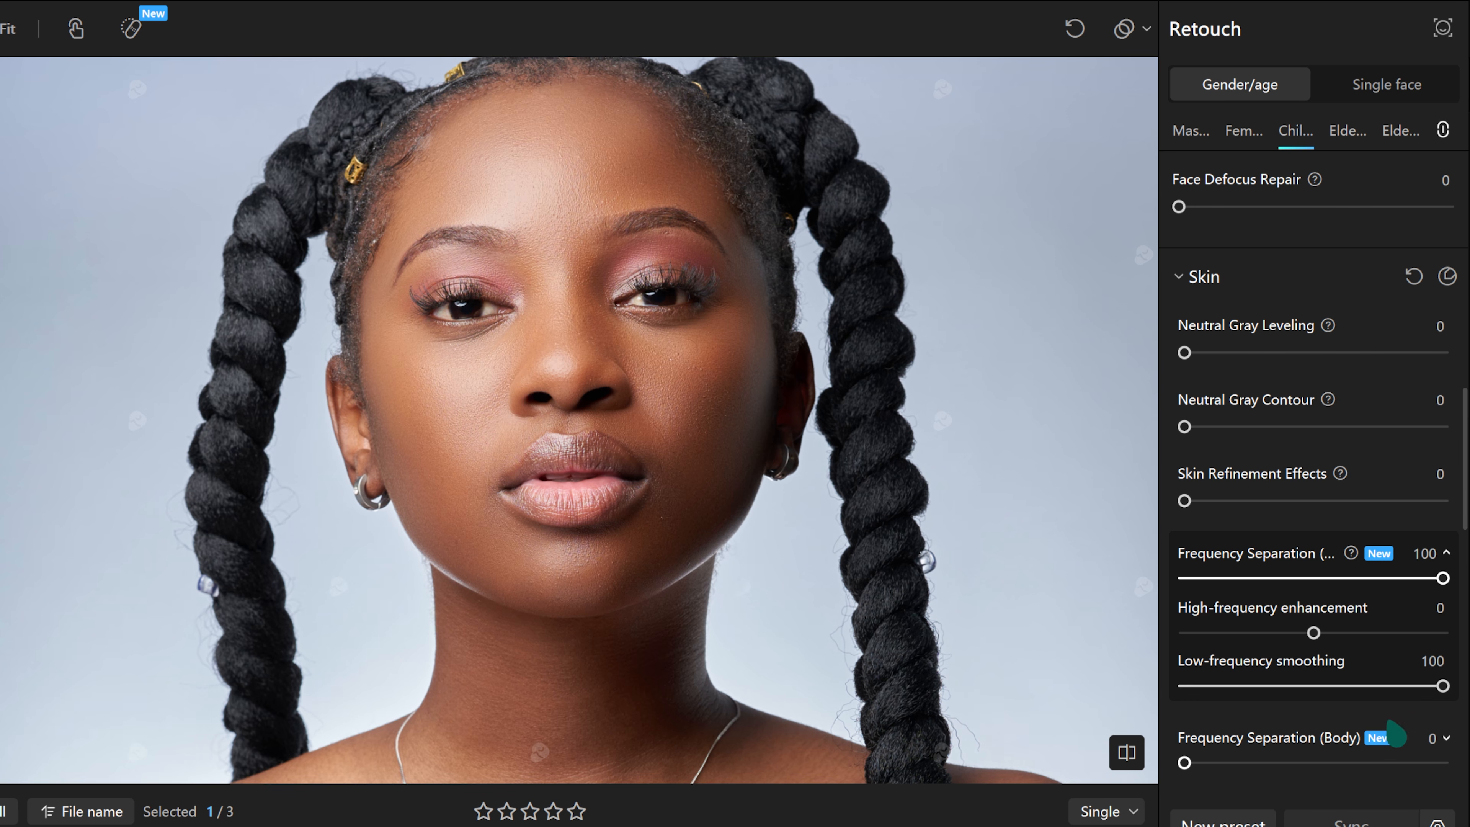
left_click_drag(1443, 687, 1139, 695)
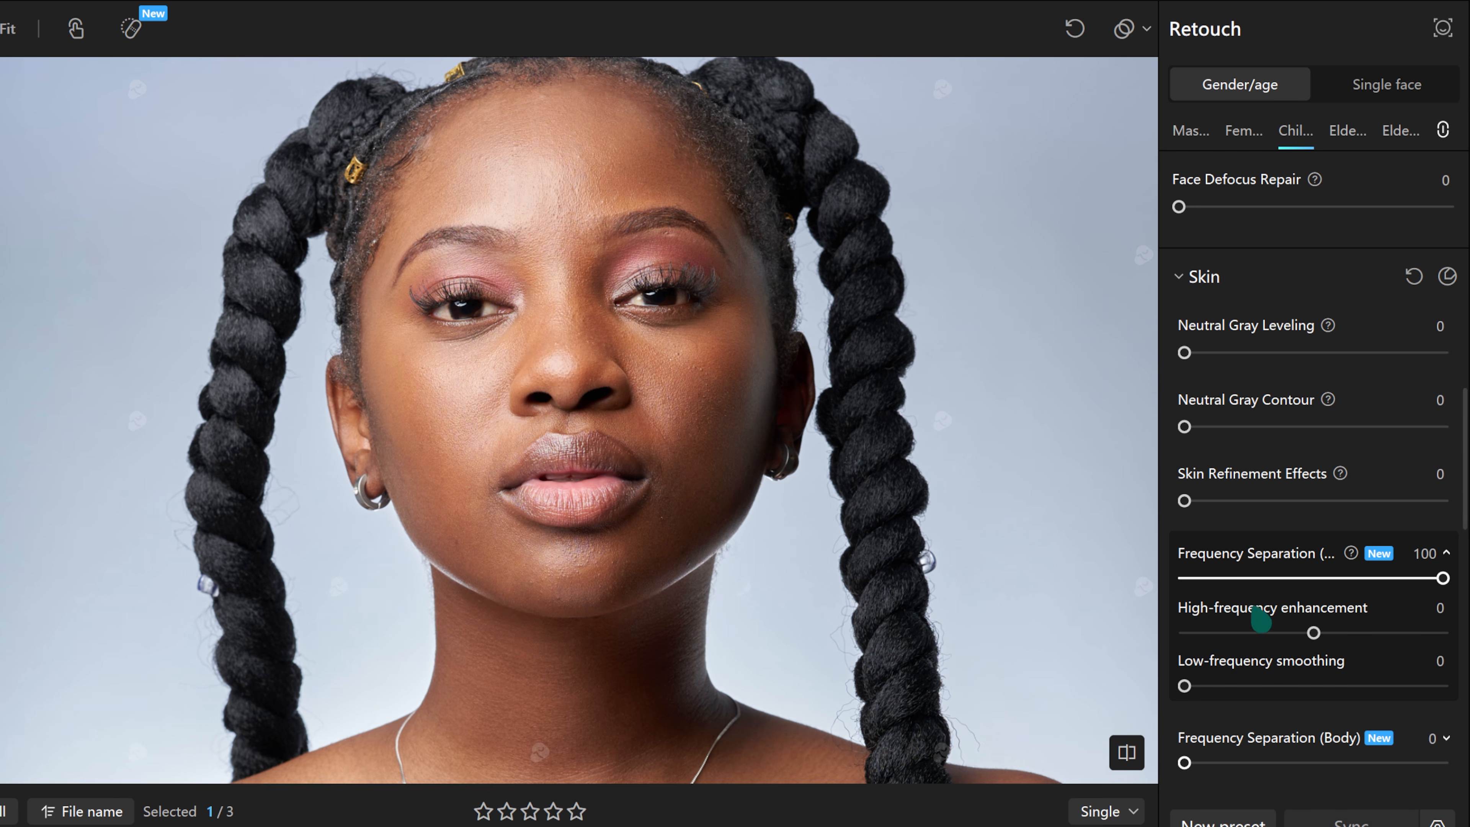
left_click_drag(1184, 687, 1438, 698)
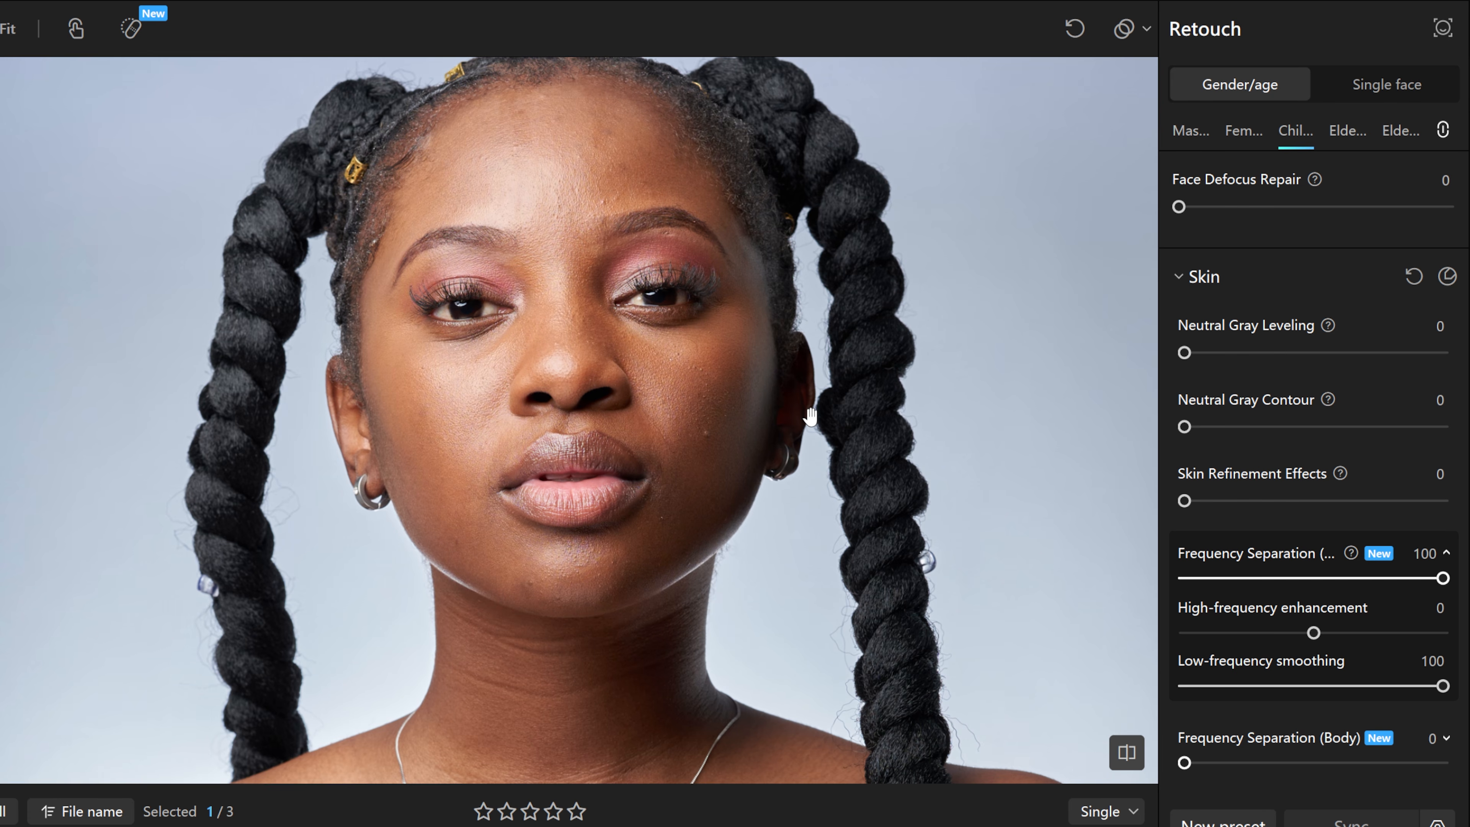
- Set AI Retouch (Face) to 100 for the portrait
scroll(1314, 464, "down", 3)
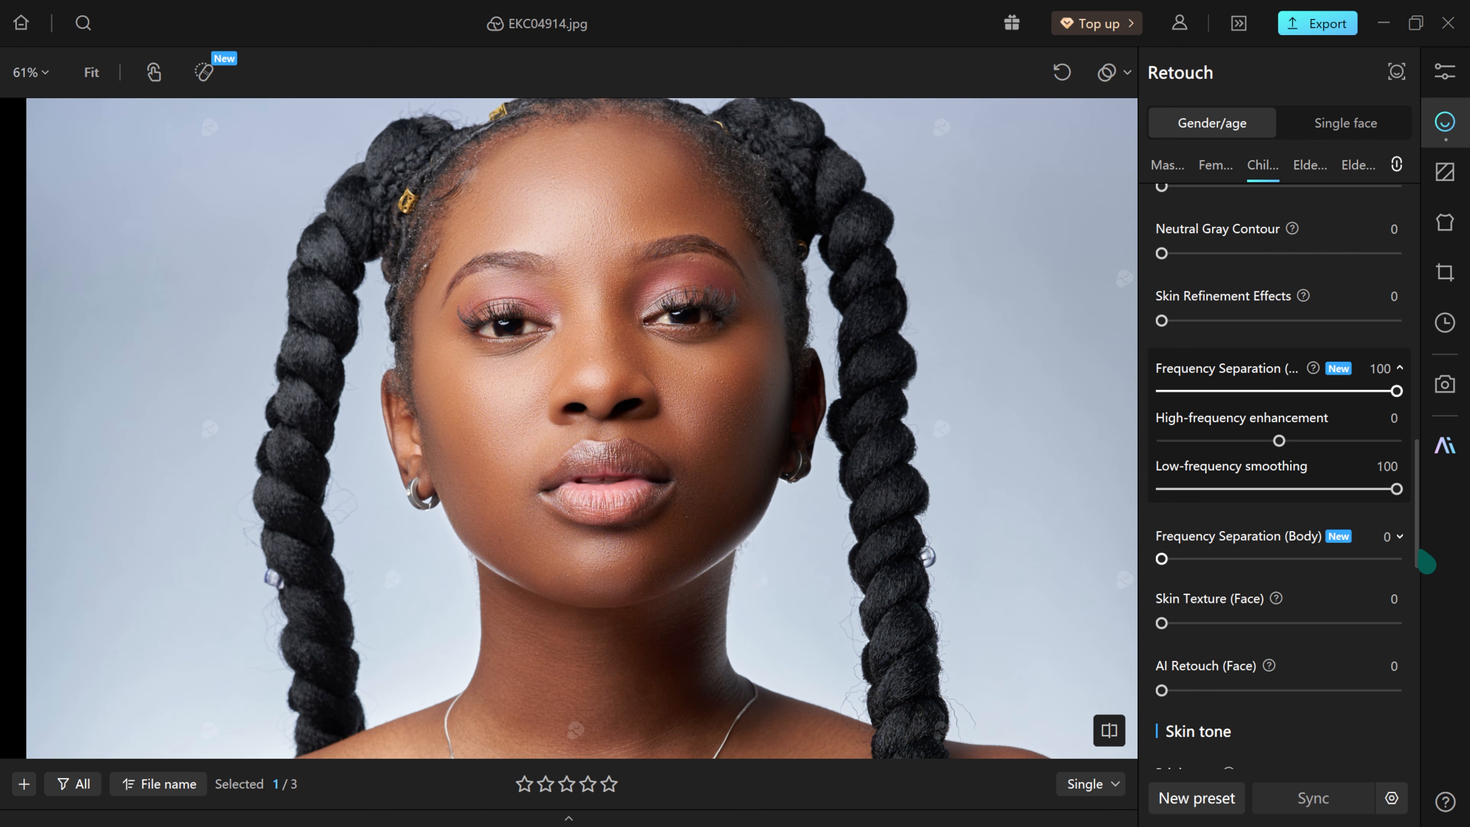
scroll(845, 634, "down", 3)
scroll(669, 361, "down", 5)
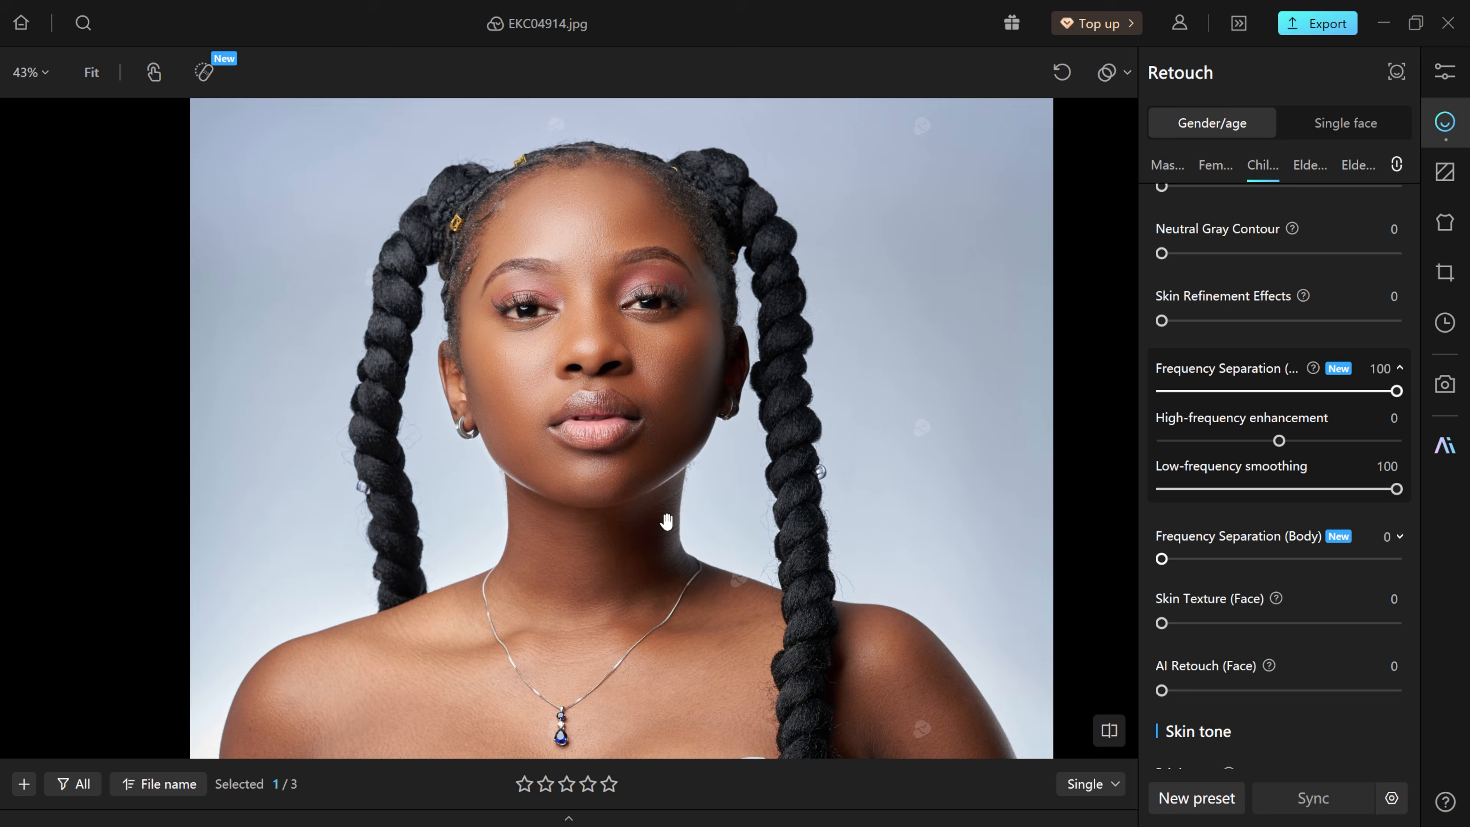
scroll(619, 514, "up", 2)
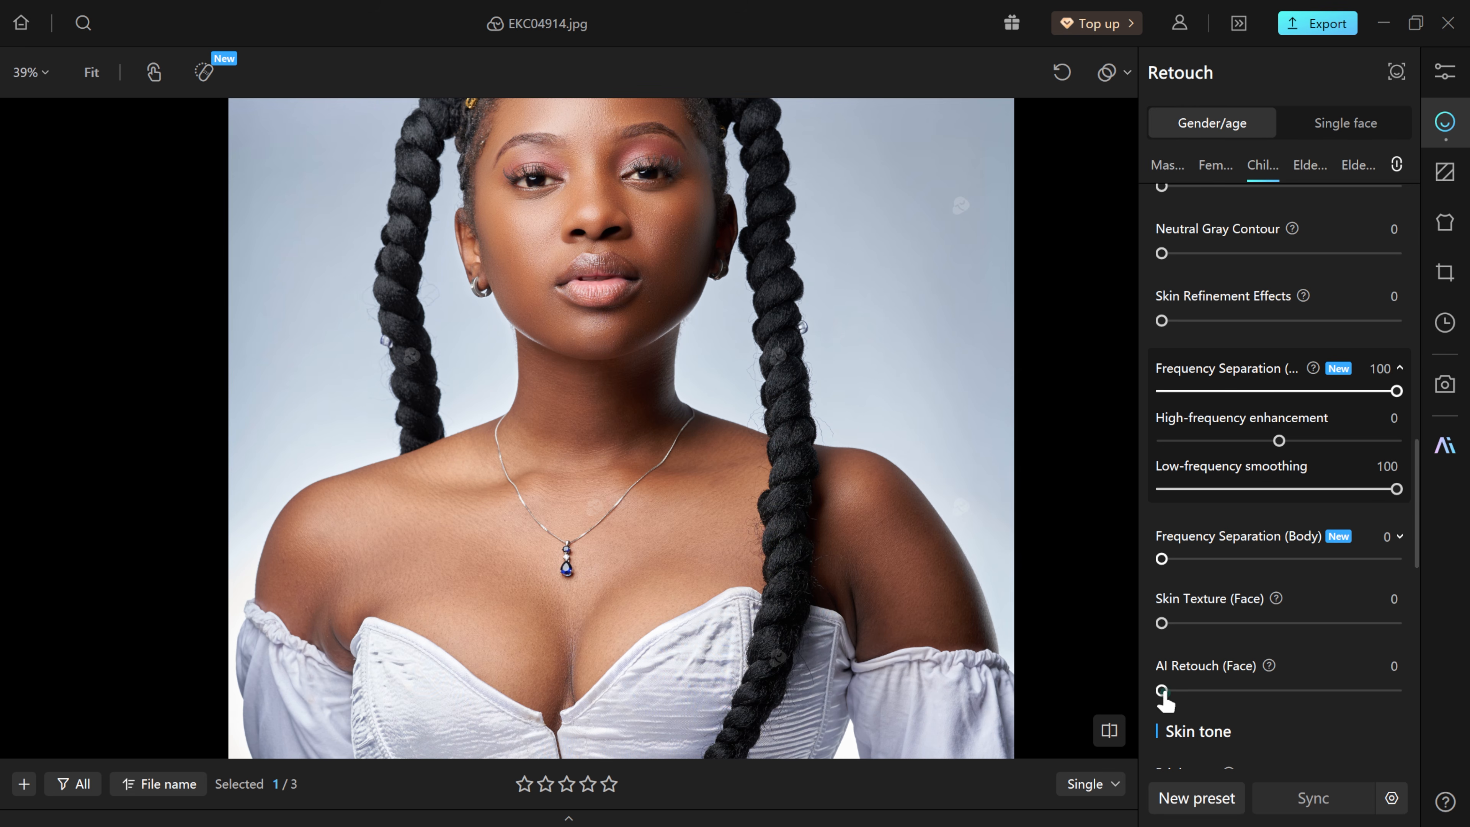
scroll(650, 286, "up", 2)
mouse_move(650, 286)
left_mouse_down()
mouse_move(594, 398)
mouse_move(640, 433)
mouse_move(645, 421)
left_mouse_up()
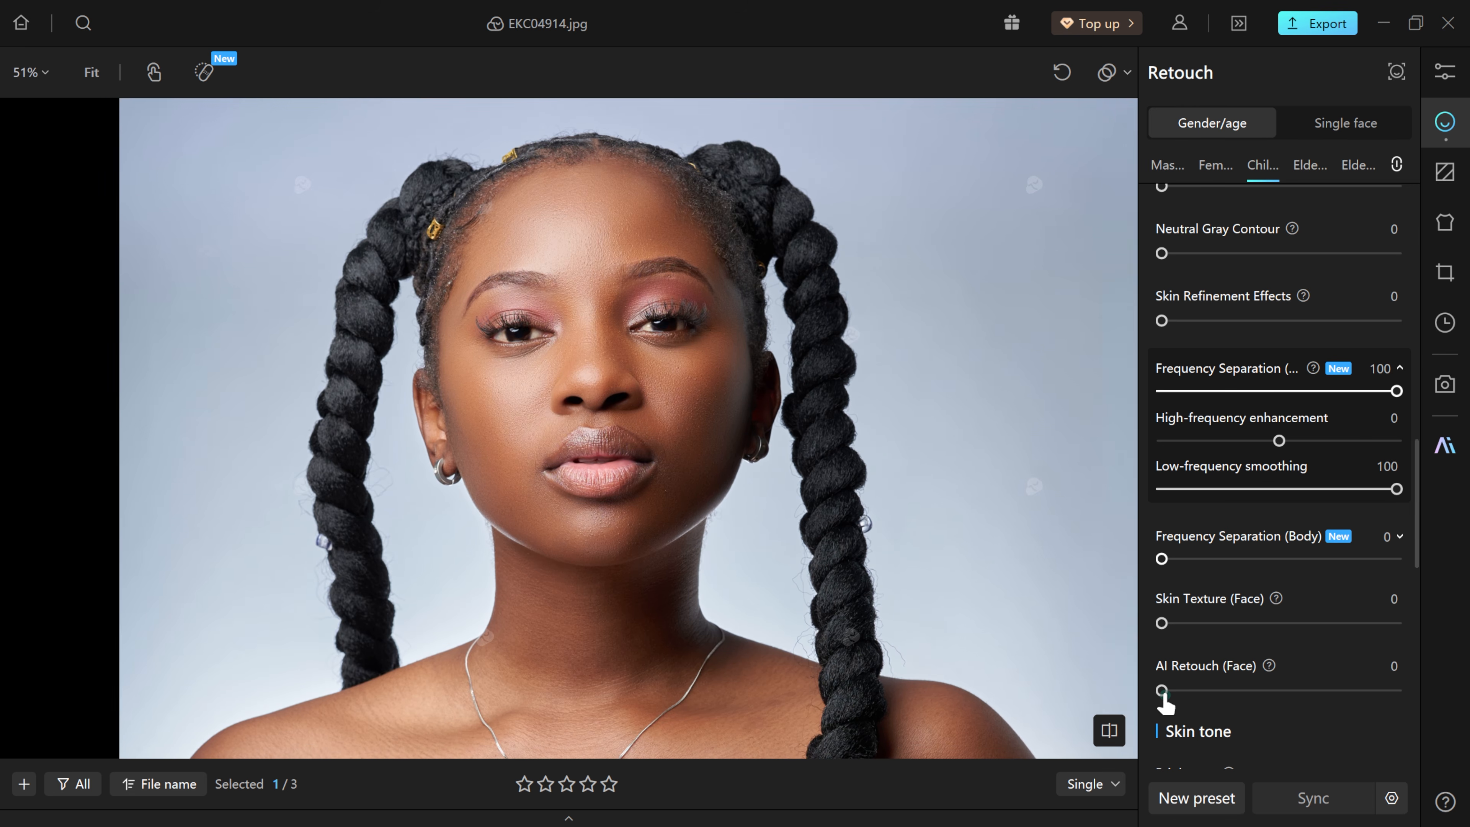
left_click_drag(1163, 691, 1397, 690)
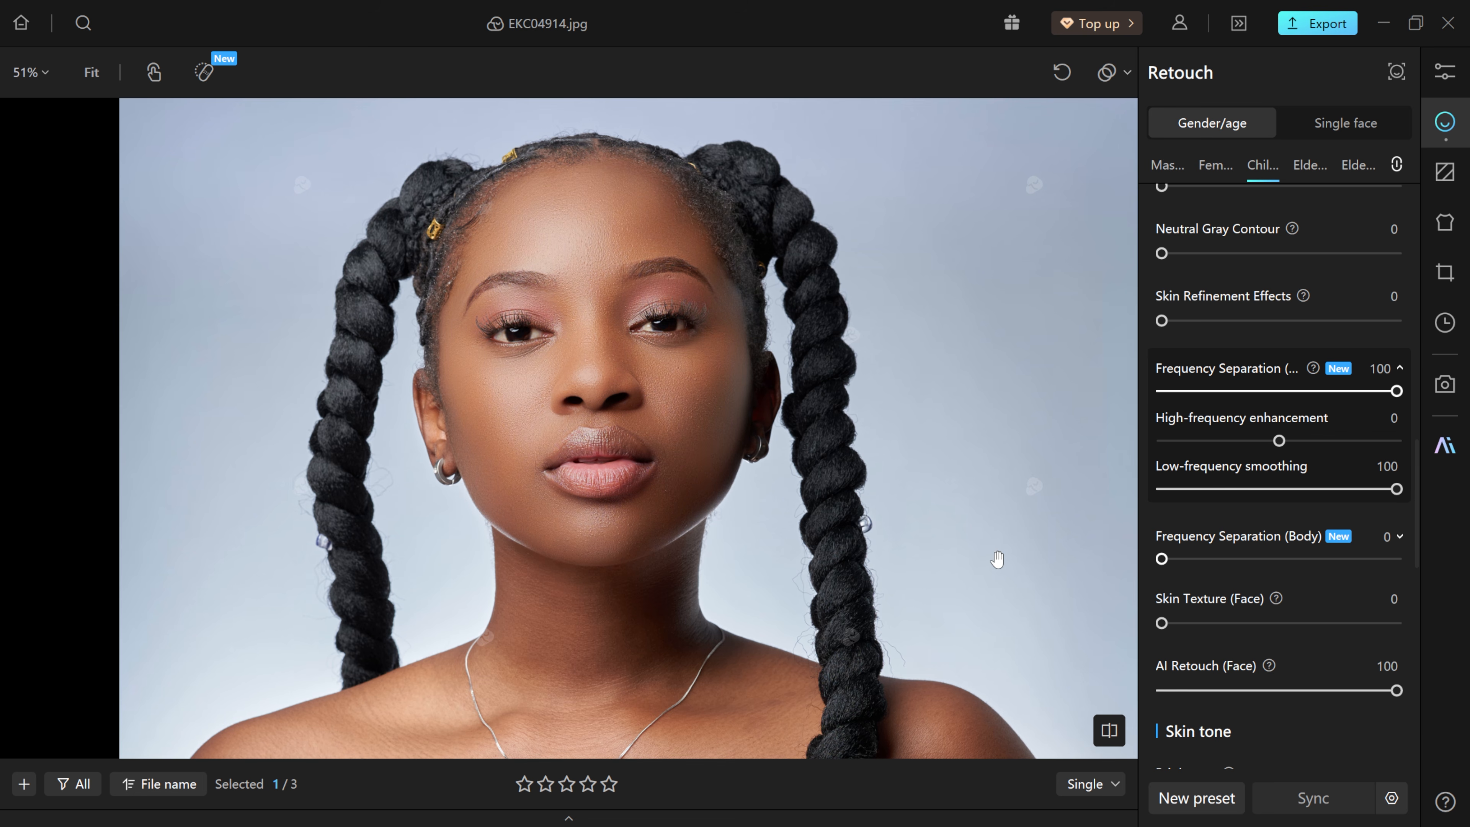
- Set AI Retouch (Face) to 5 and compare the whole portrait with the original
left_click_drag(1234, 690, 1173, 690)
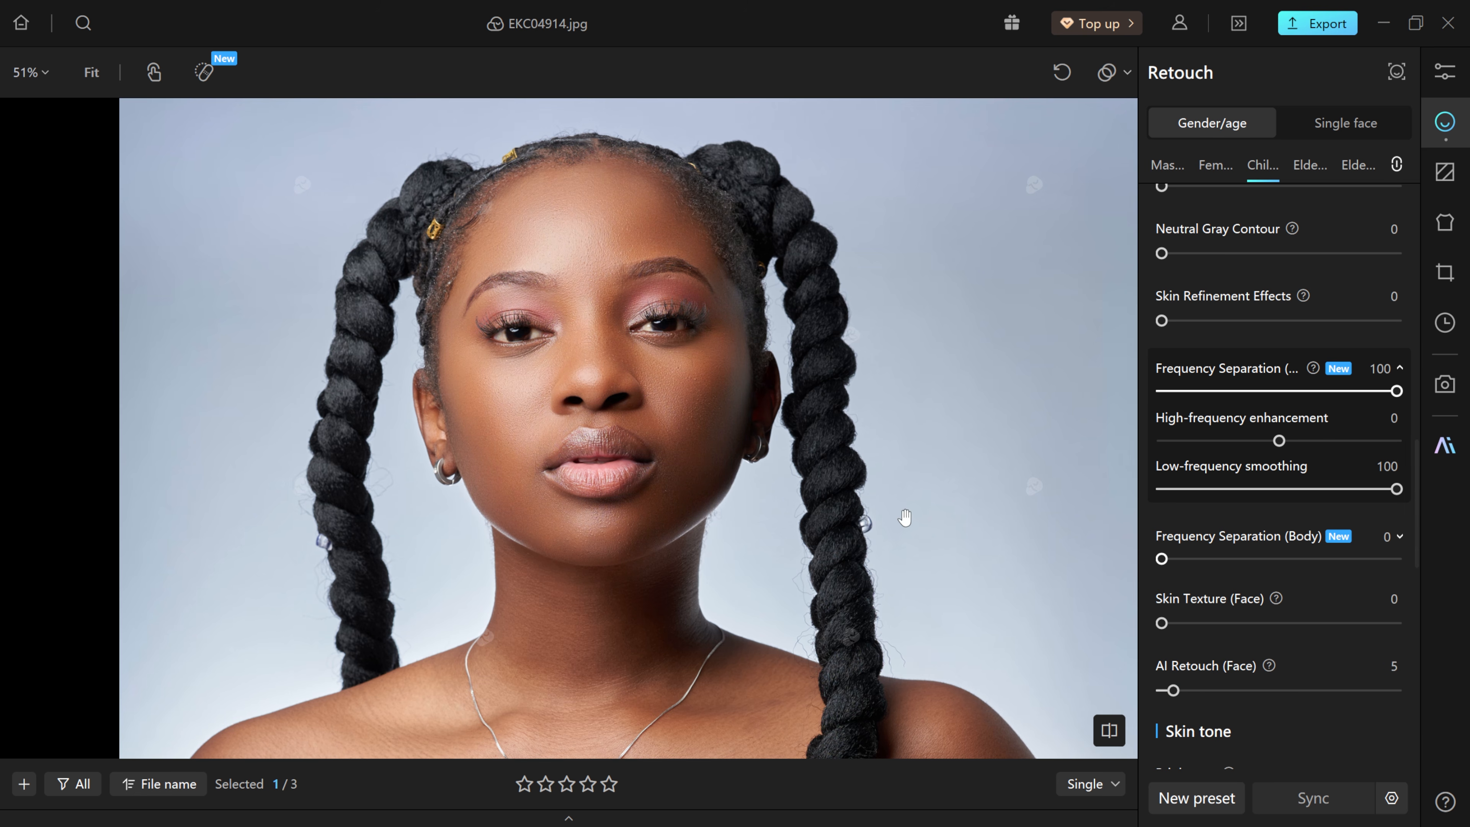
left_click(631, 485)
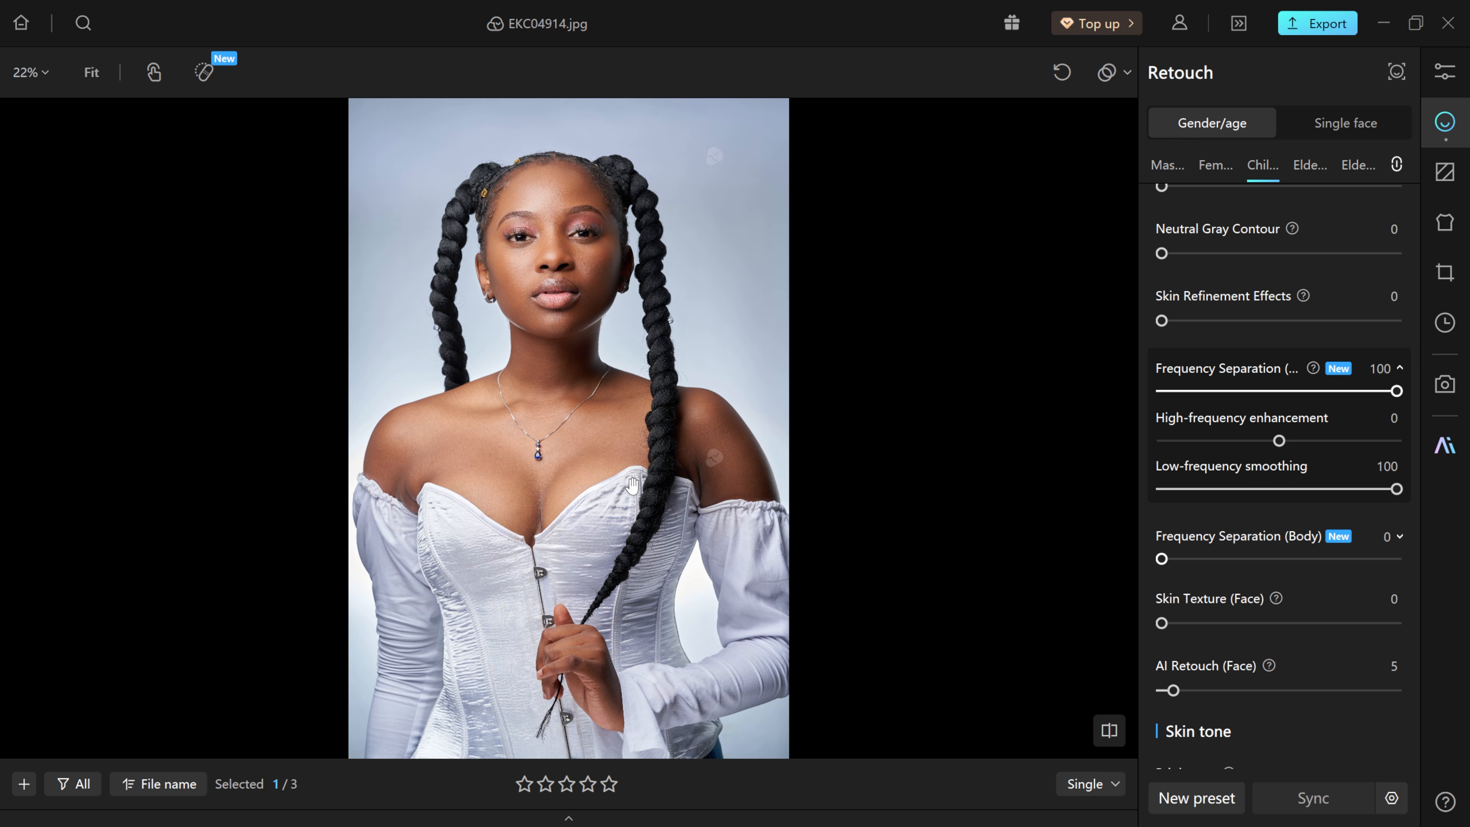
key("backslash")
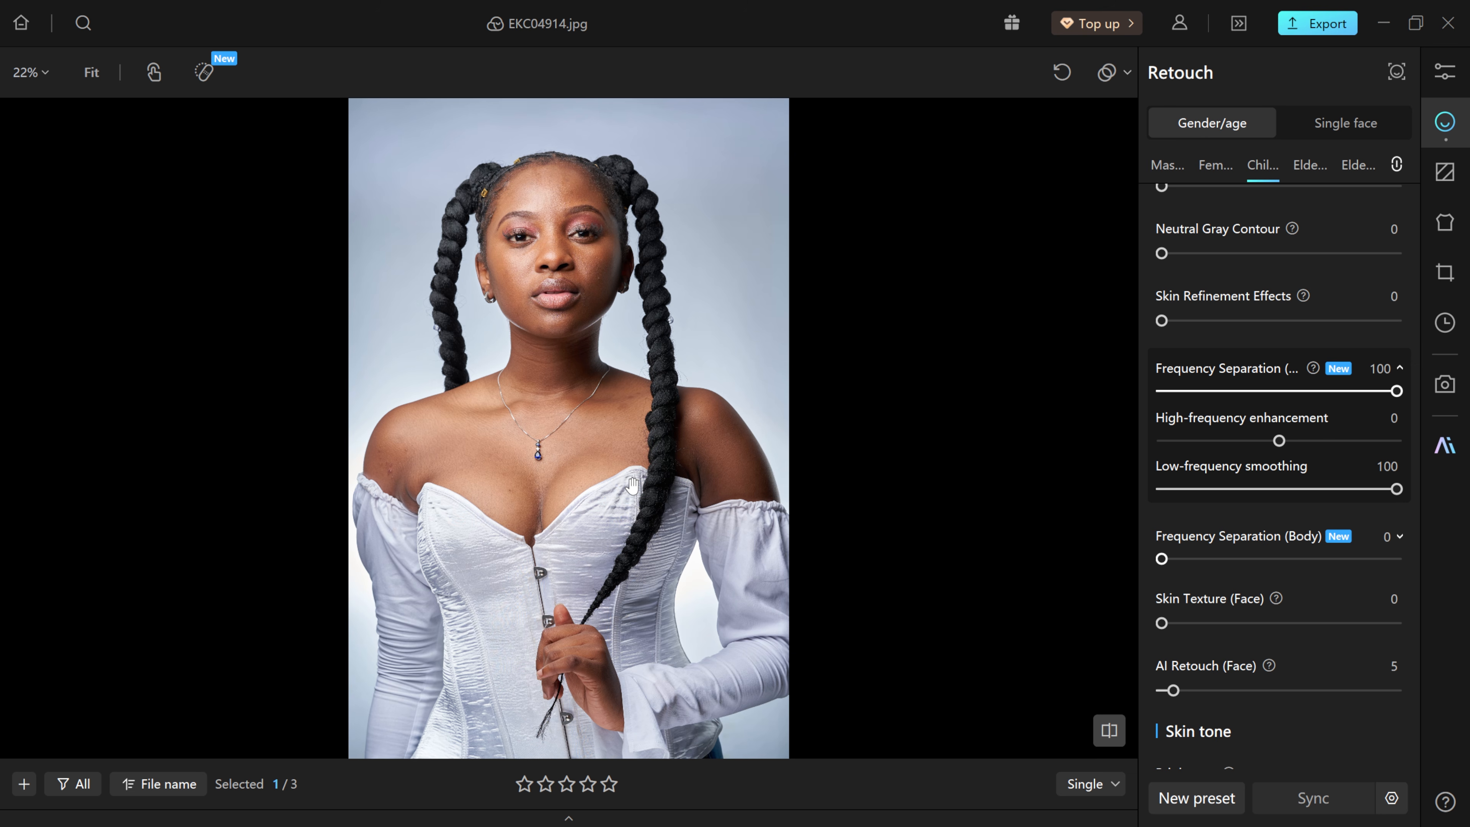
key("backslash")
key("backslash")
key("backslash")
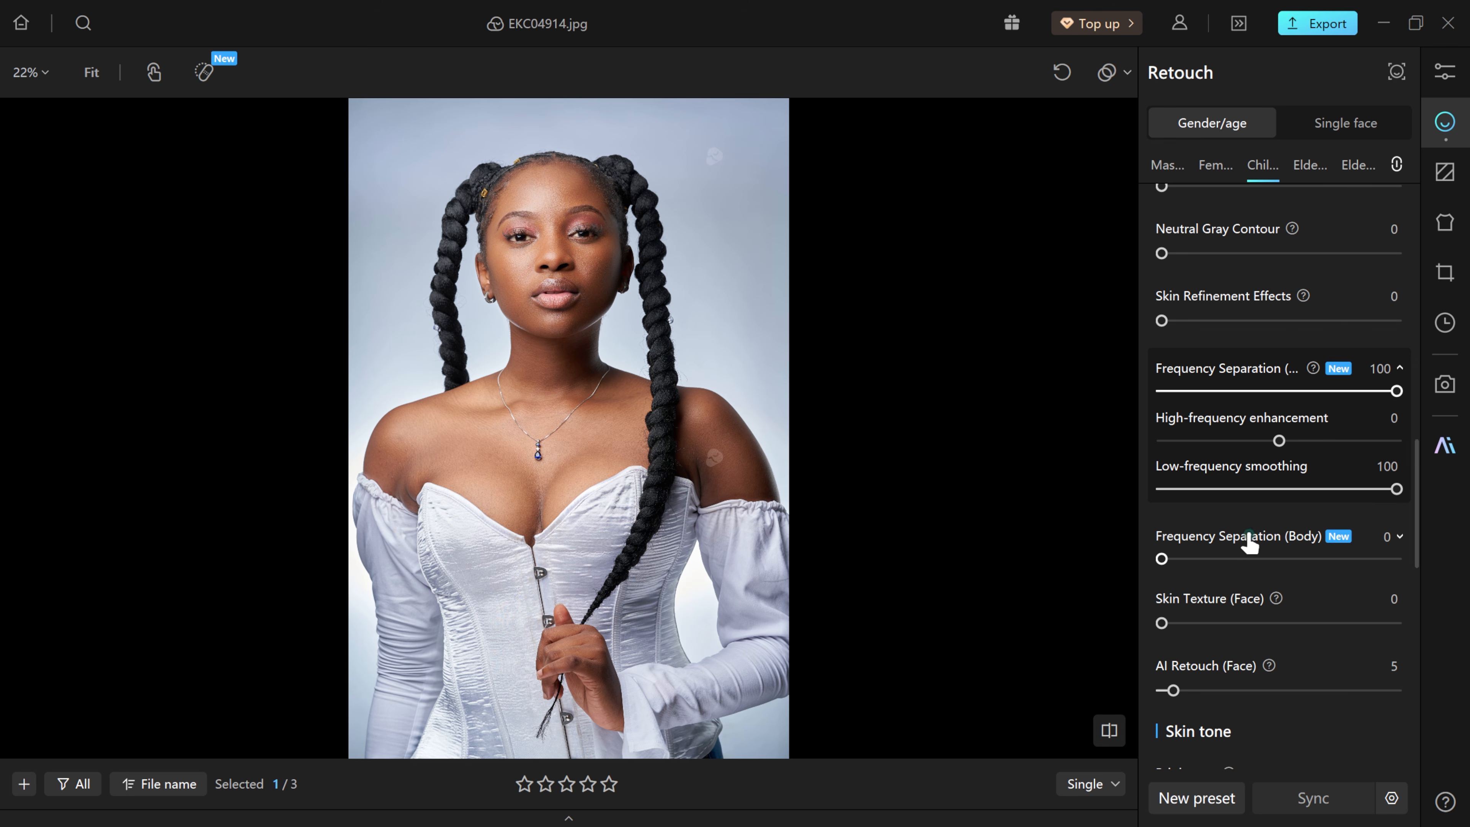
- Try several preset skin tones from light to dark brown, reduce the brown tone's intensity, and restore the no-tone option
scroll(1246, 551, "down", 5)
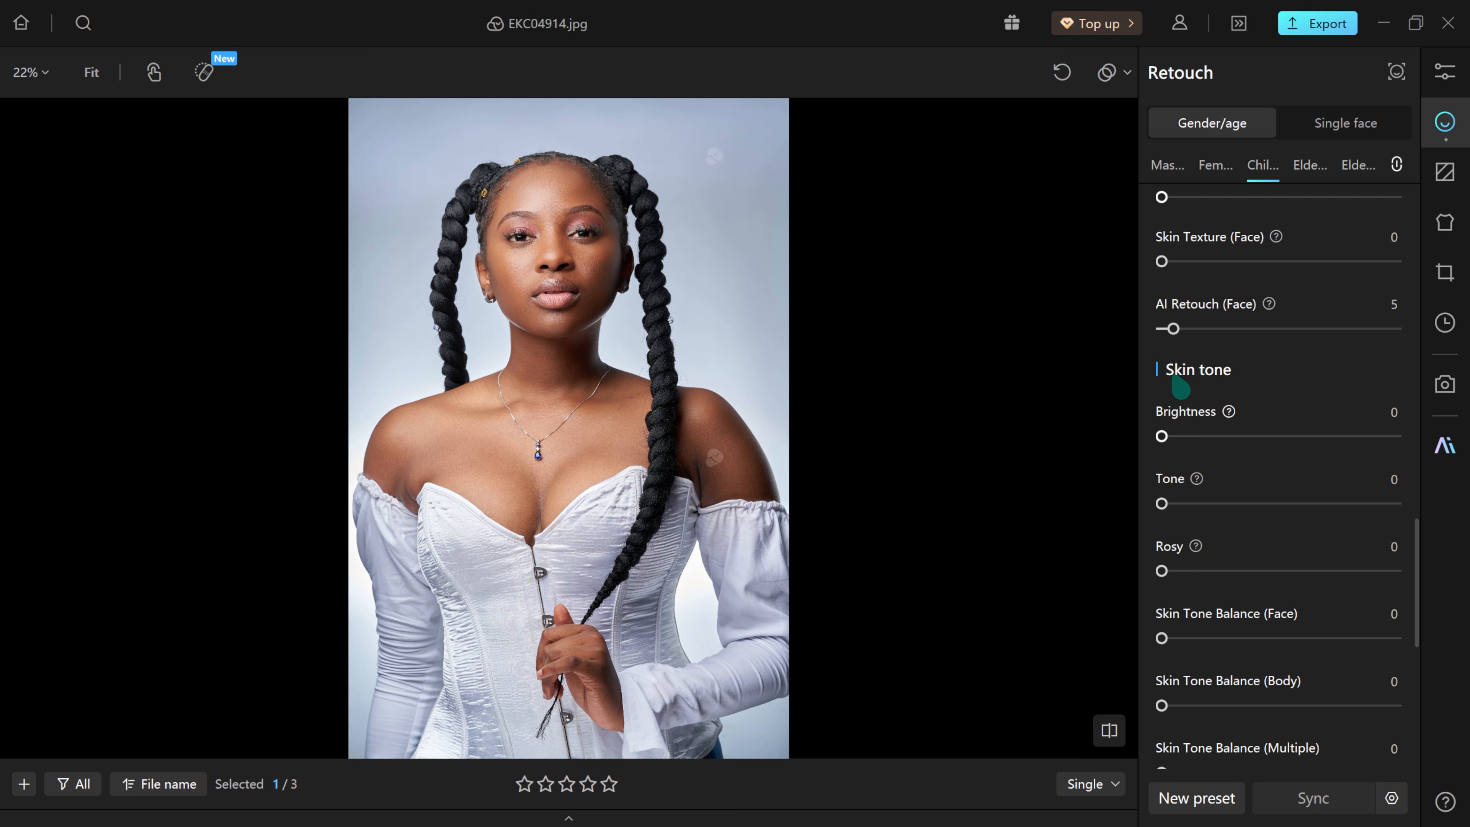
scroll(1169, 463, "down", 3)
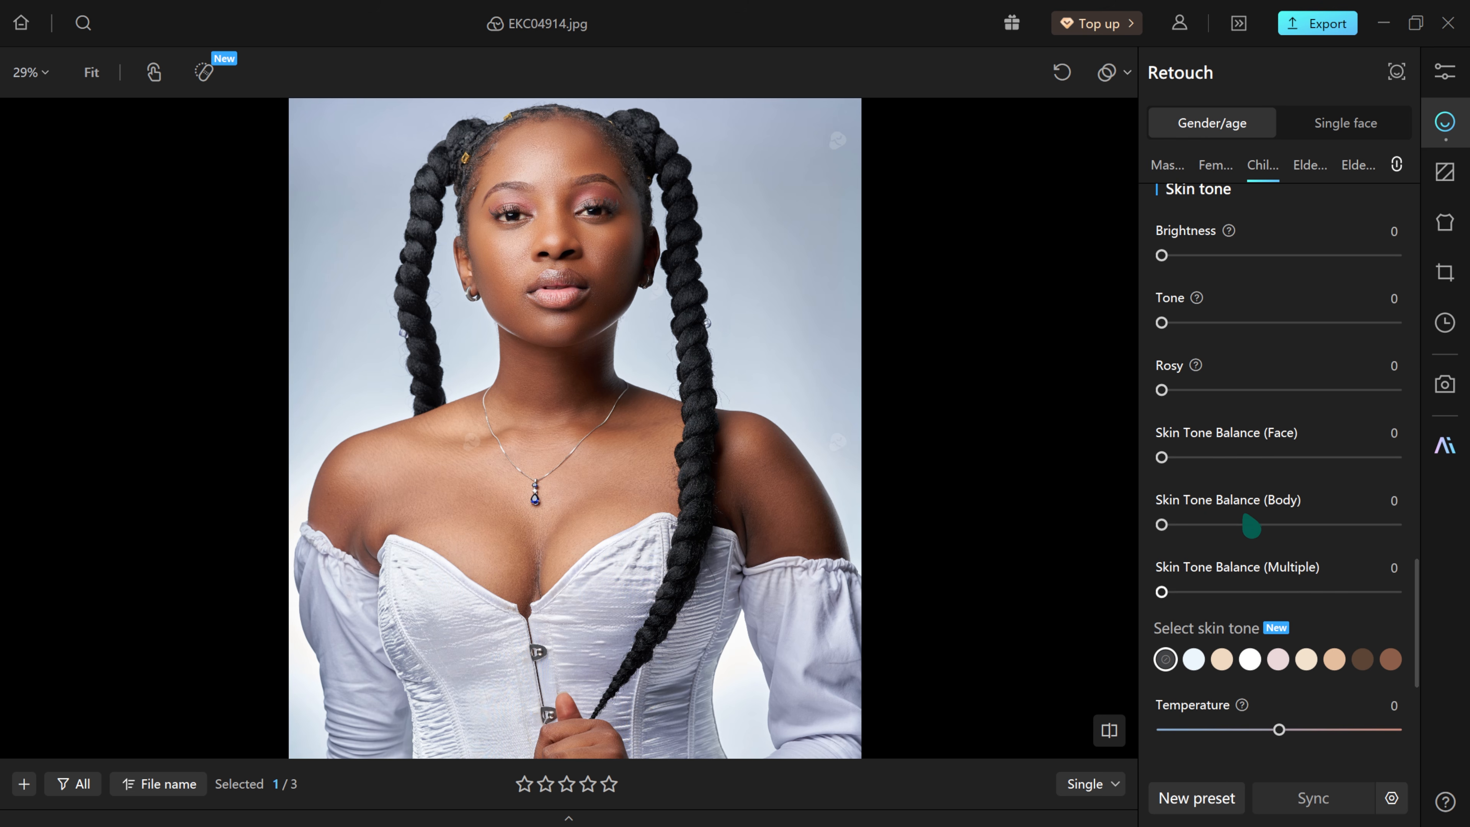
scroll(1266, 602, "down", 1)
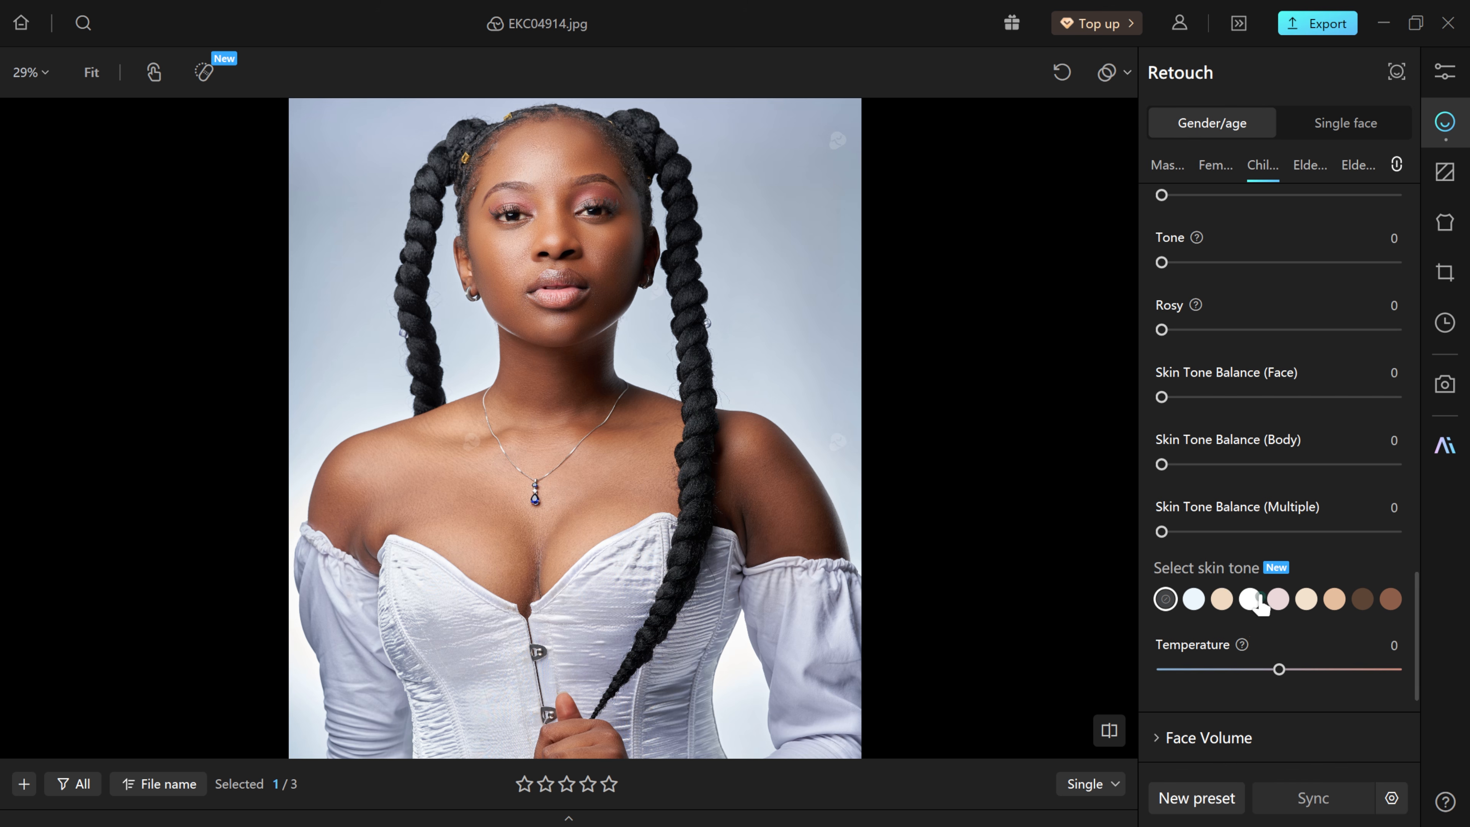
left_click(1195, 600)
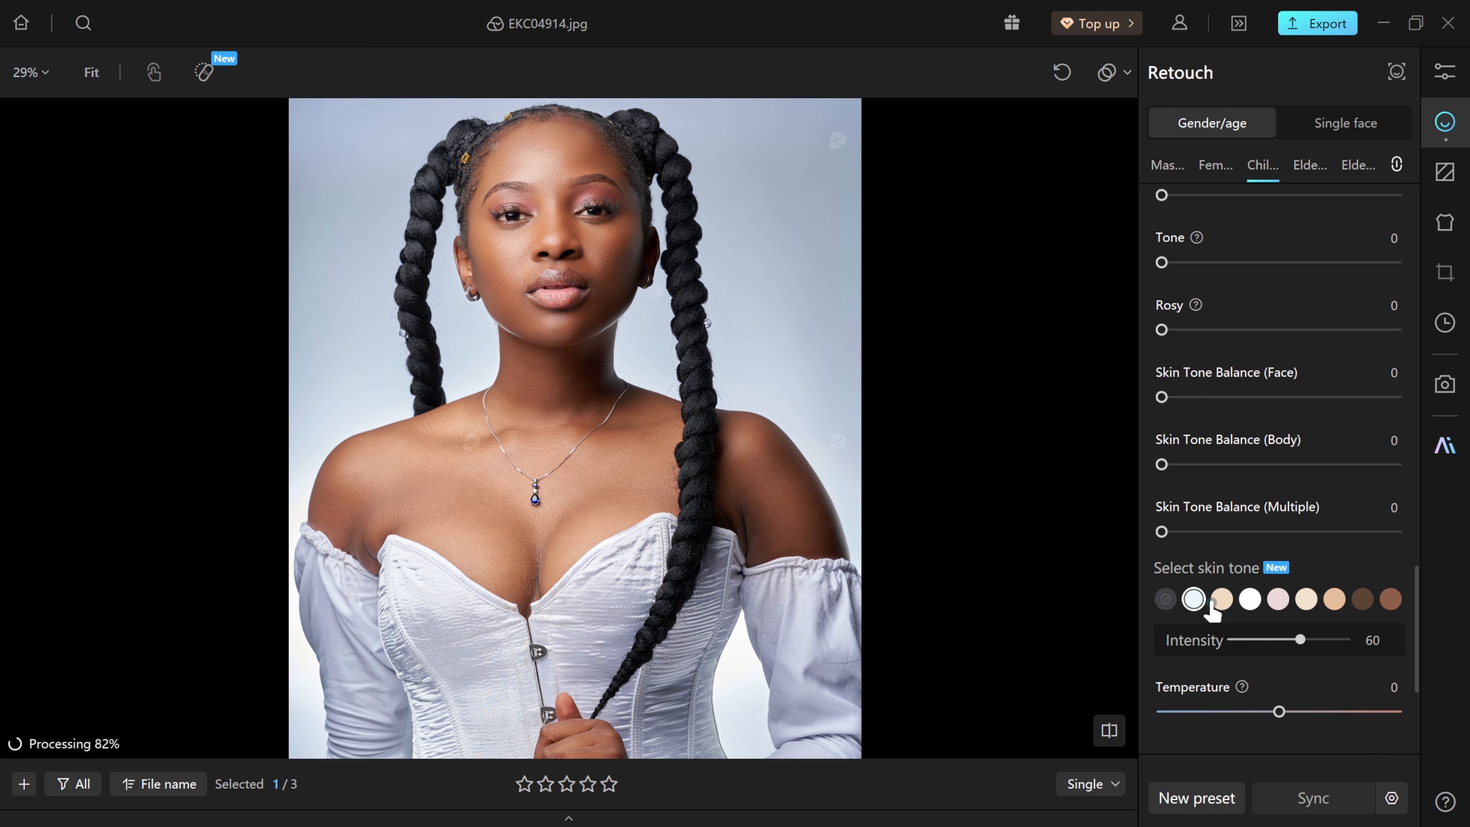
left_click(1249, 607)
left_click(1306, 600)
left_click(1335, 600)
left_click(1391, 600)
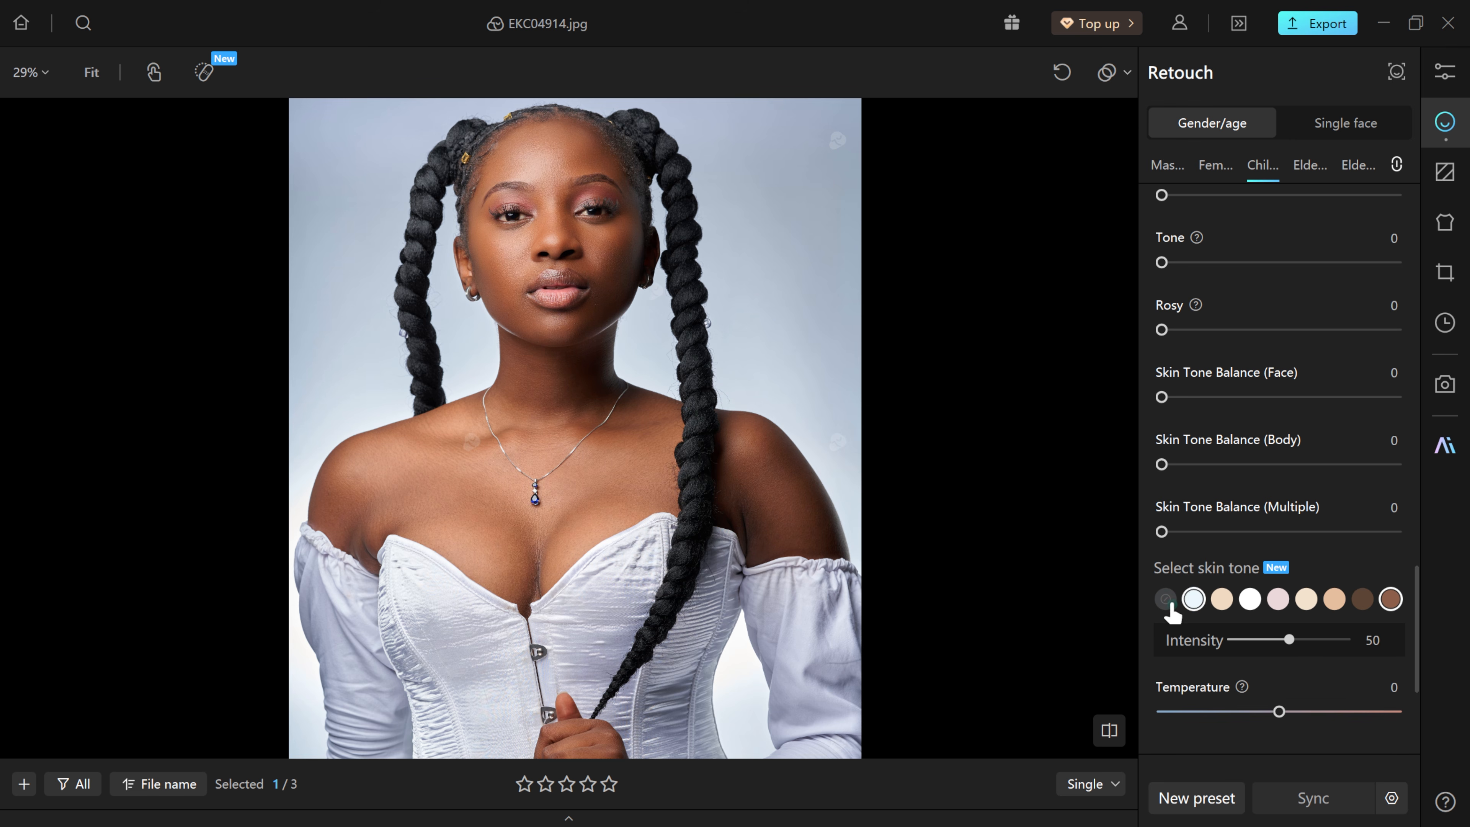
mouse_move(1289, 639)
left_mouse_down()
mouse_move(1365, 647)
mouse_move(1277, 639)
left_mouse_up()
left_click(1166, 601)
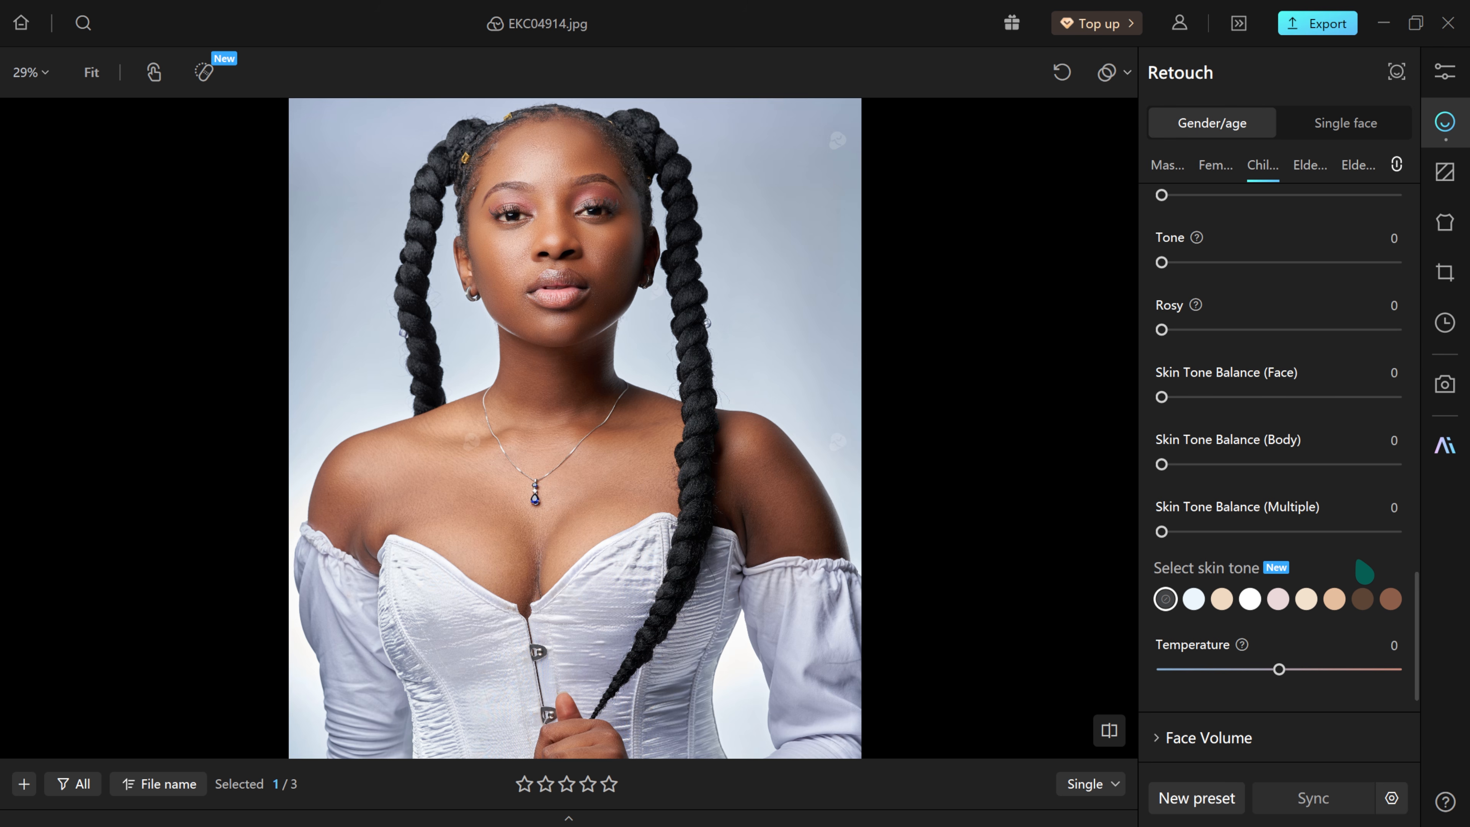
- Examine the Face Volume effects and the Shape adjustments of Face Reshape
scroll(1296, 710, "down", 2)
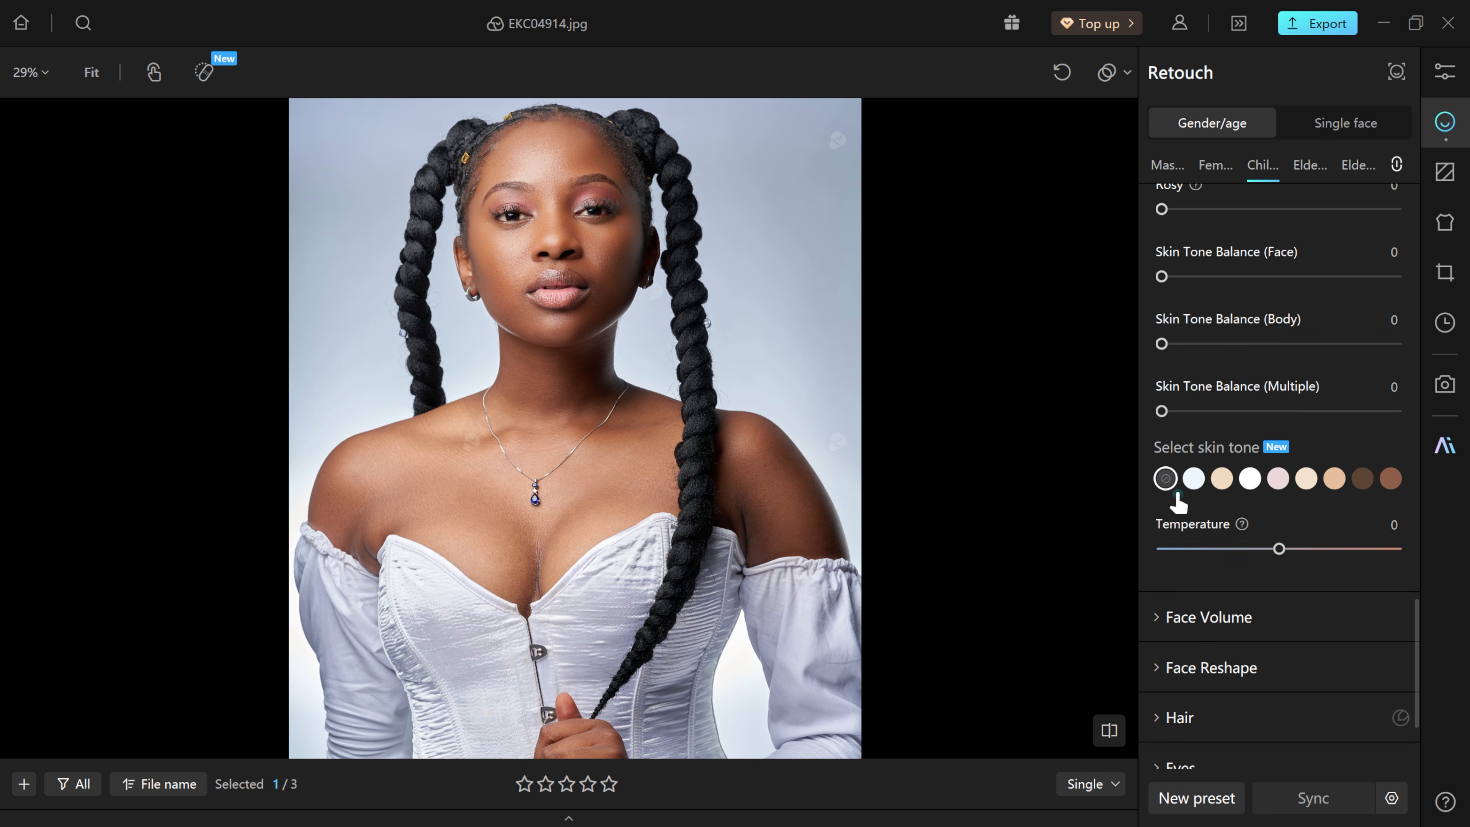
scroll(1181, 501, "down", 2)
left_click(1156, 497)
scroll(1212, 483, "down", 1)
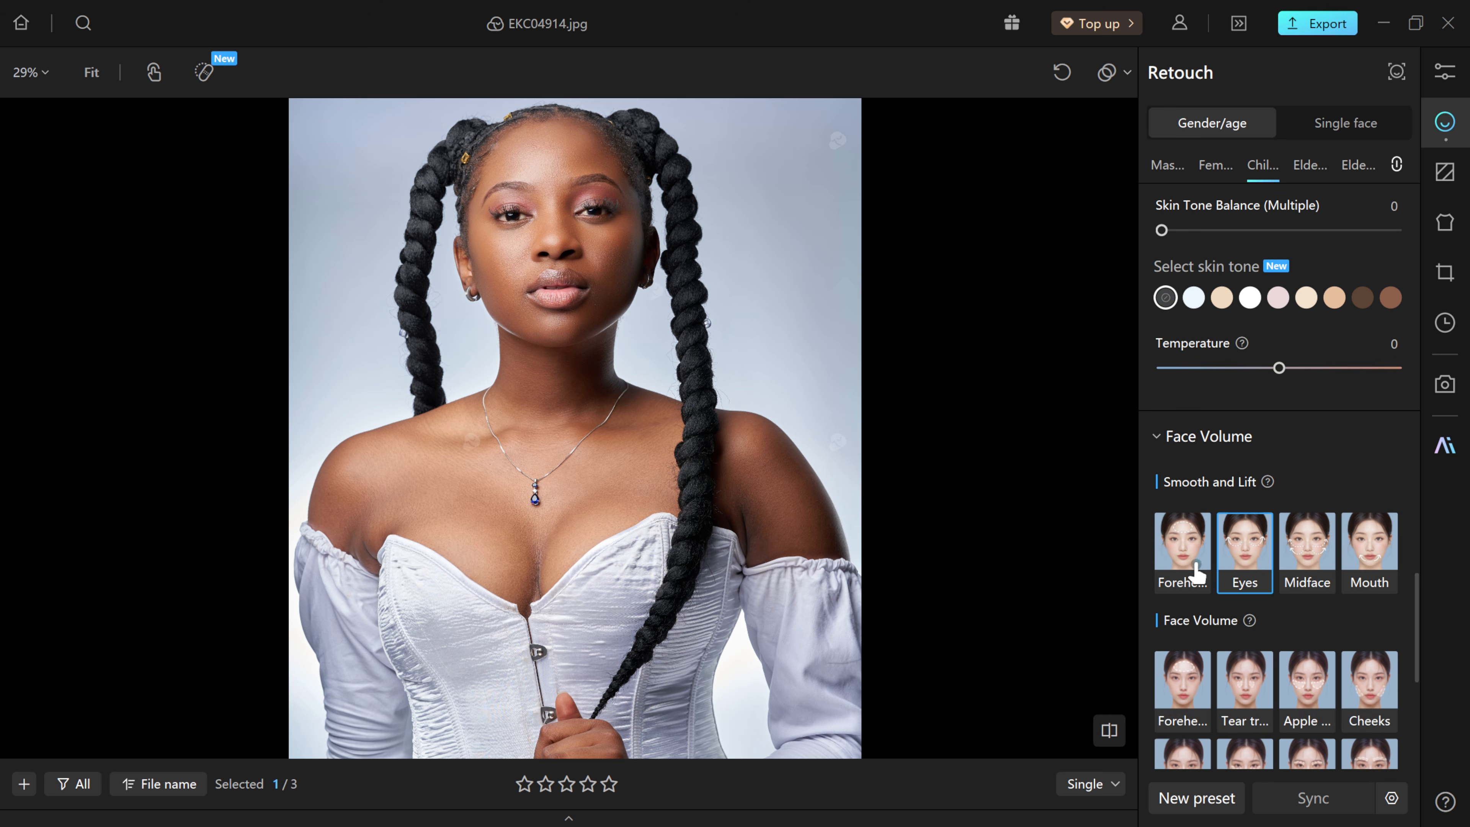
scroll(1198, 567, "down", 6)
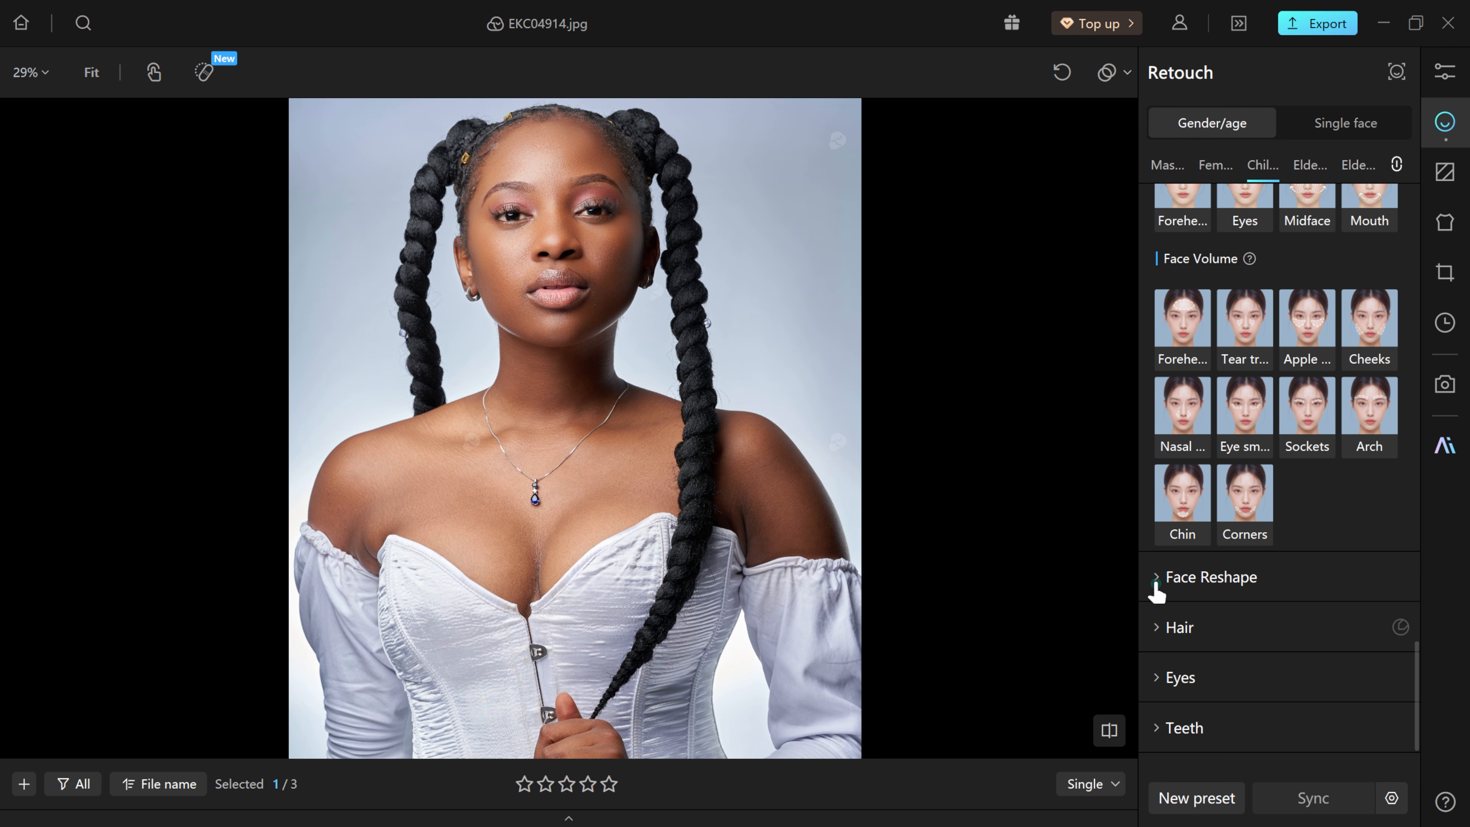
left_click(1226, 588)
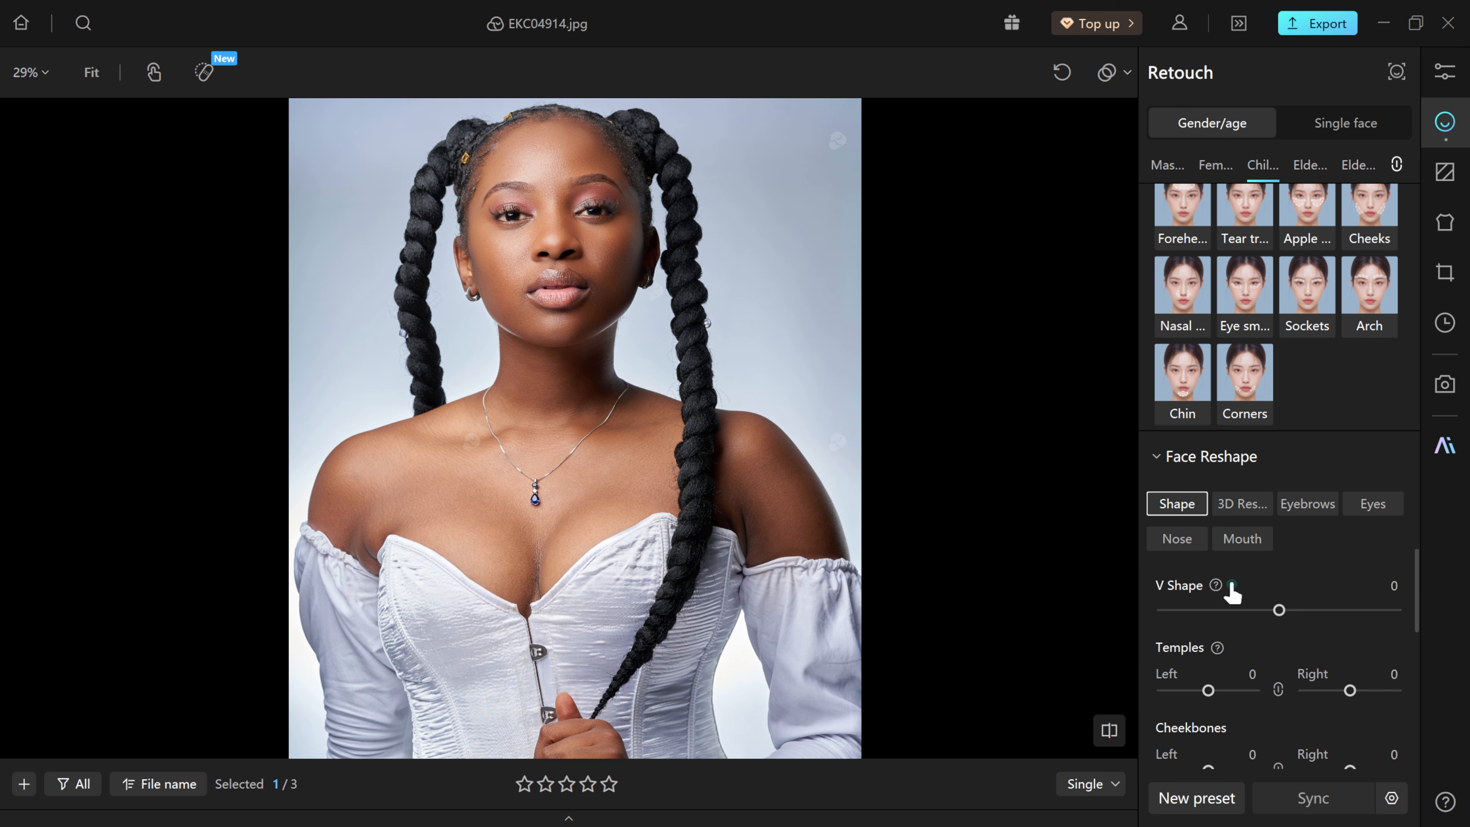
scroll(1212, 643, "down", 1)
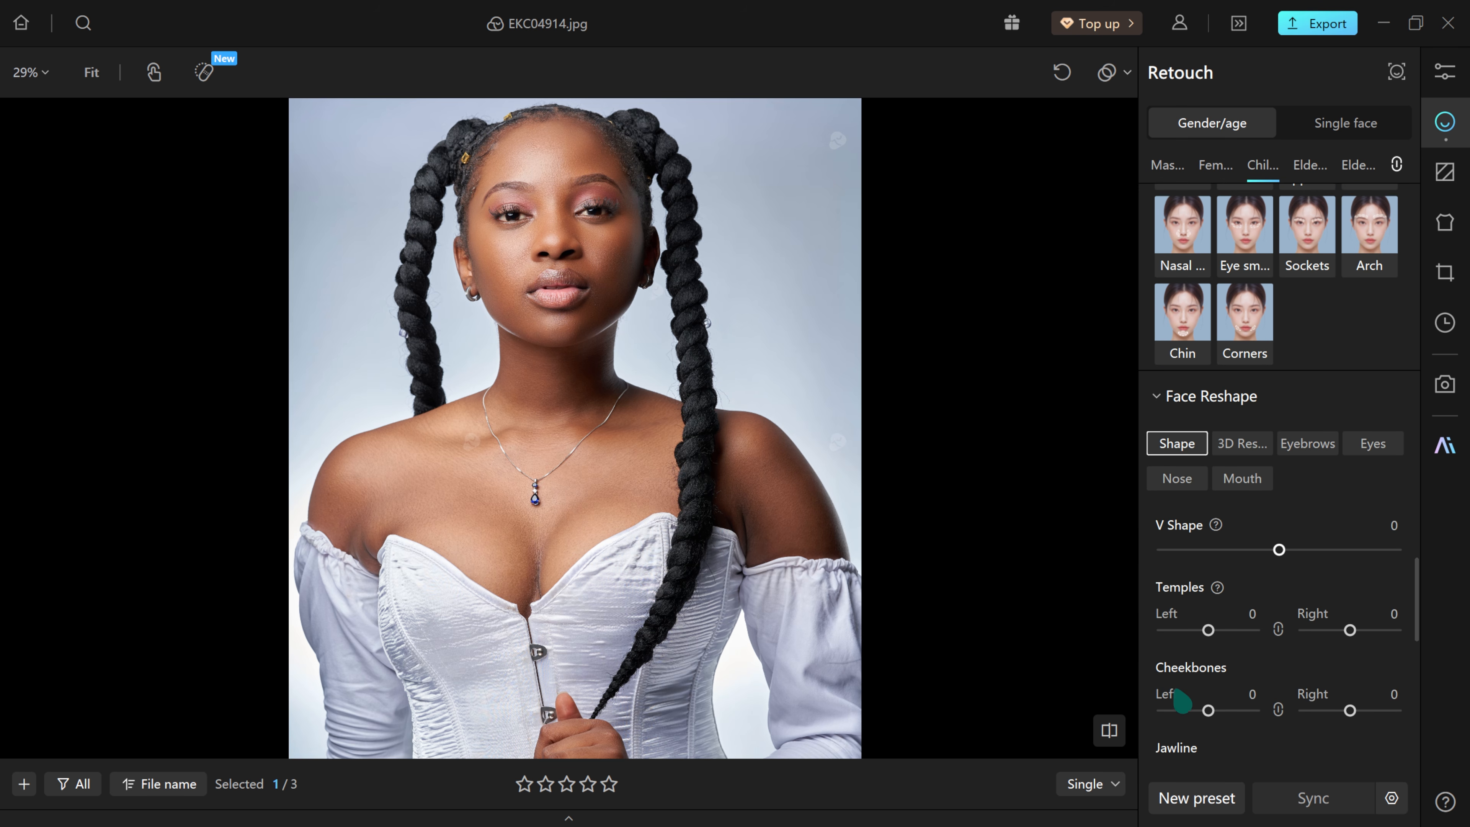
scroll(1226, 688, "down", 4)
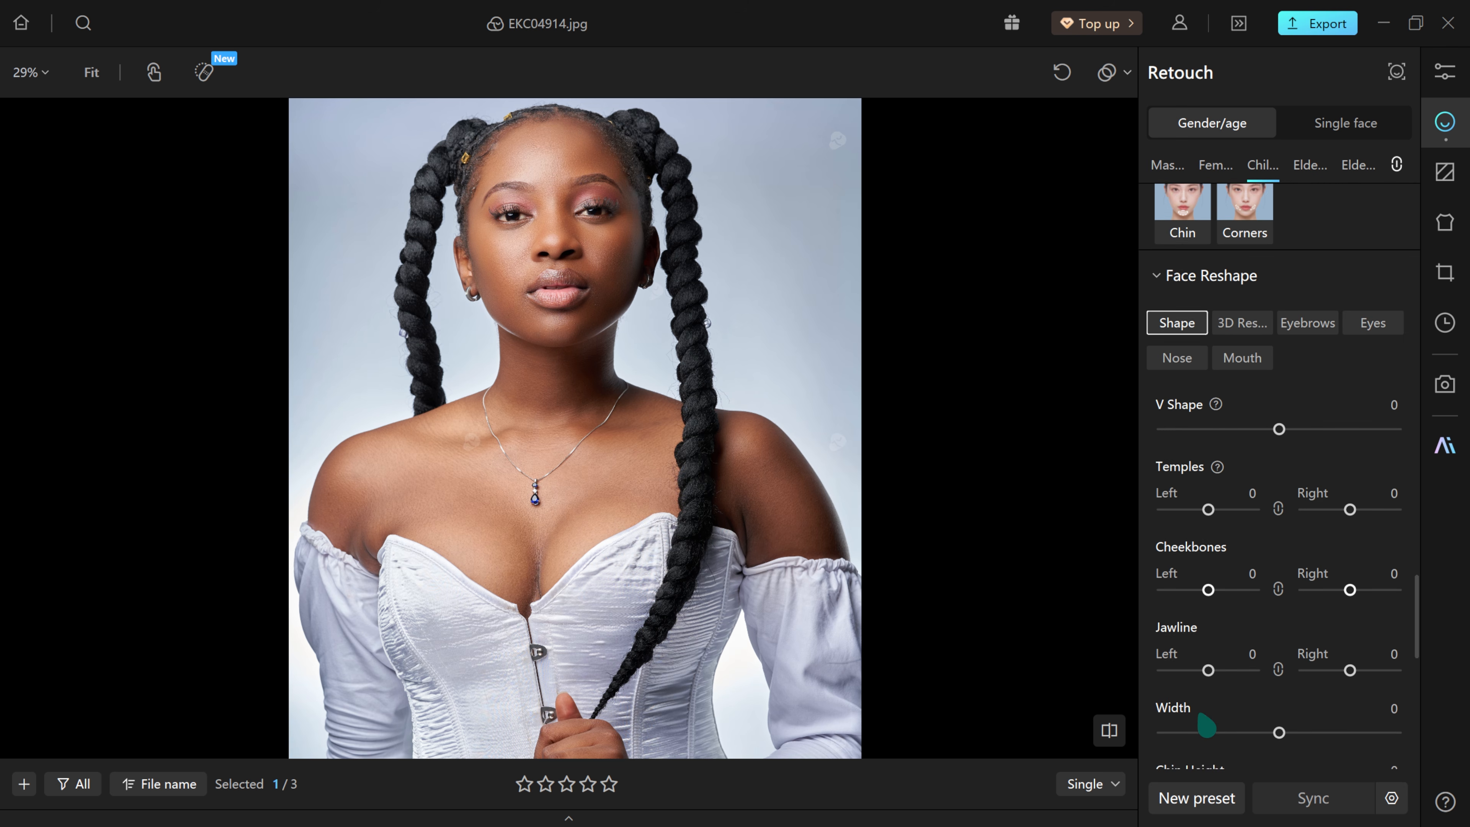
scroll(1210, 712, "up", 1)
scroll(1208, 703, "down", 1)
scroll(1221, 666, "down", 4)
scroll(1235, 730, "down", 4)
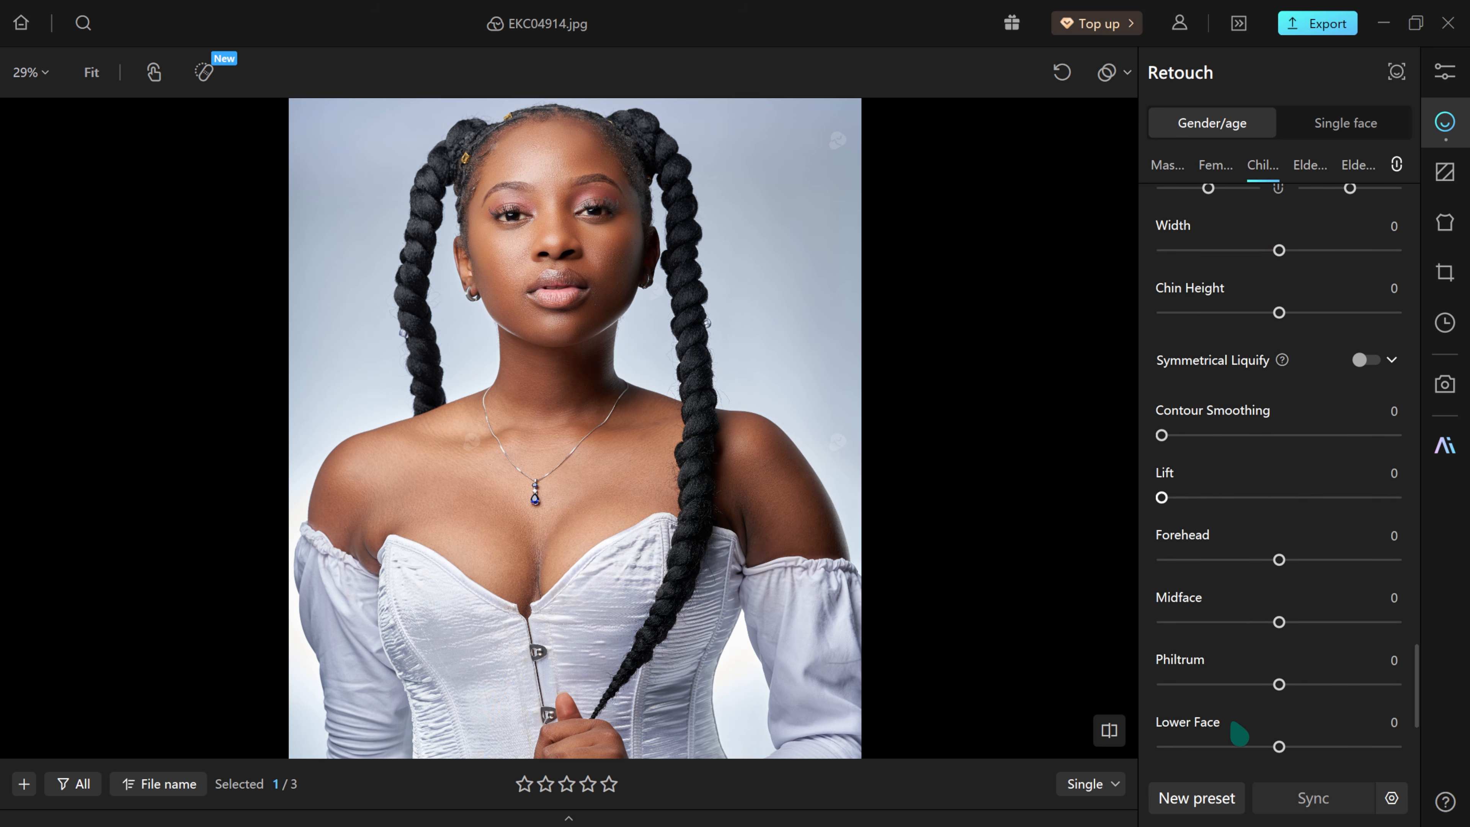
scroll(1218, 692, "down", 3)
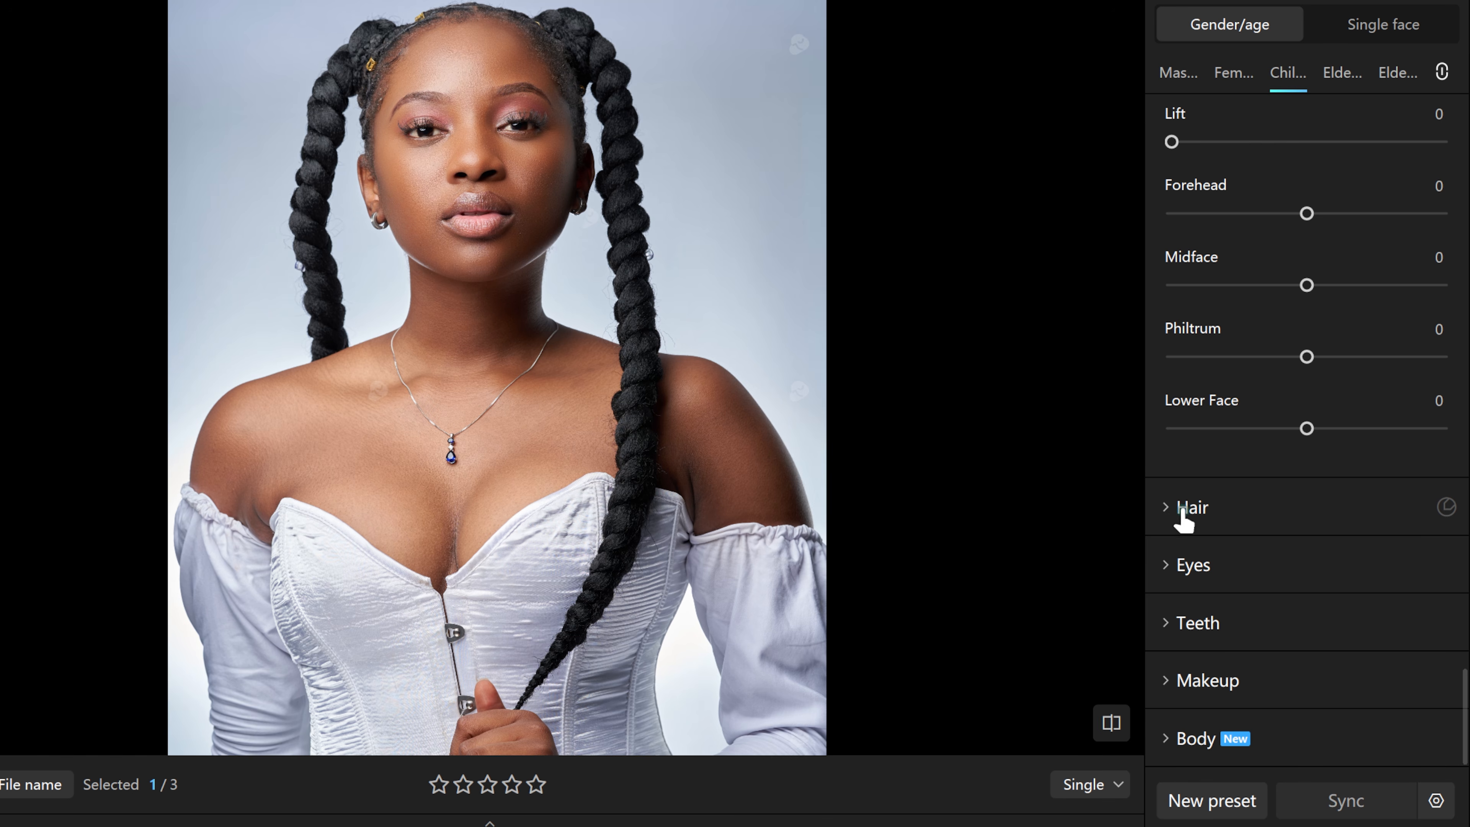
- Try Hair Part at 100 on the hairline, and settle on 50
left_click(1170, 509)
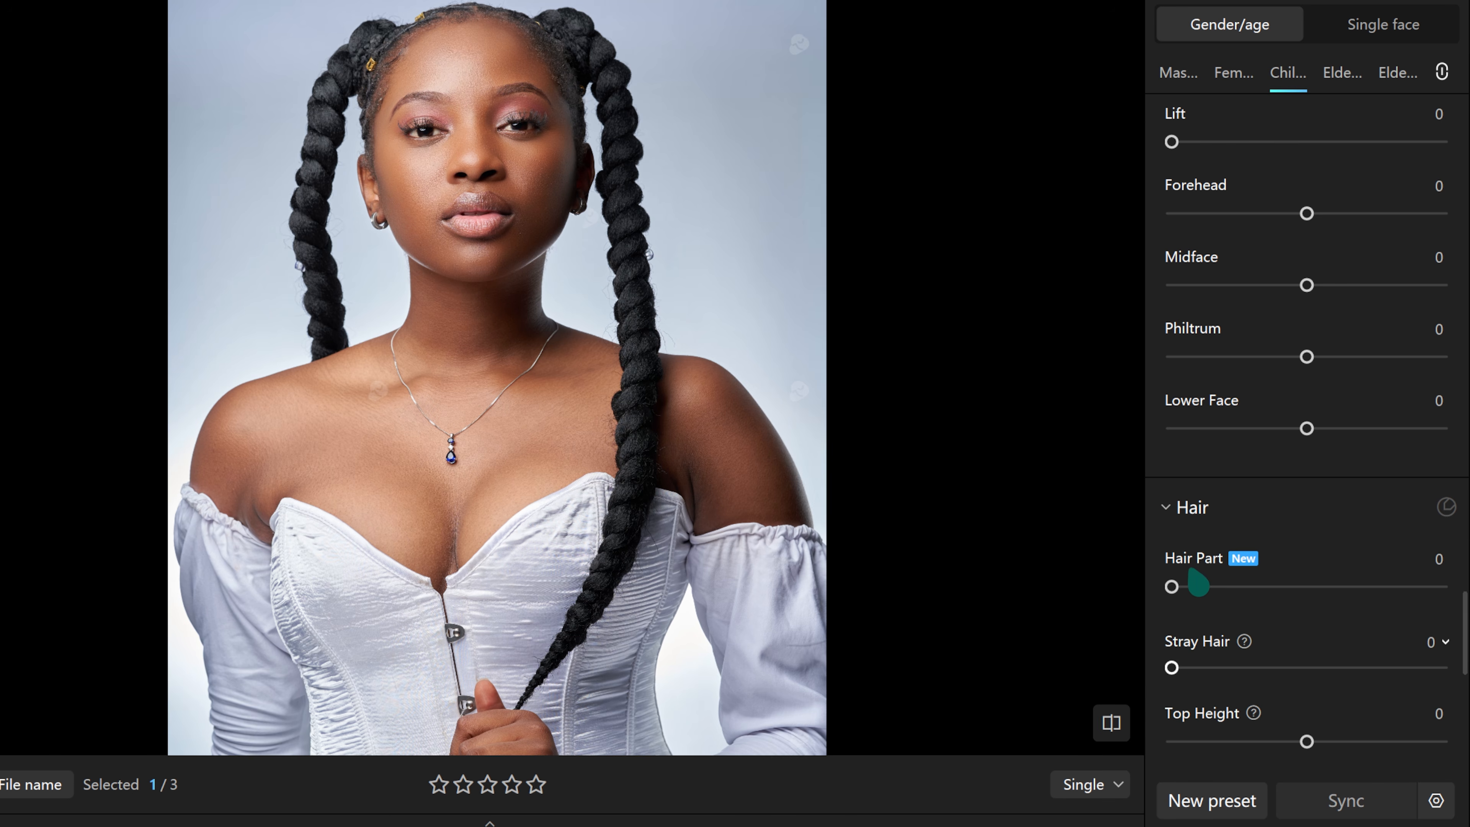
scroll(475, 138, "up", 5)
left_click_drag(470, 137, 417, 203)
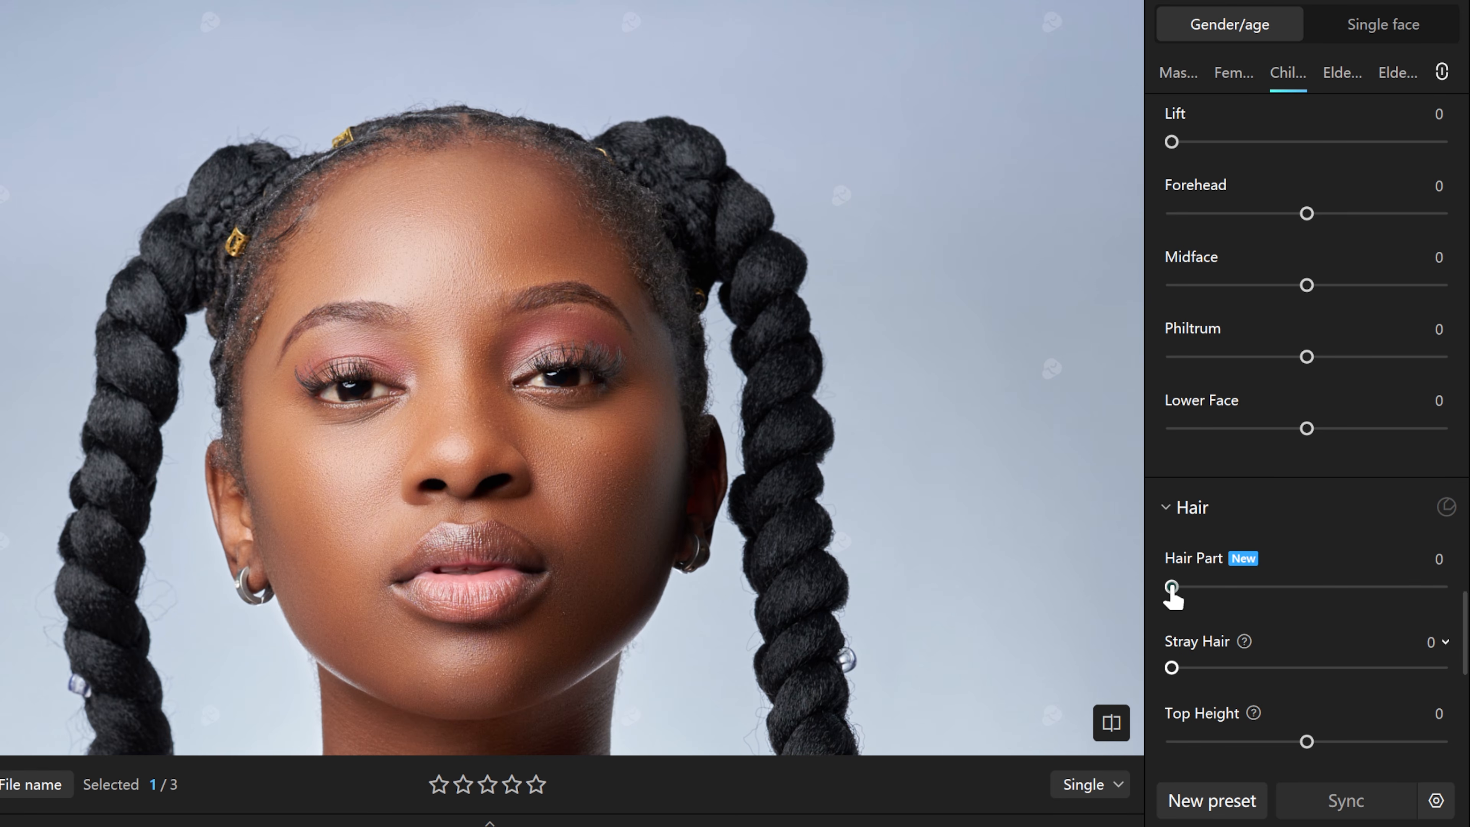
left_click_drag(1171, 588, 1441, 586)
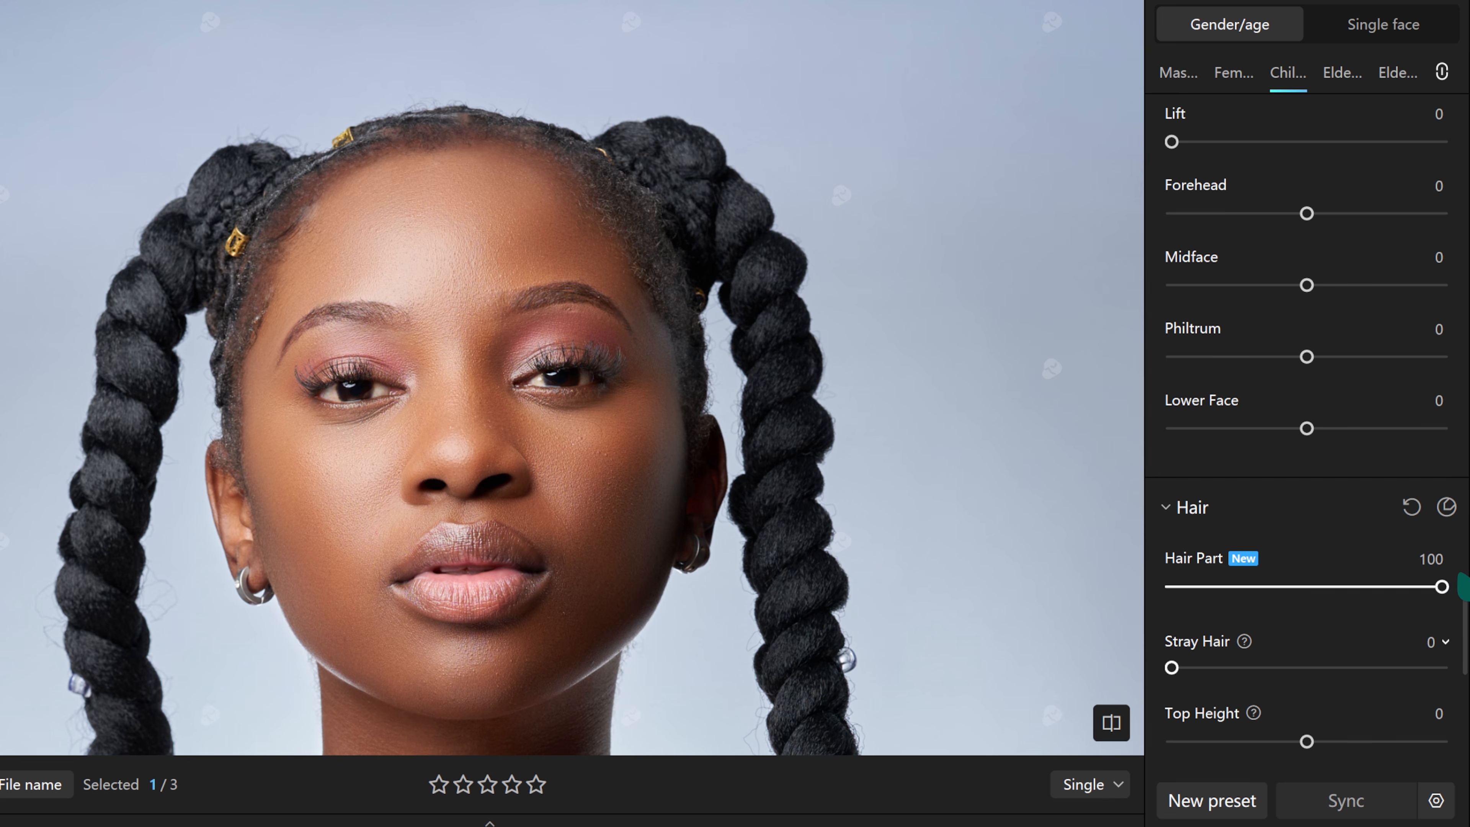
left_click_drag(1445, 588, 1317, 588)
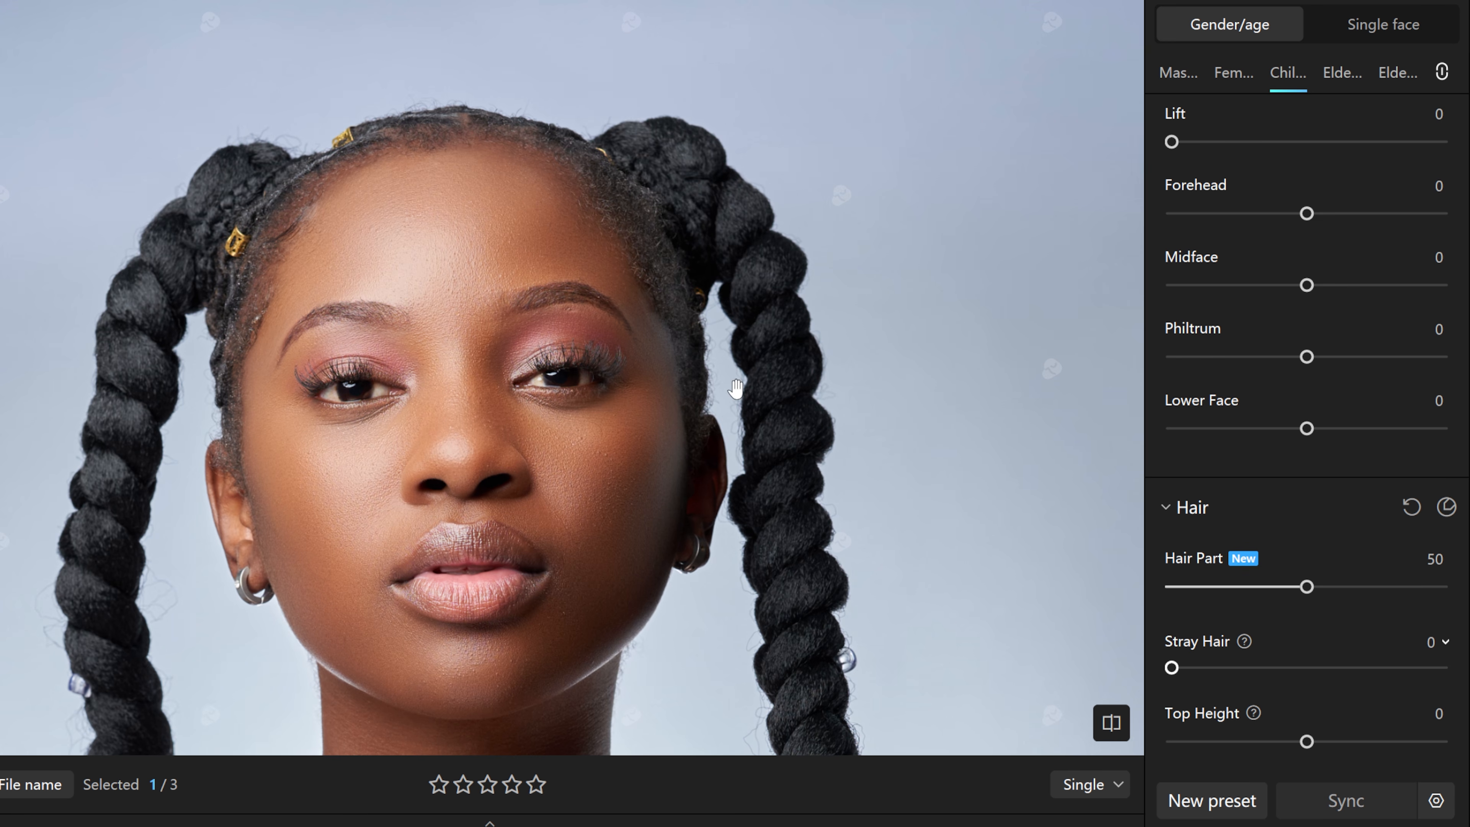
- Set Stray Hair to 100 and view the whole portrait
left_click_drag(1171, 667, 1440, 668)
scroll(1319, 724, "down", 2)
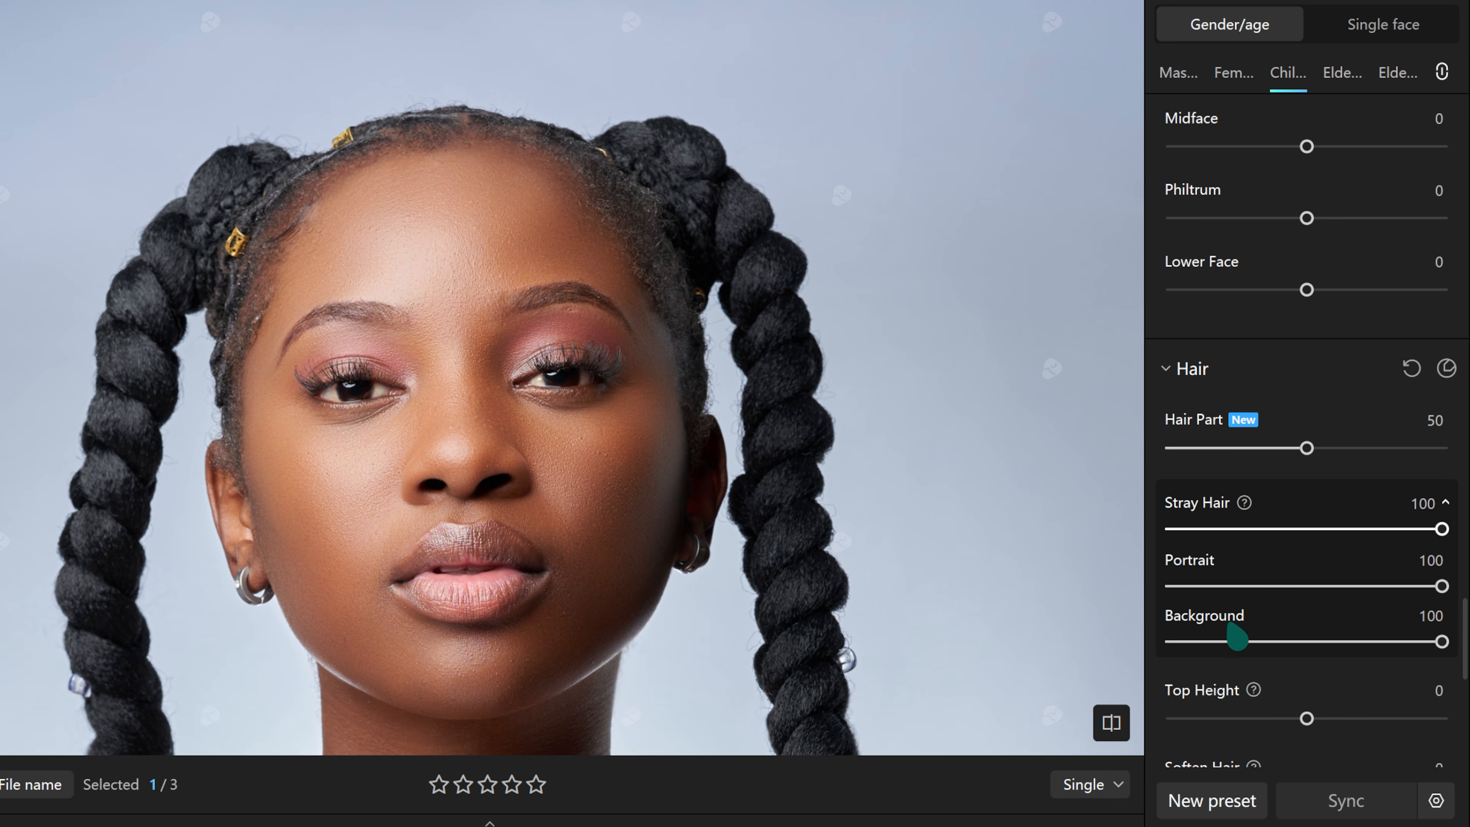
key("ctrl+0")
- Set Soften Hair to 100 and compare the braids before and after
scroll(1368, 682, "down", 5)
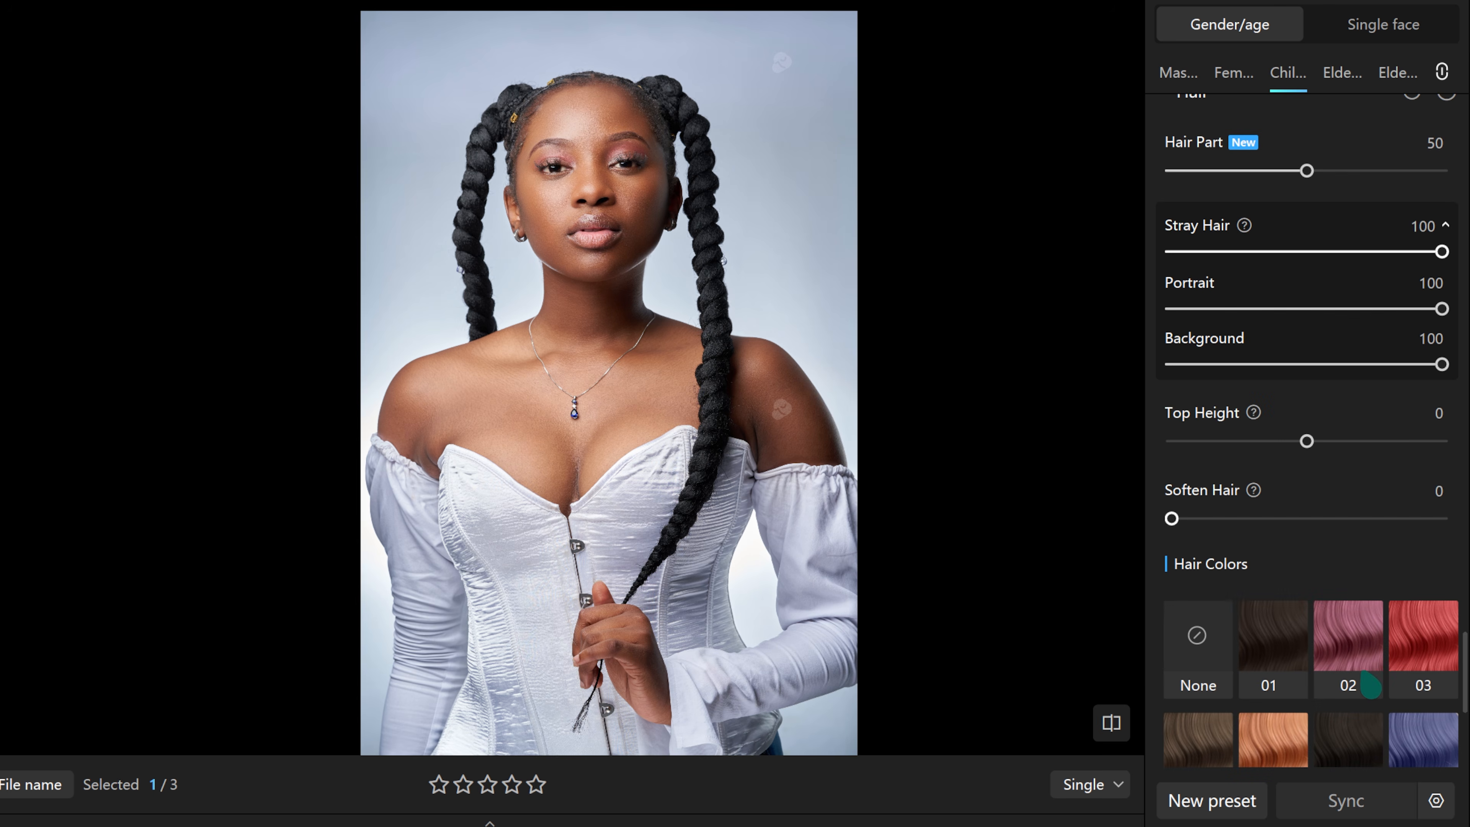
scroll(552, 120, "up", 2)
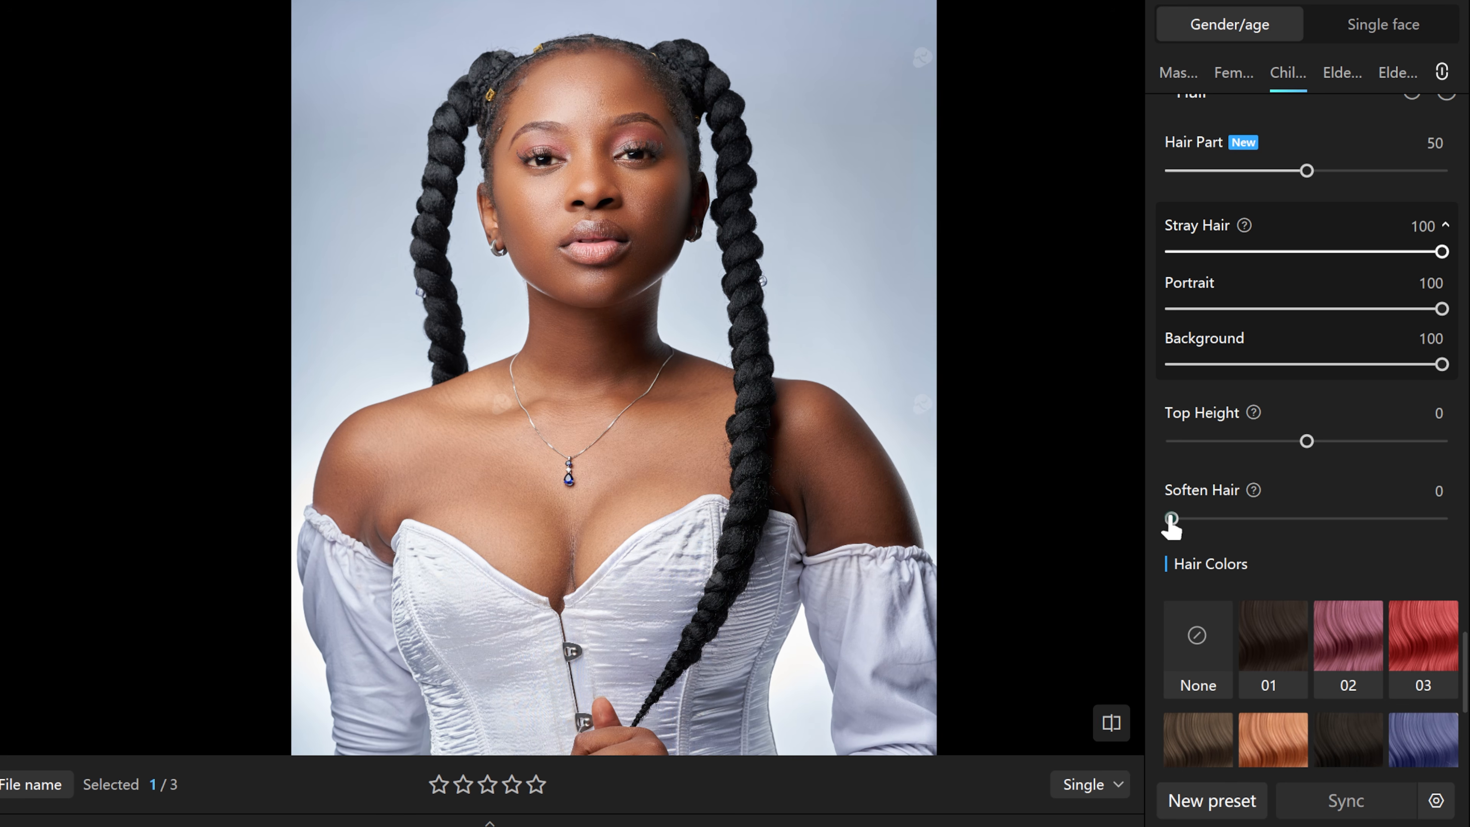
left_click_drag(1171, 518, 1441, 518)
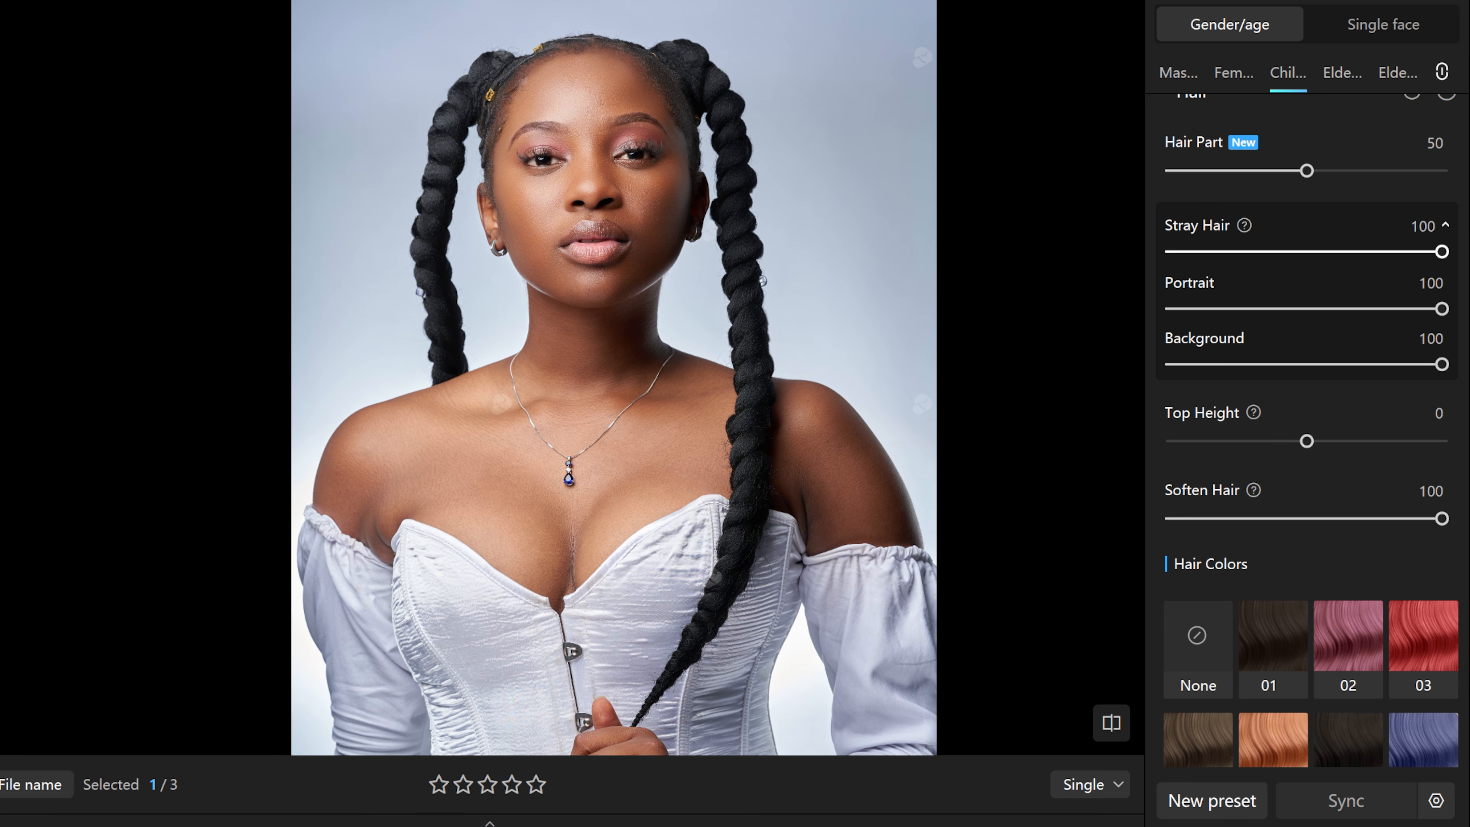
key("backslash")
key("backslash")
scroll(666, 313, "up", 2)
left_click_drag(696, 284, 703, 385)
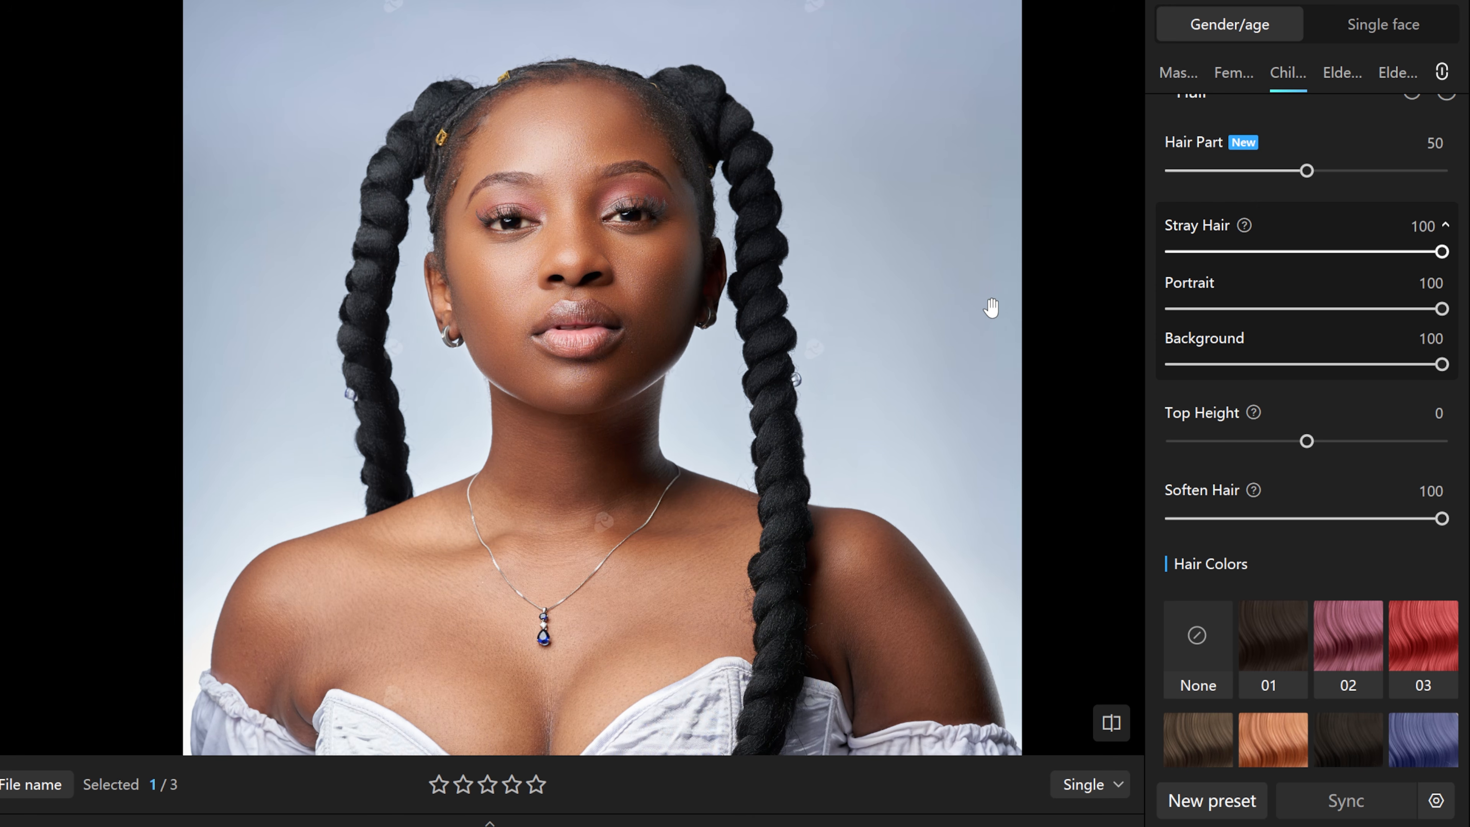
key("backslash")
- Set the eye Brighten values to 100 for both left and right, and eye Redness to 100
scroll(1306, 558, "down", 6)
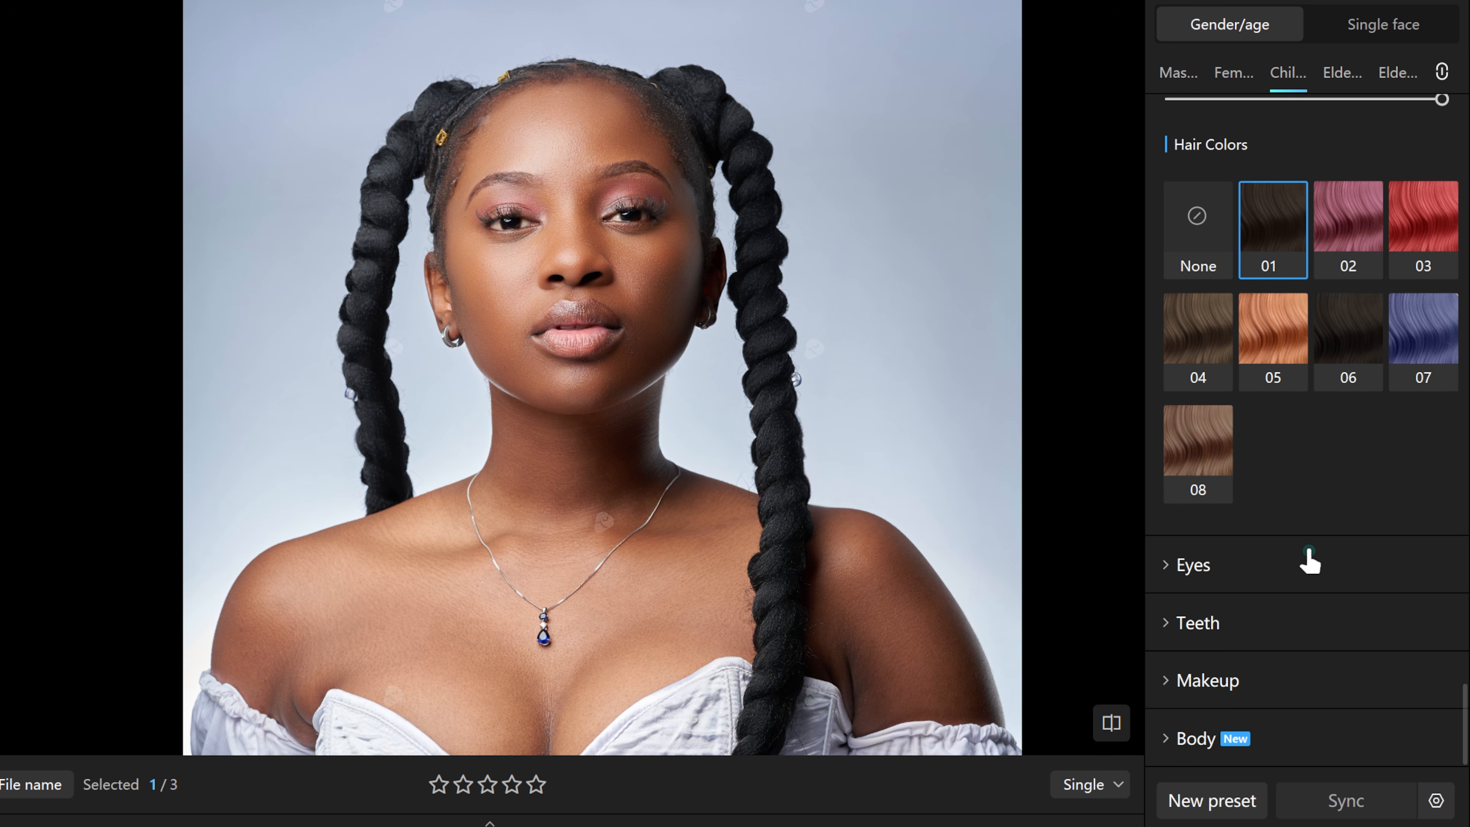
left_click(1166, 570)
scroll(554, 194, "up", 2)
left_click_drag(548, 307, 444, 345)
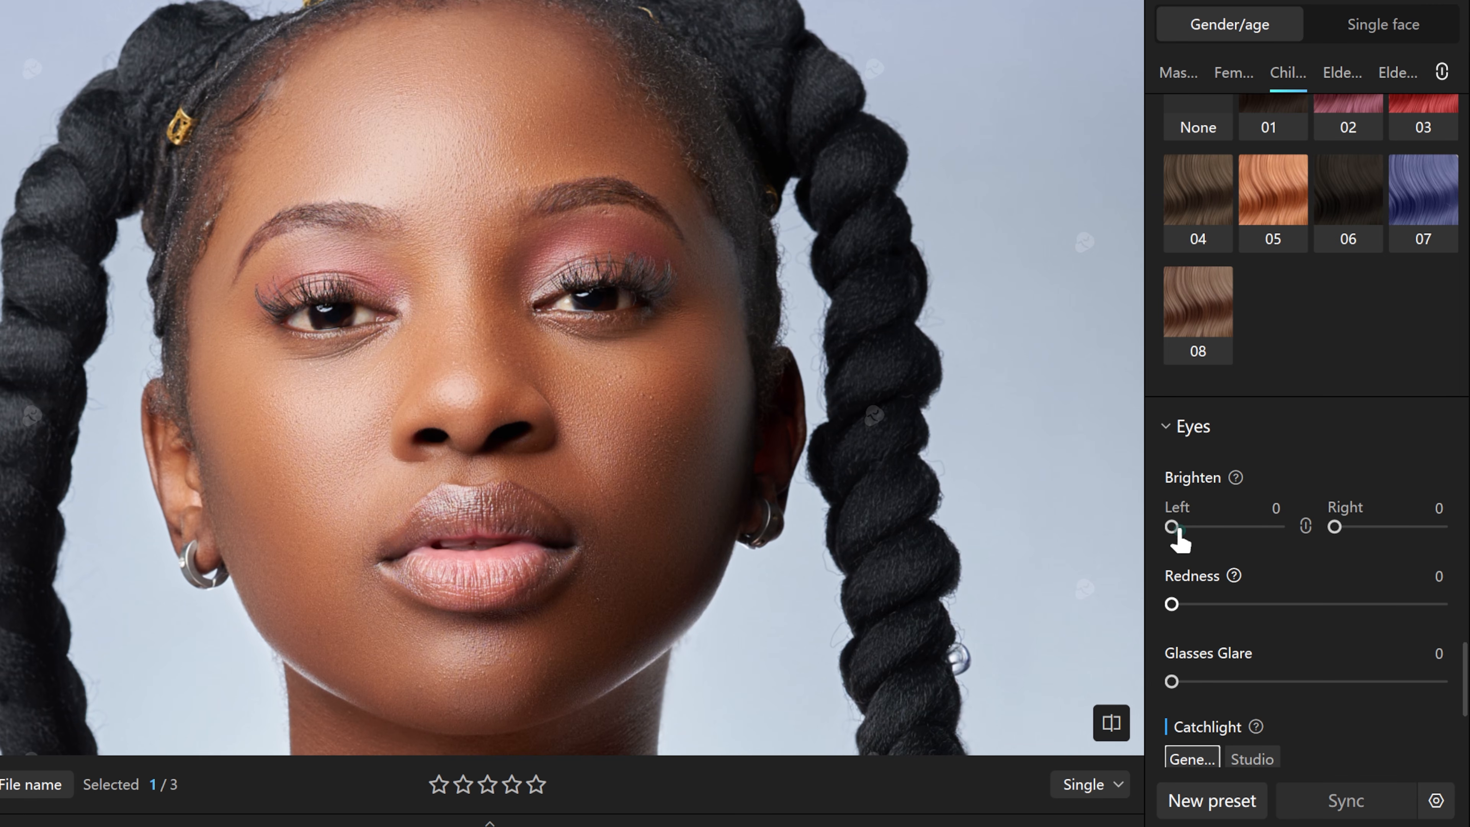
left_click_drag(1177, 528, 1313, 536)
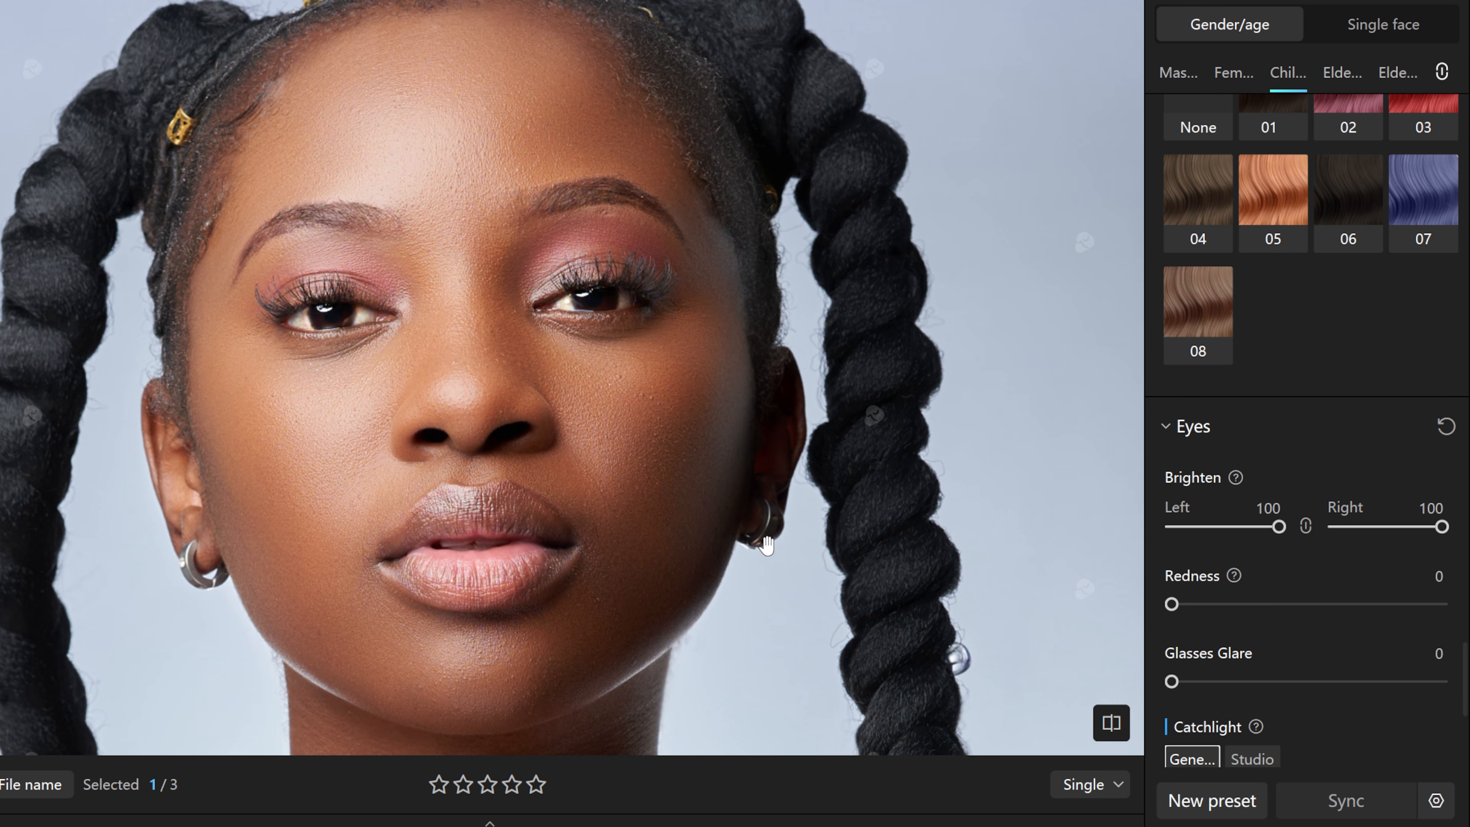
mouse_move(1172, 604)
left_mouse_down()
mouse_move(1427, 617)
mouse_move(1442, 604)
left_mouse_up()
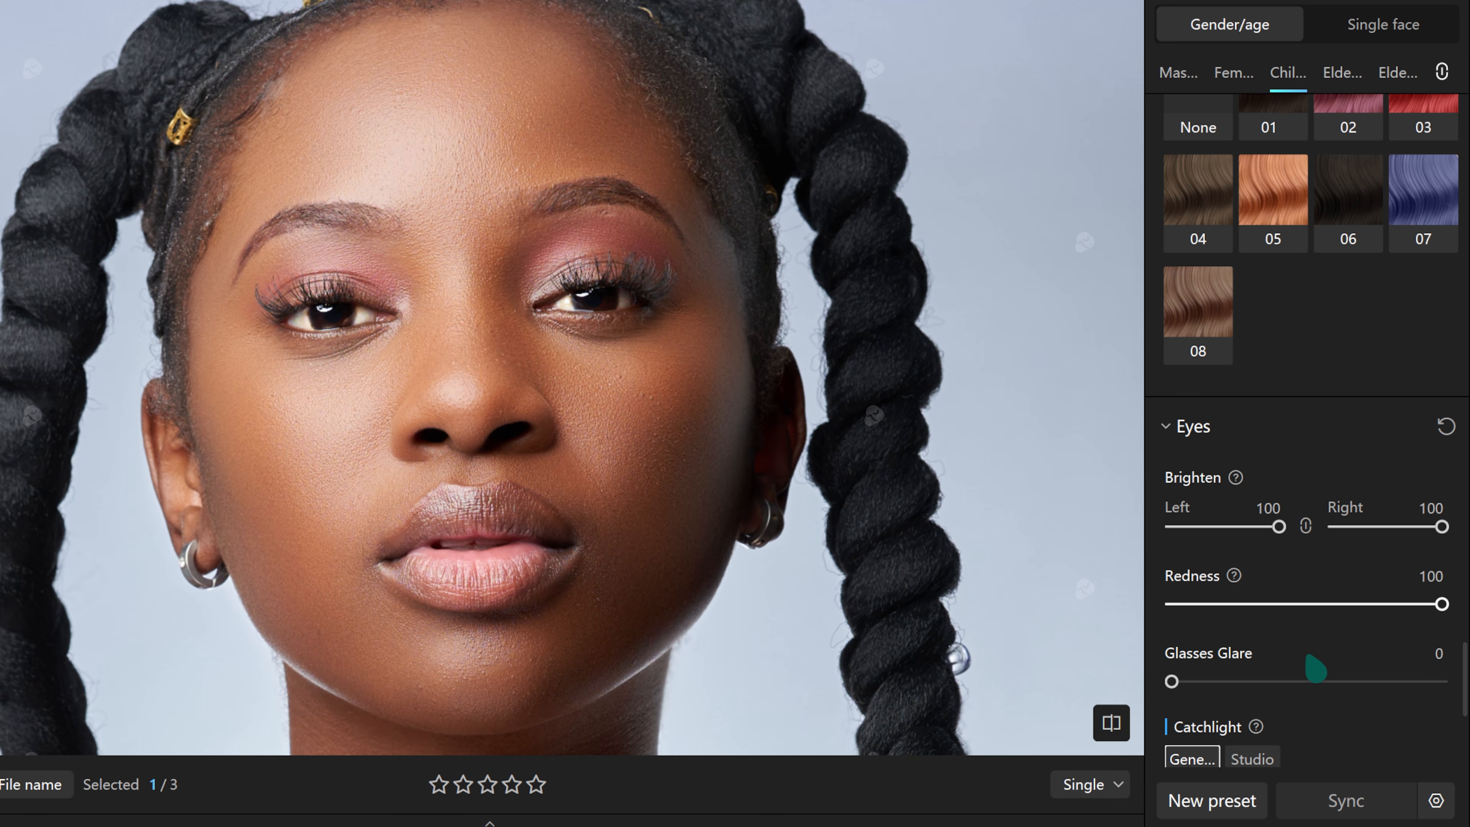
- Set Enhance Eyebrows to 100 in the Makeup settings
scroll(1315, 652, "down", 2)
scroll(1316, 654, "down", 4)
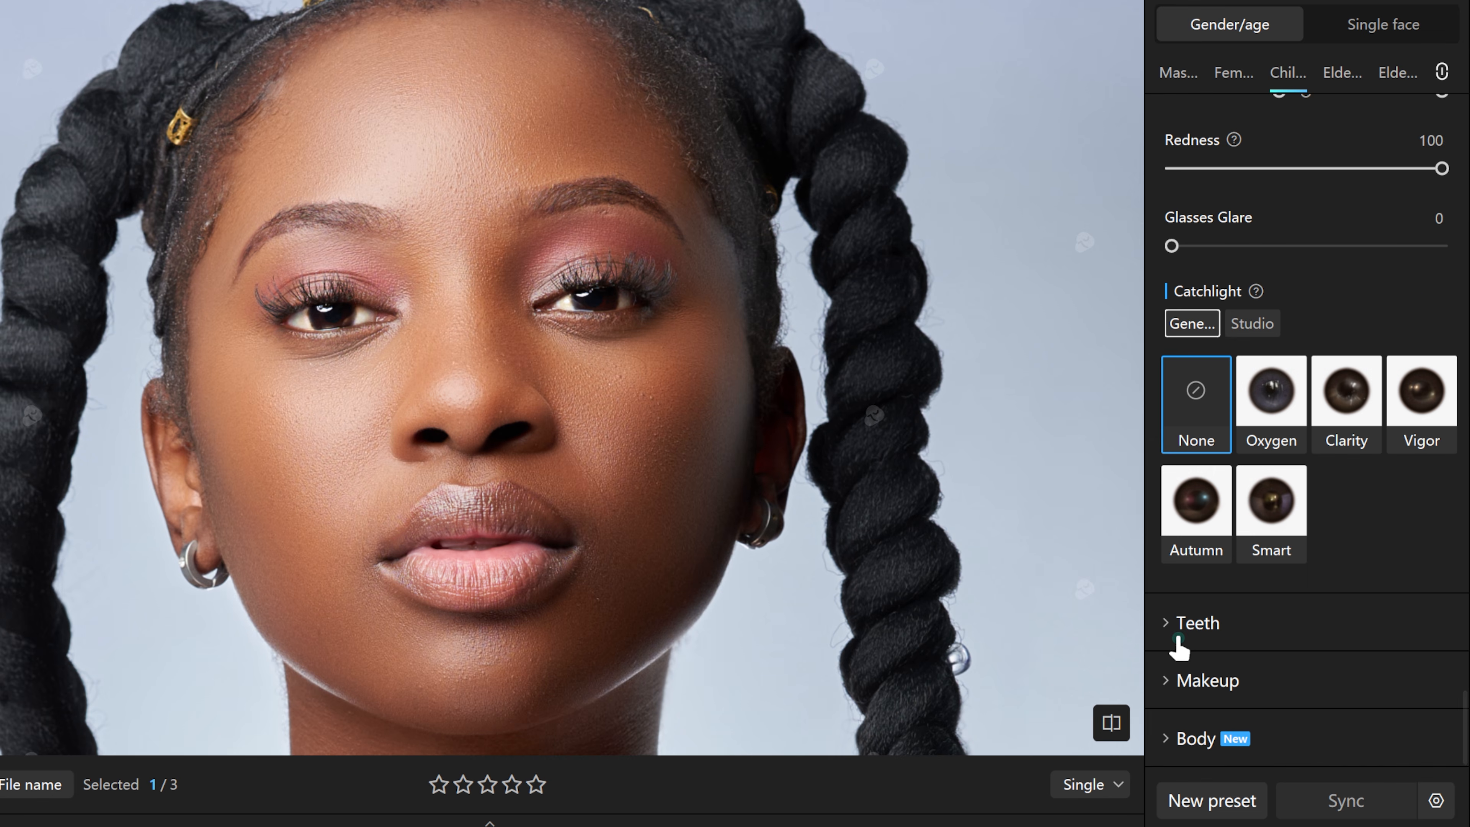
left_click(1171, 682)
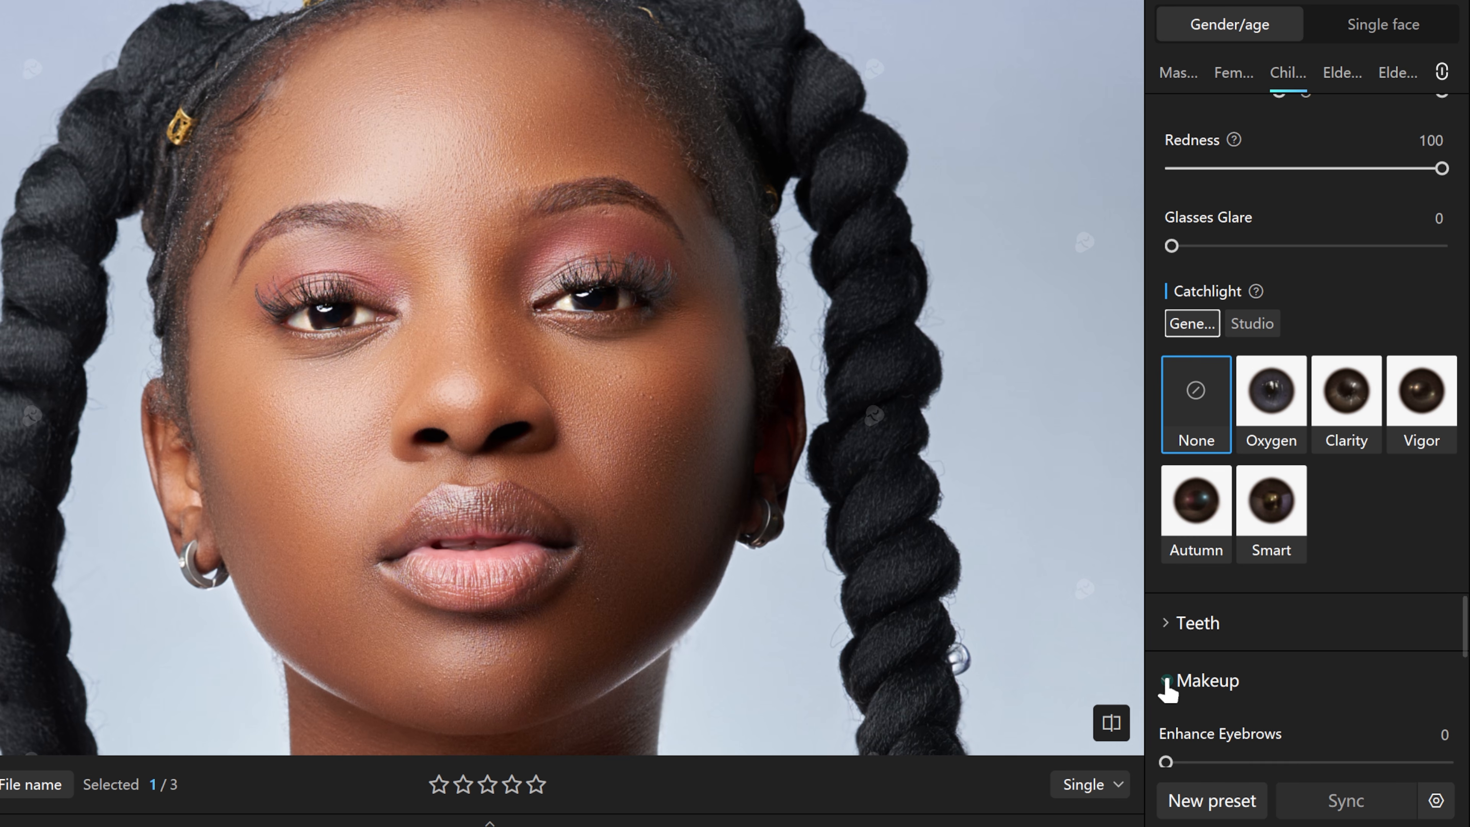
scroll(1169, 692, "down", 6)
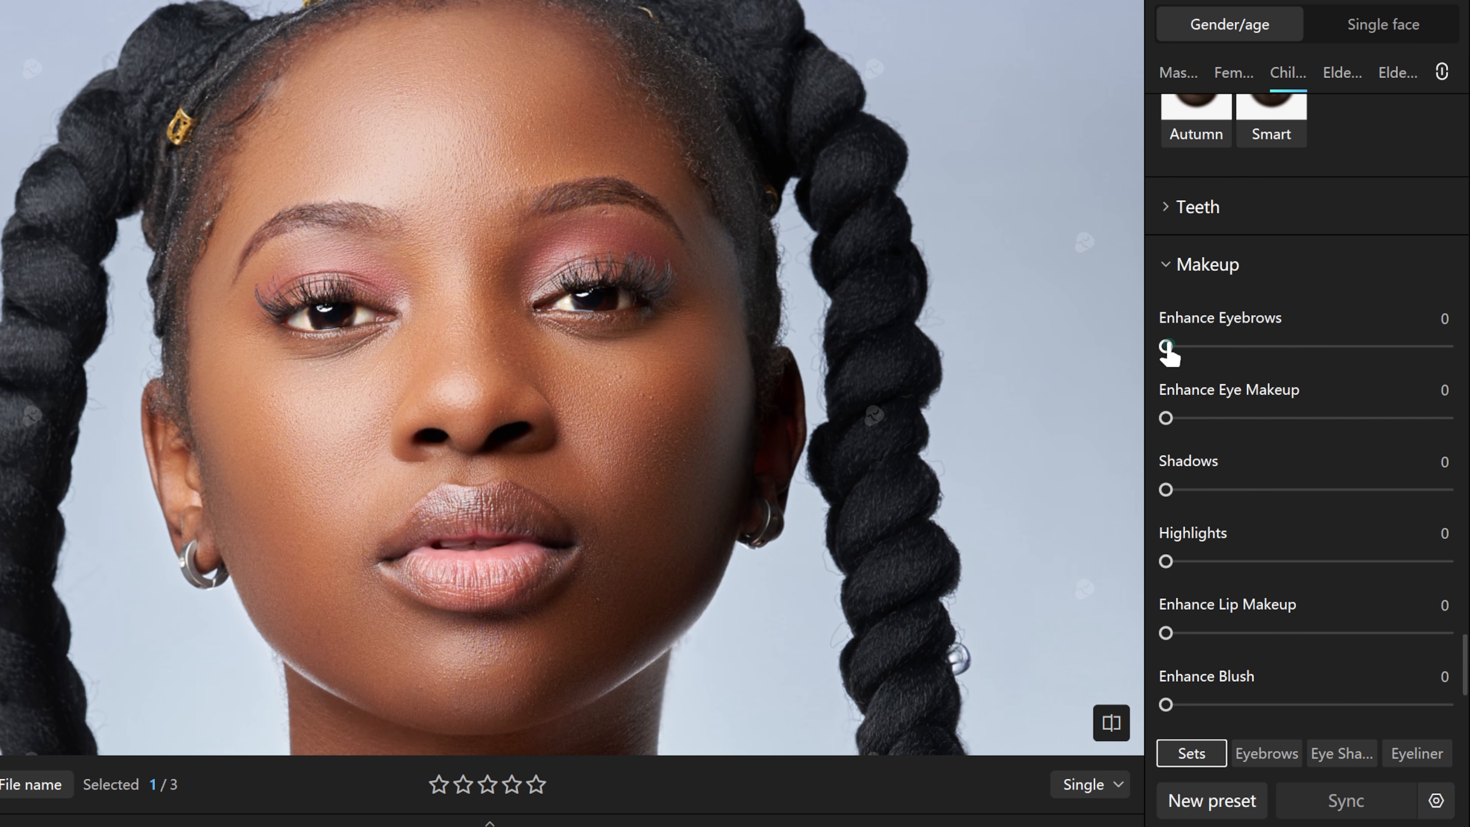
left_click_drag(1166, 347, 1450, 346)
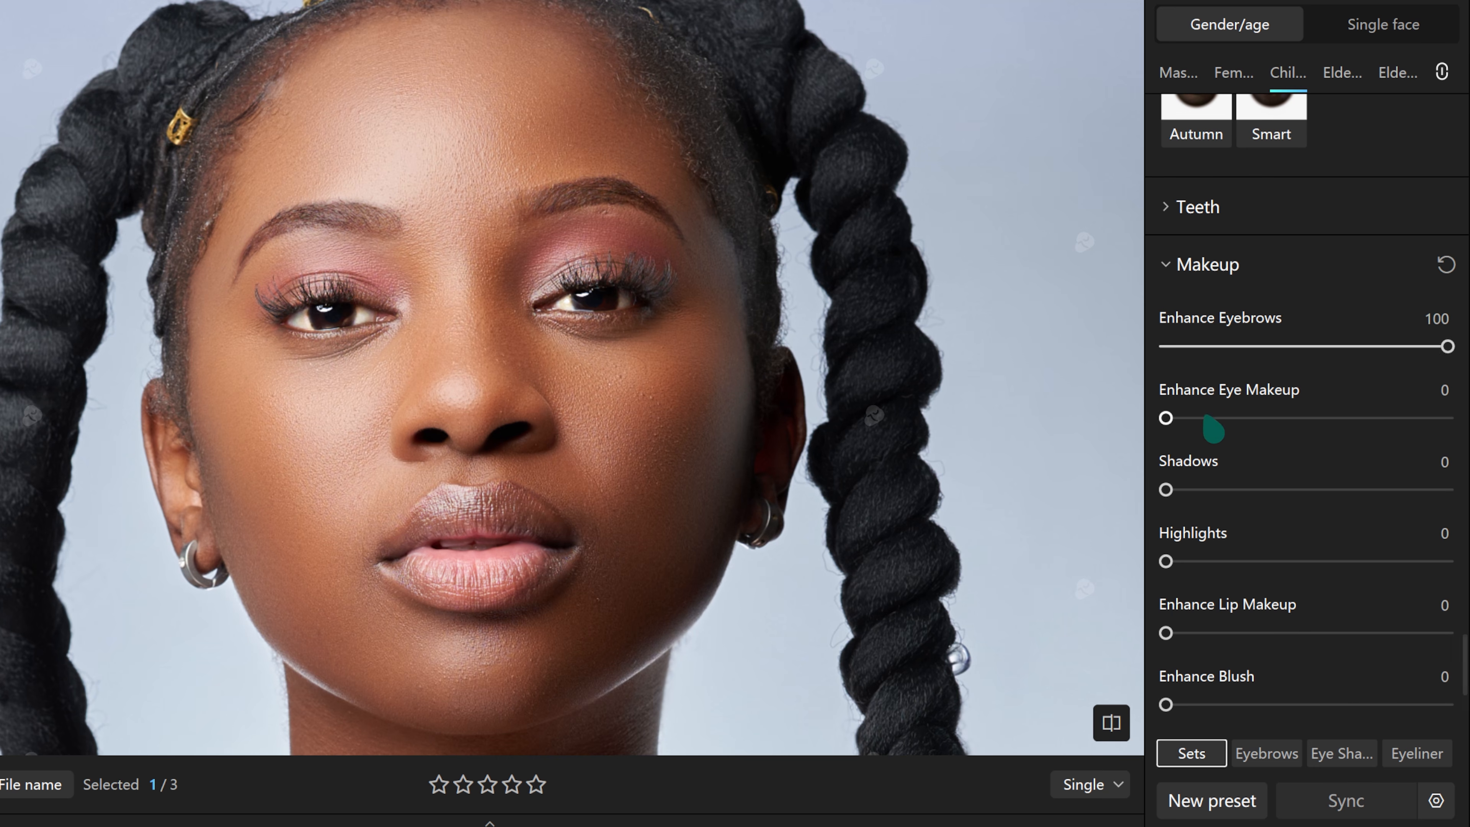
- Set Enhance Eye Makeup to 100 and the makeup Shadows and Highlights to 10 each
left_click_drag(1166, 418, 1450, 418)
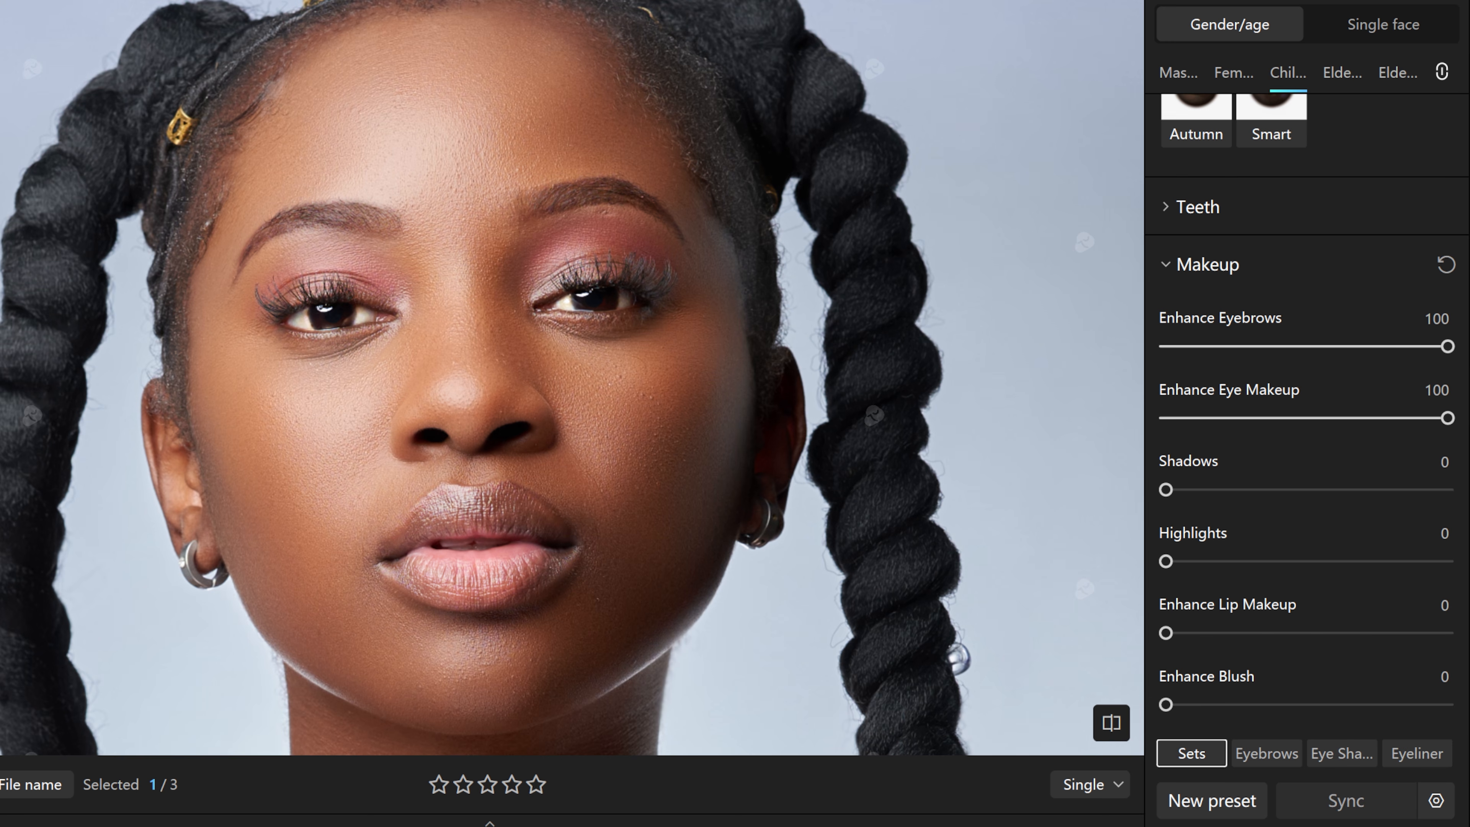
left_click_drag(1168, 490, 1449, 490)
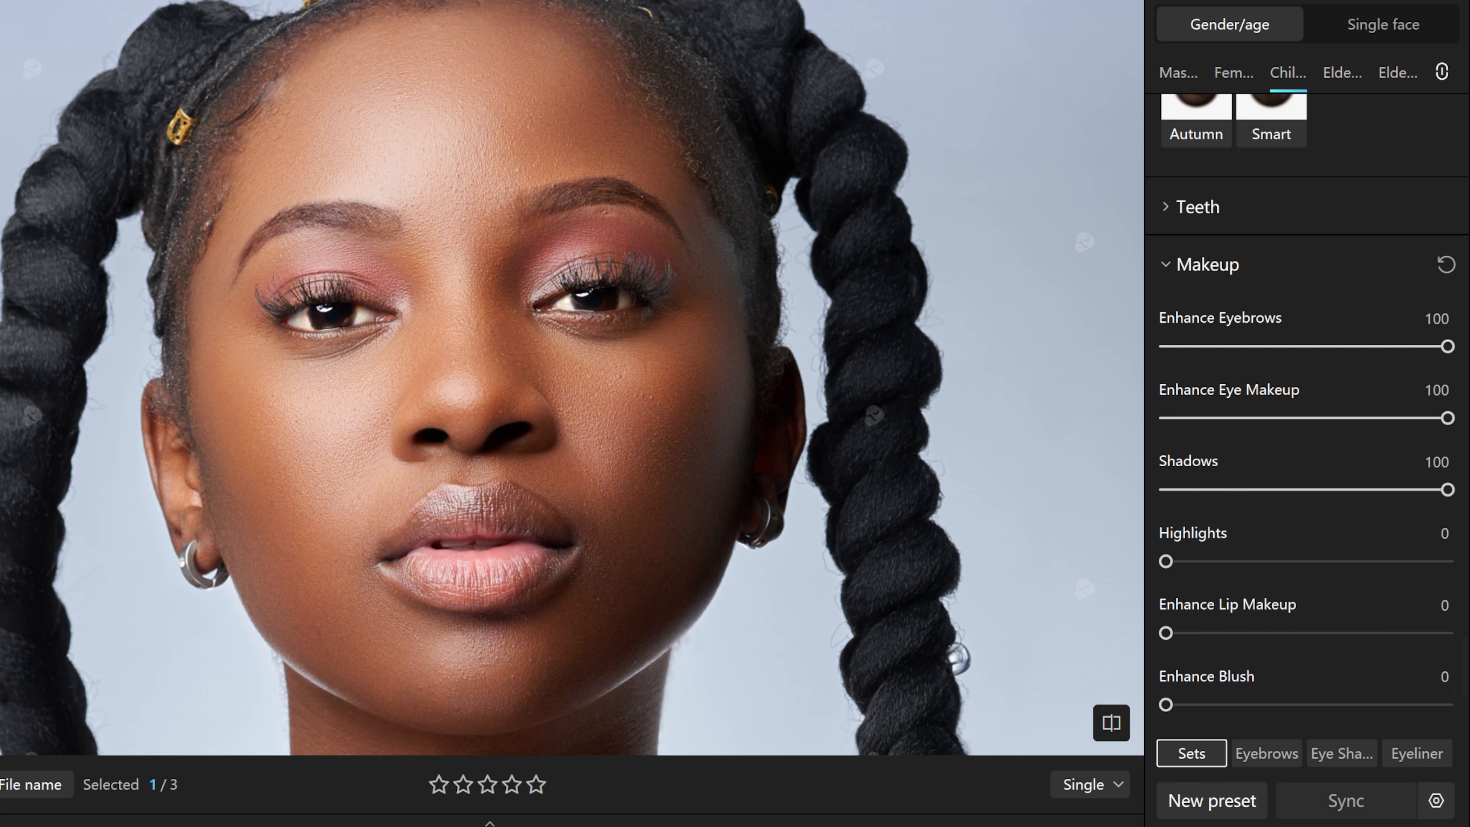
left_click_drag(1447, 491, 1191, 491)
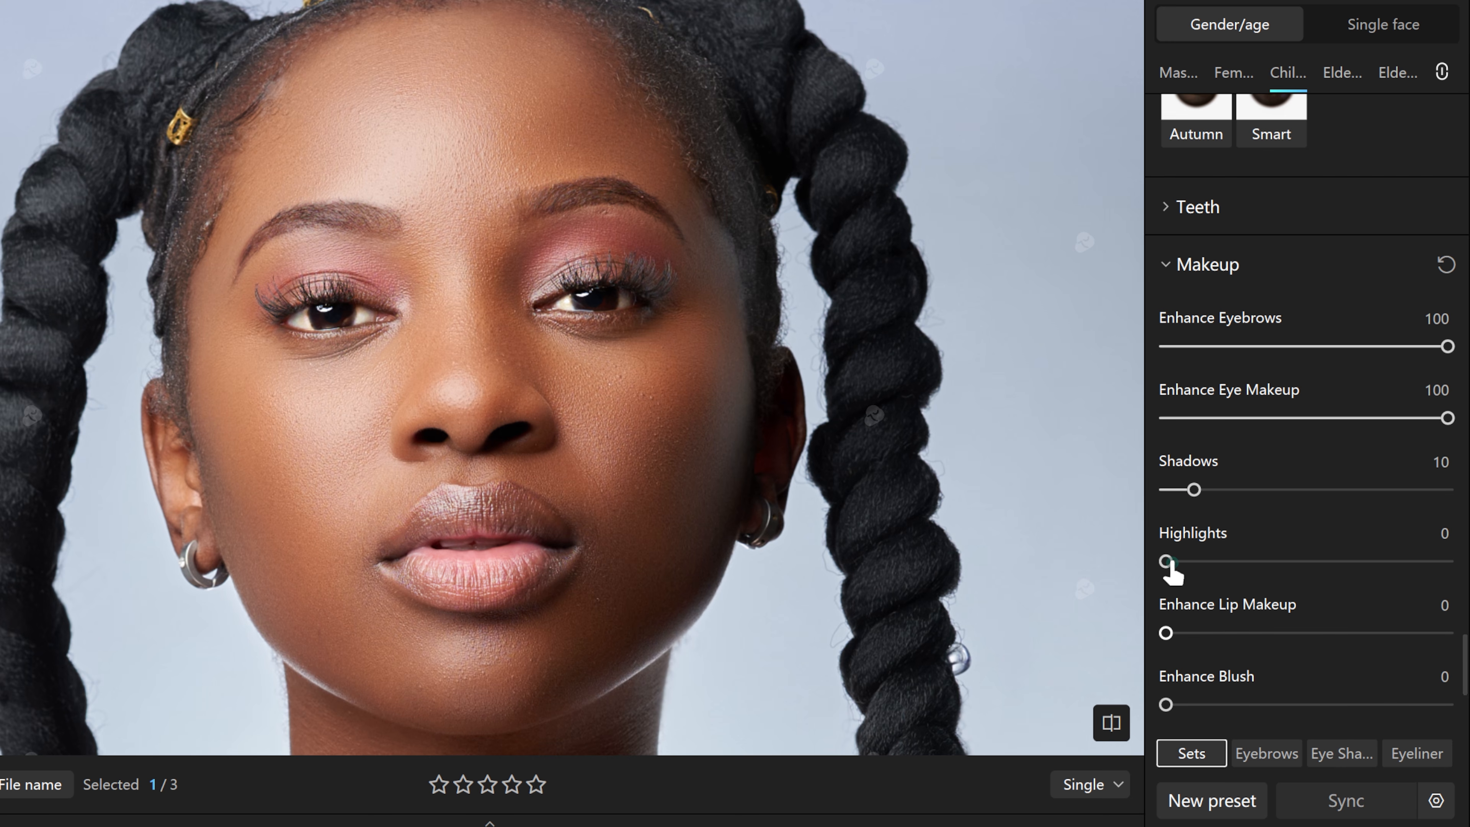
mouse_move(1168, 563)
left_mouse_down()
mouse_move(1447, 561)
mouse_move(1193, 562)
left_mouse_up()
- Set Enhance Lip Makeup and Enhance Blush to 100, and view the whole portrait
left_click_drag(1166, 632, 1447, 633)
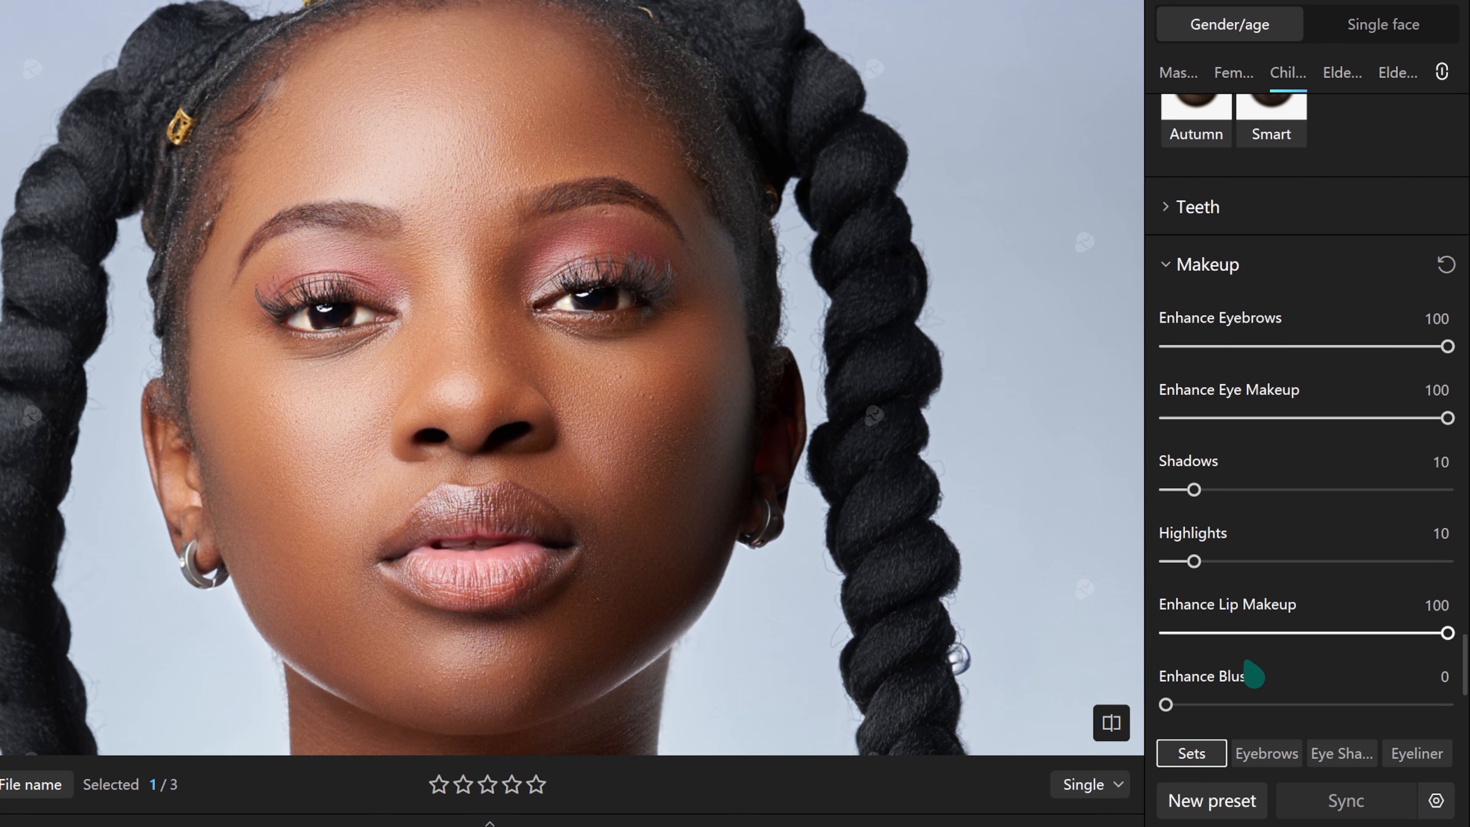
left_click_drag(1166, 704, 1458, 708)
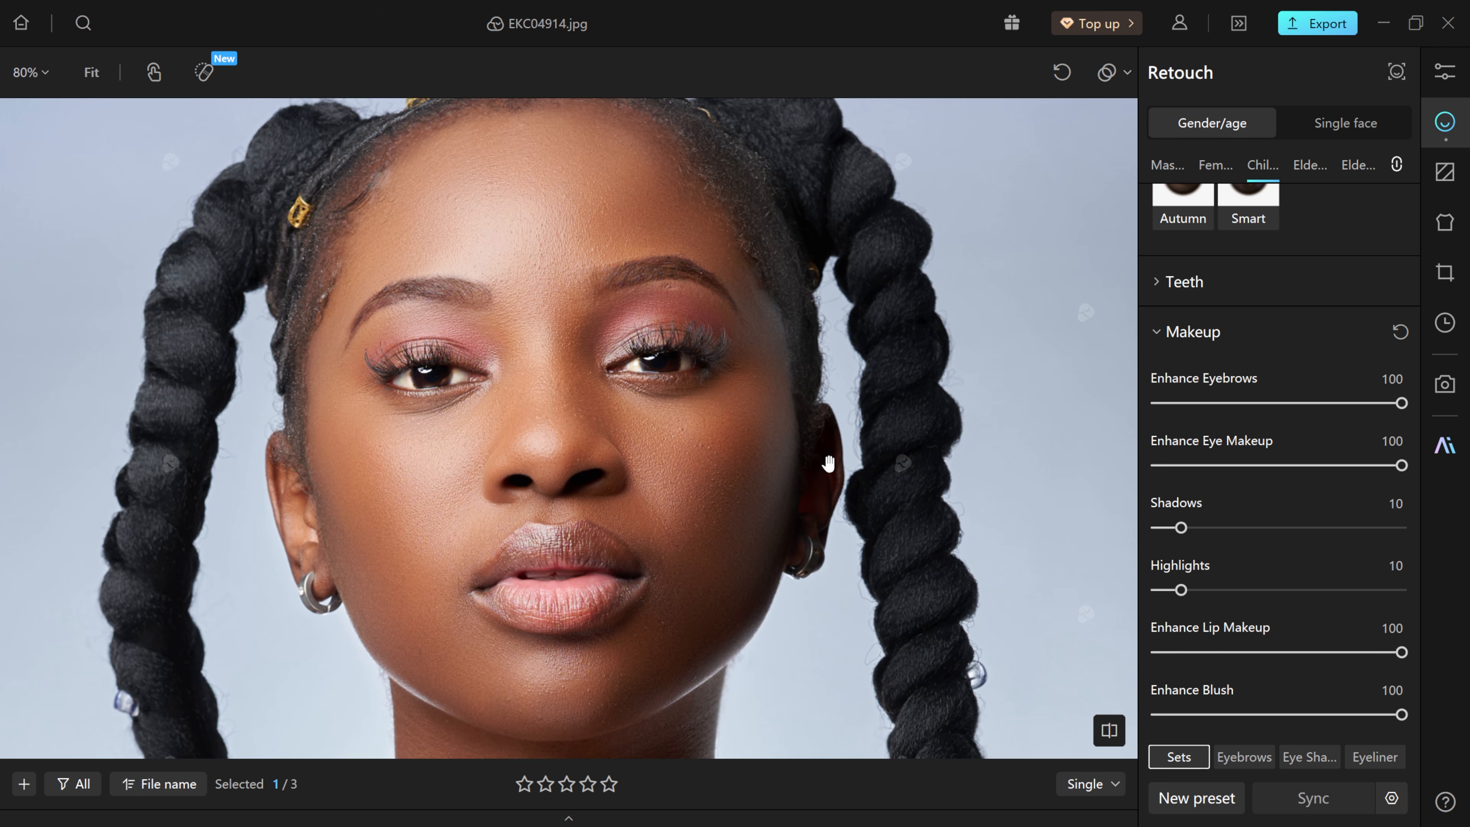
key("ctrl+0")
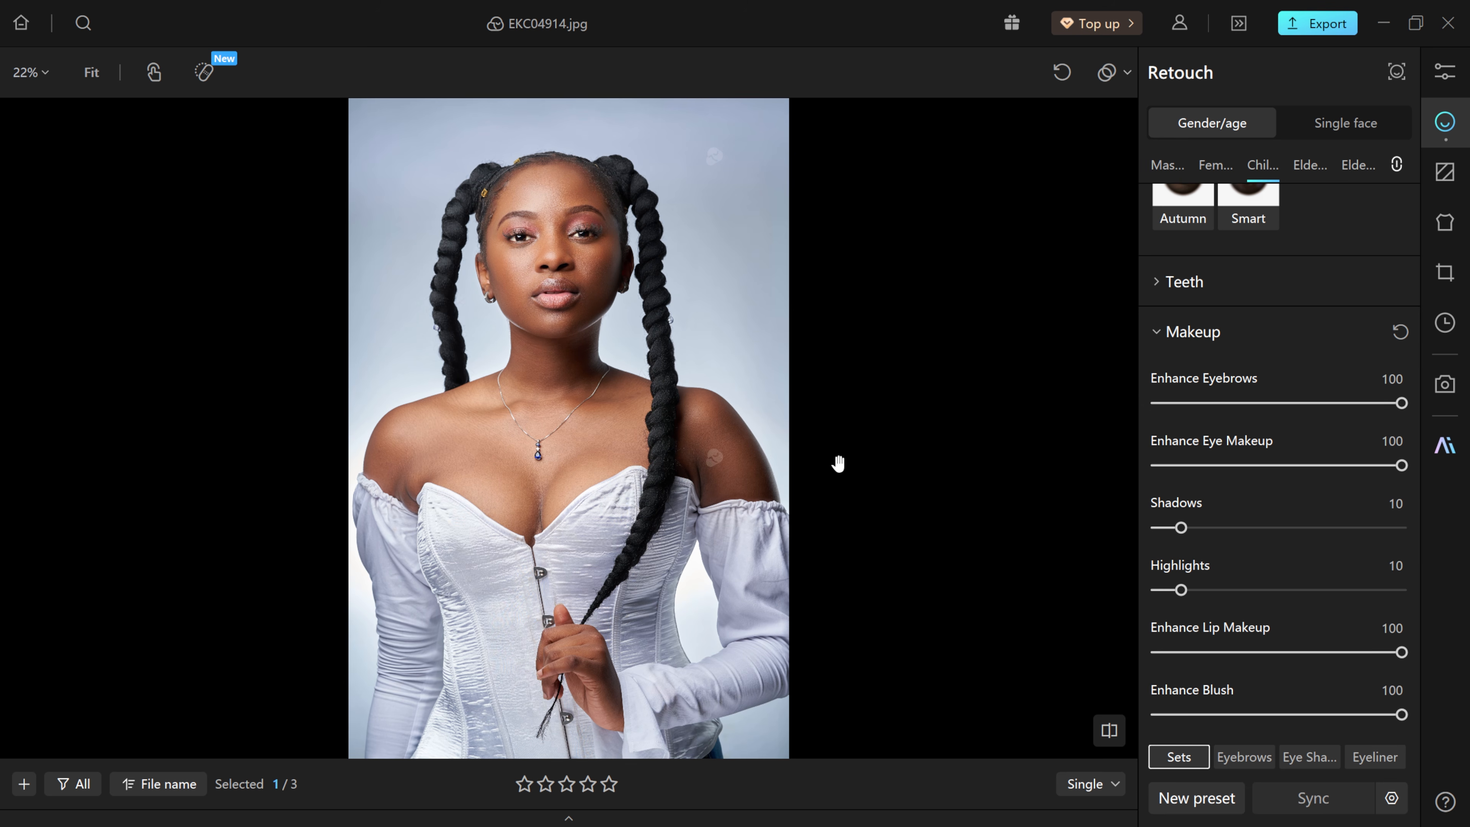
- Look through the makeup sets and the Body reshaping options
scroll(1314, 653, "down", 5)
scroll(1314, 653, "down", 6)
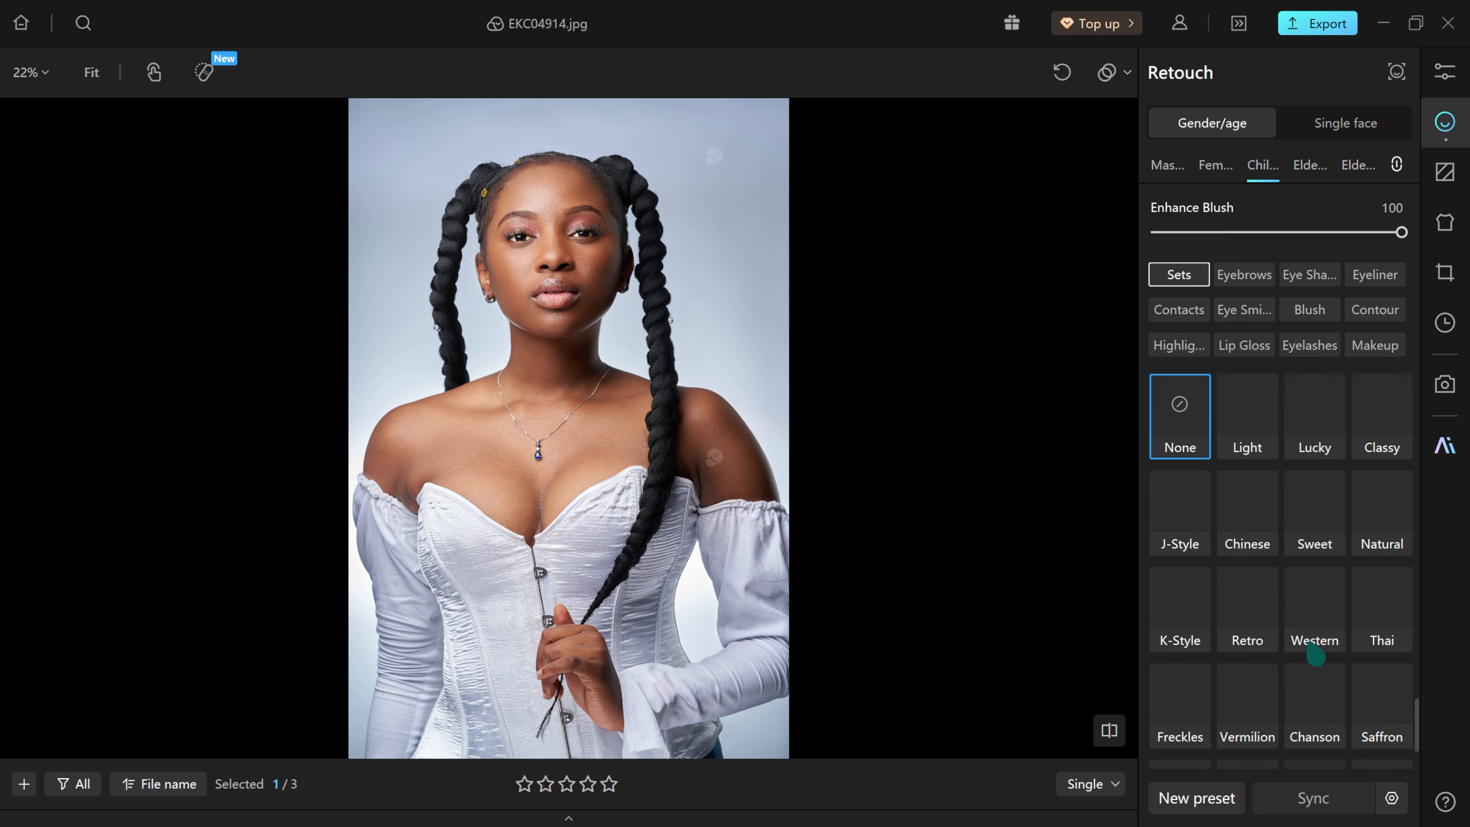
left_click(1159, 746)
scroll(1320, 637, "down", 10)
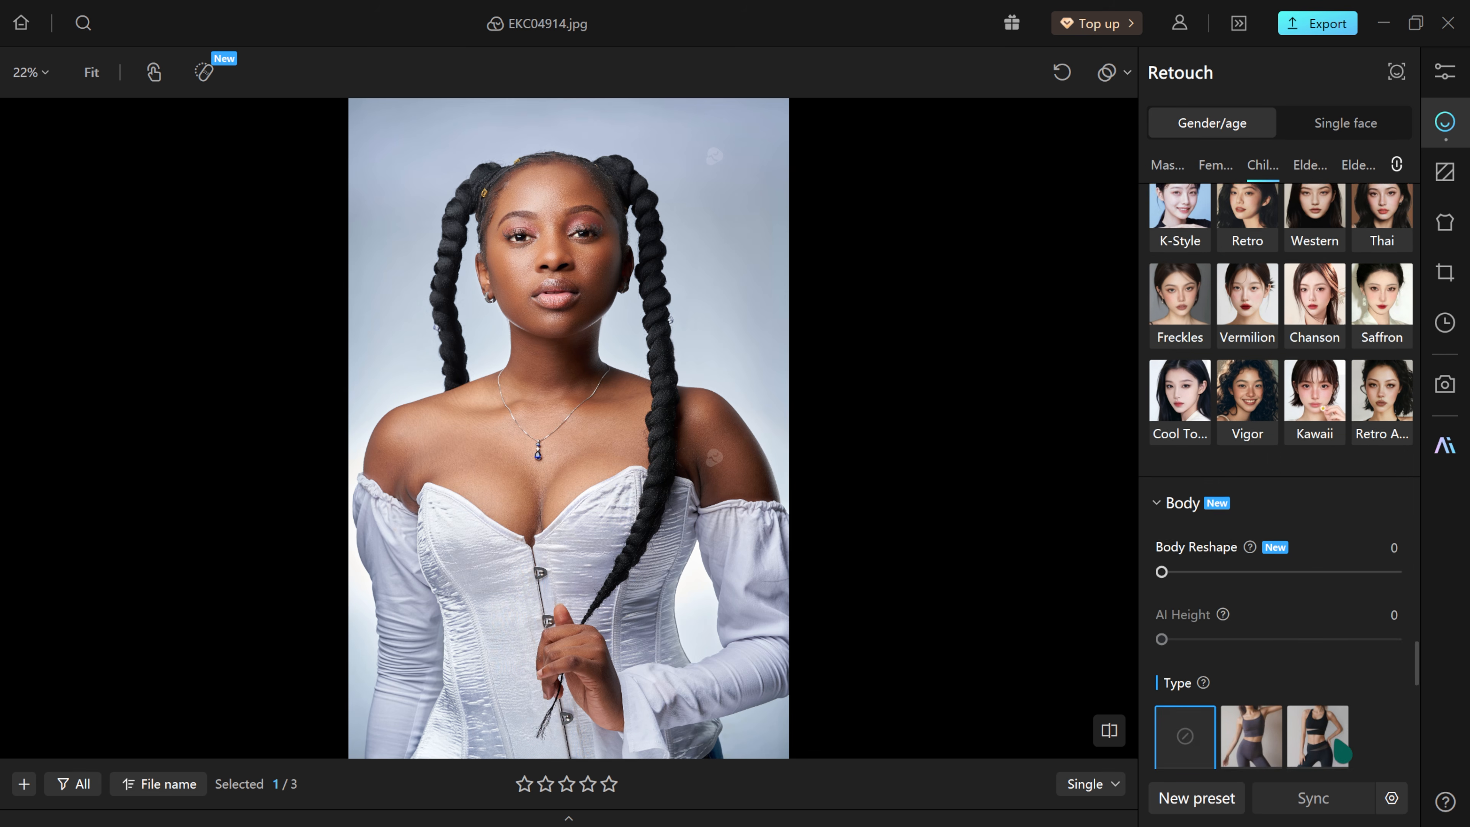
scroll(1224, 585, "down", 10)
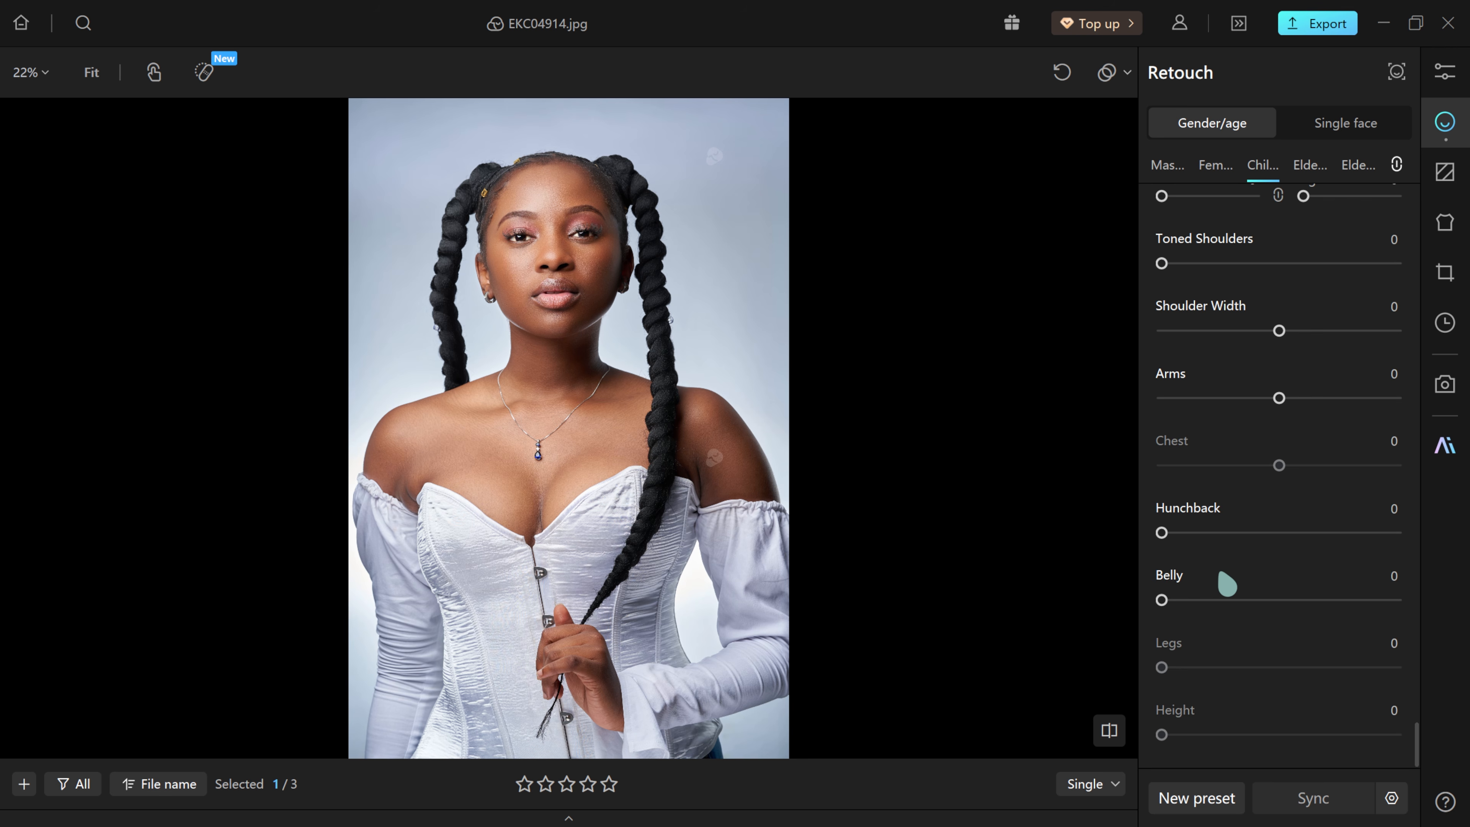
scroll(557, 283, "up", 1)
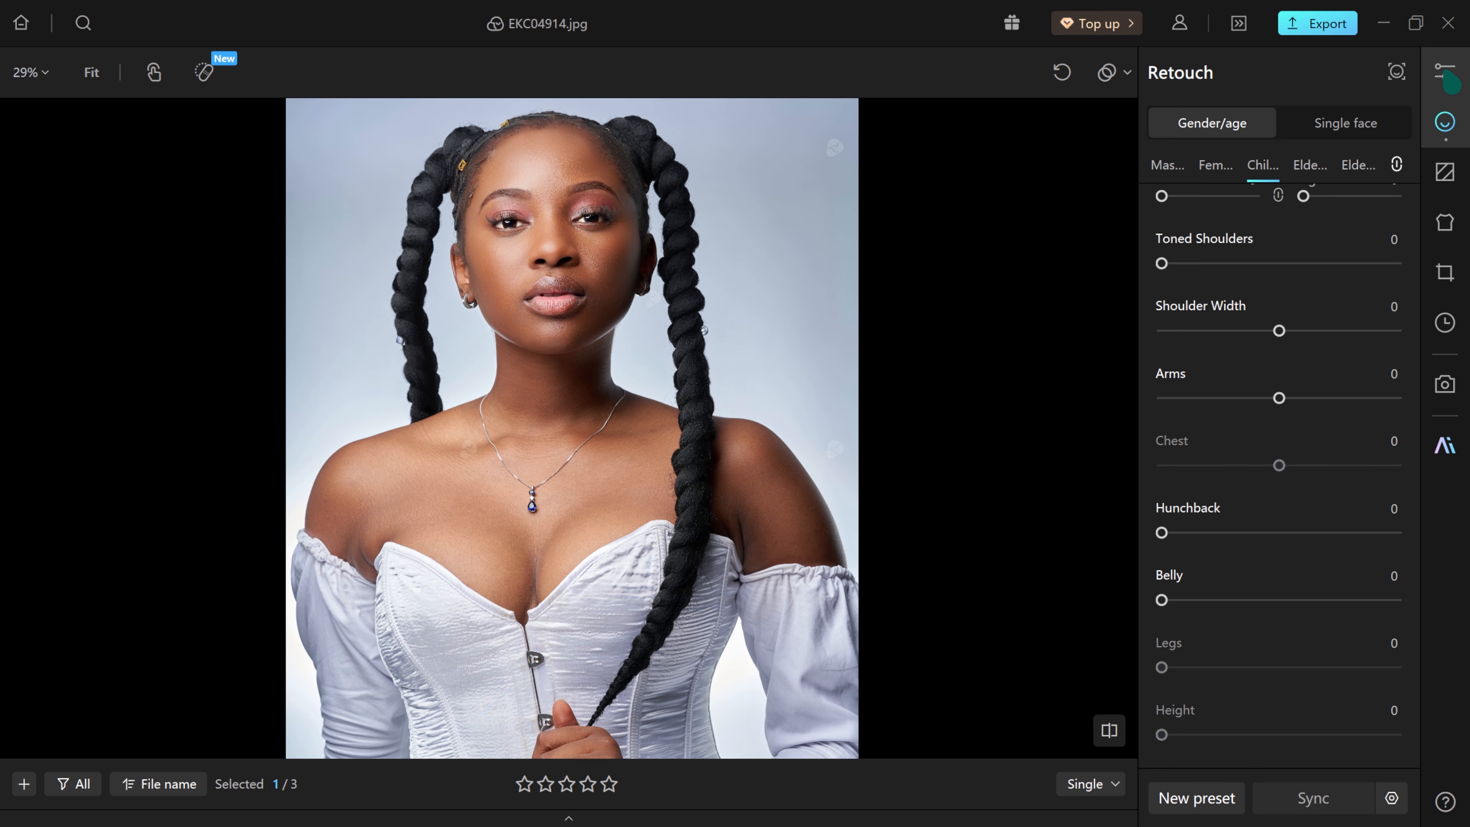
- Open Color Adjustment, dismiss the Mask box and browse the recommended AI Color Transfer samples
left_click(1450, 81)
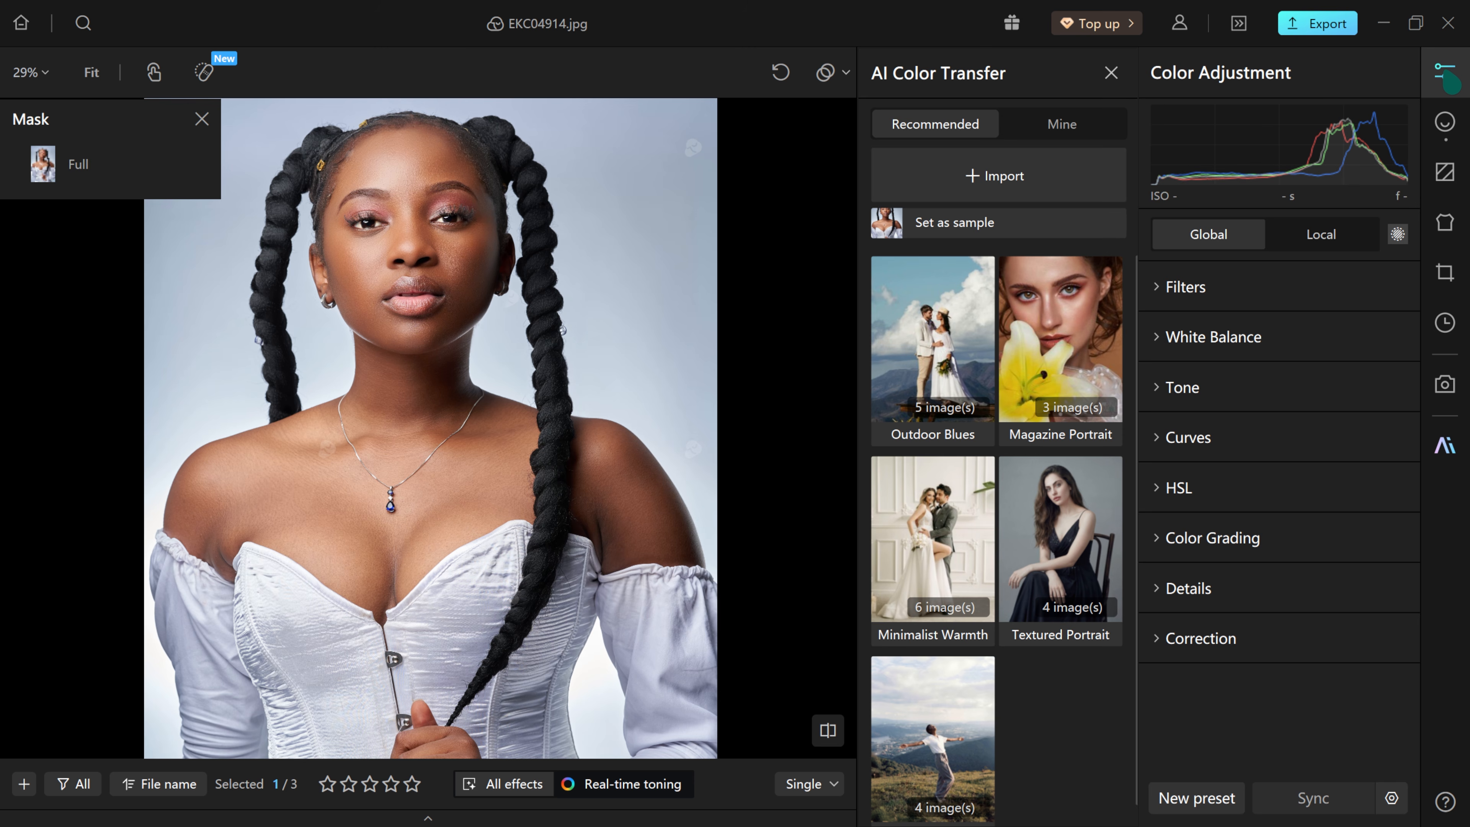
left_click(201, 120)
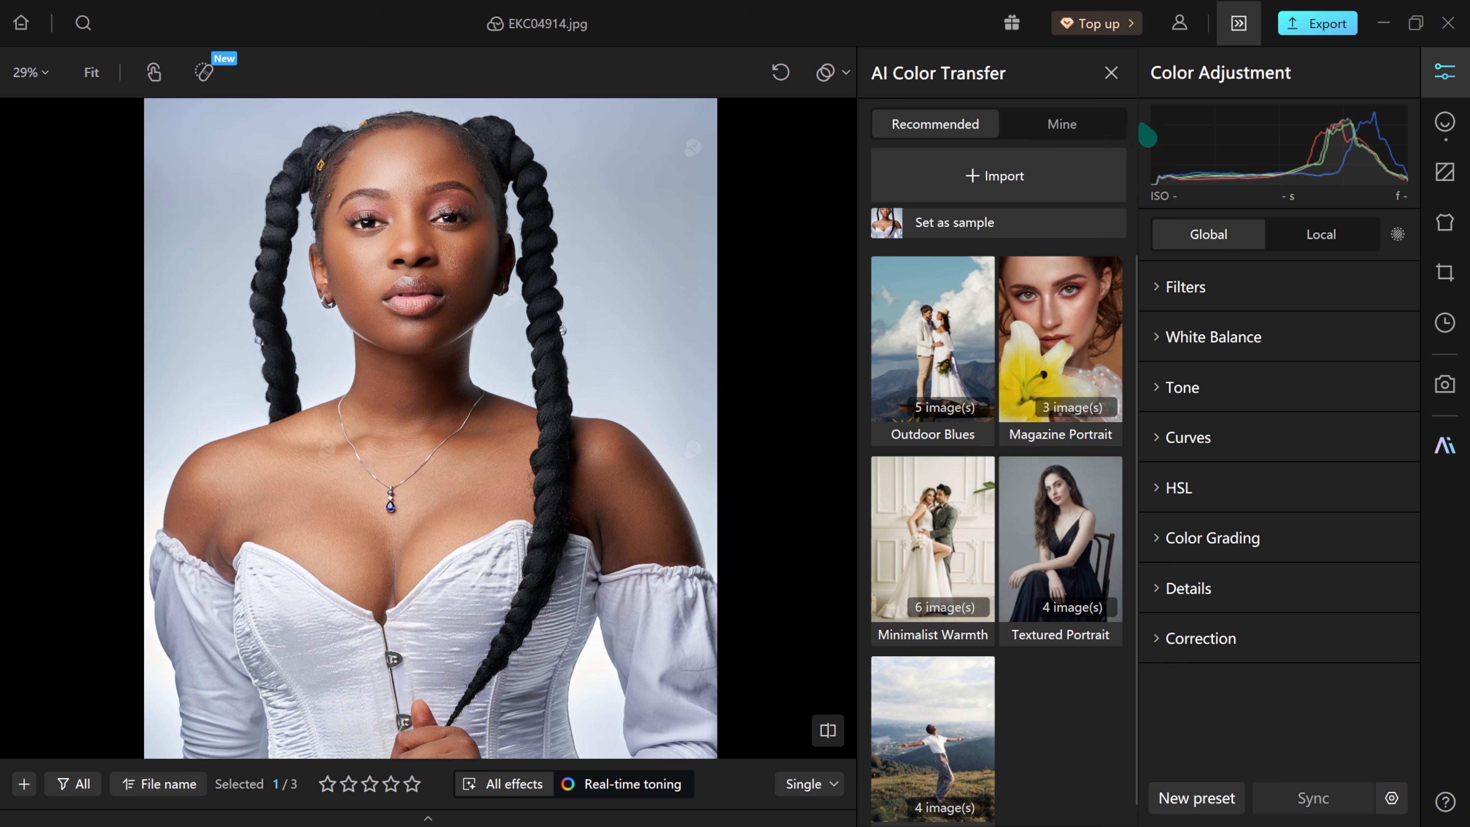
left_click(1010, 334)
left_click(945, 637)
left_click(932, 359)
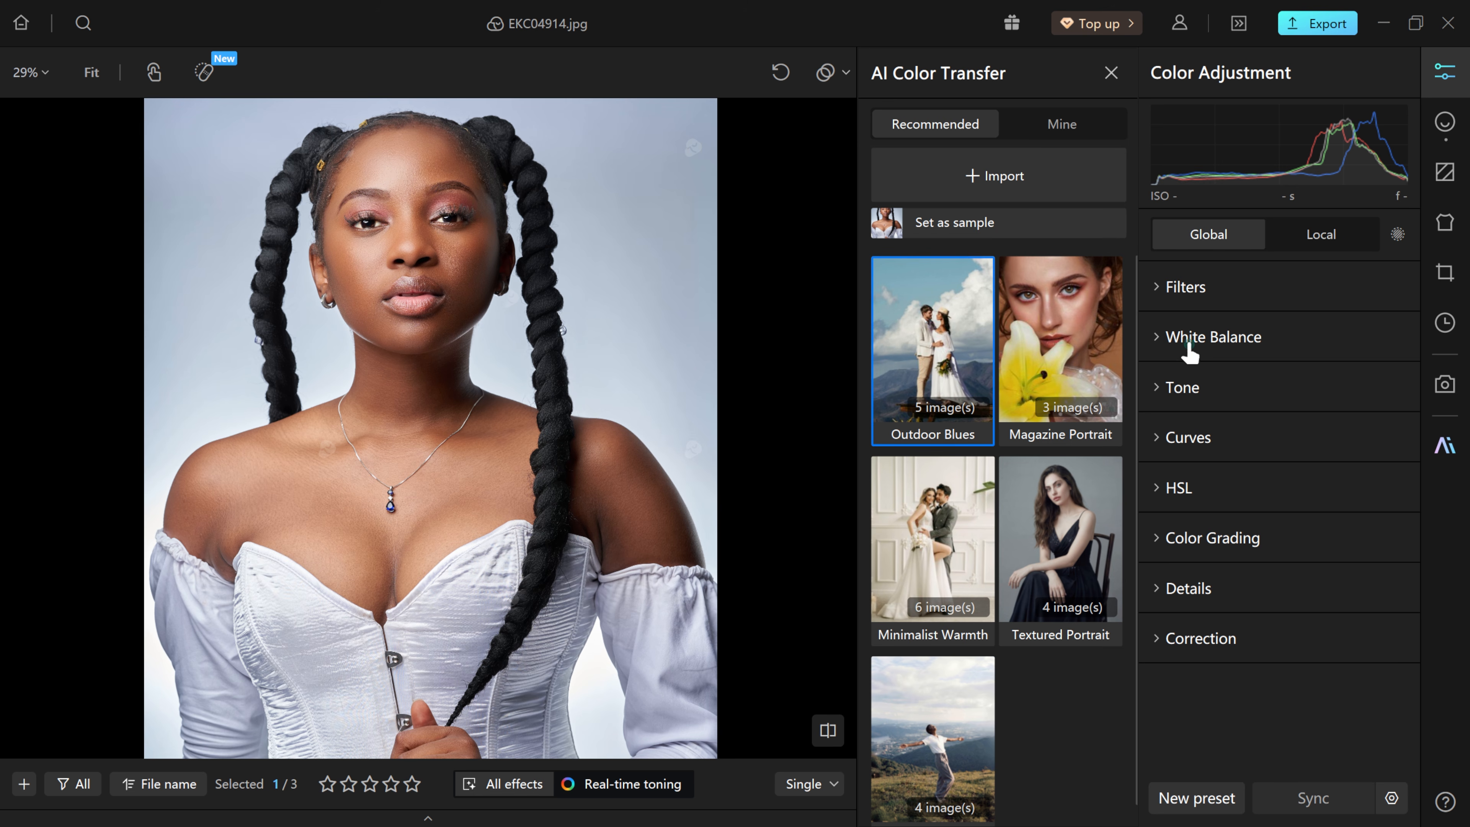
- Add two control points to the white tone curve, placing the upper one near 140, 142, and close AI Color Transfer
left_click(1160, 440)
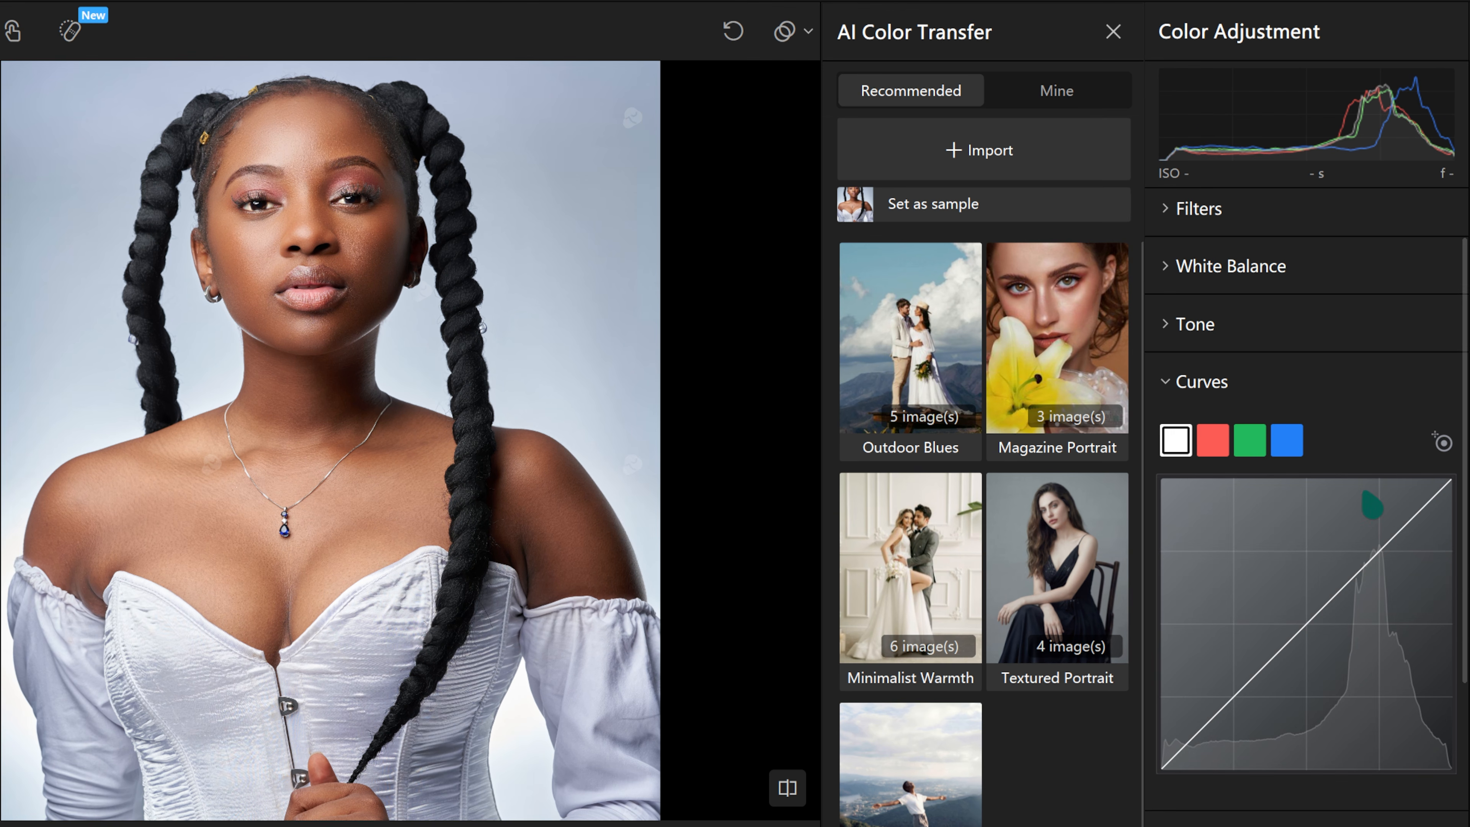
left_click(1232, 700)
mouse_move(1338, 599)
left_mouse_down()
mouse_move(1334, 584)
mouse_move(1324, 609)
left_mouse_up()
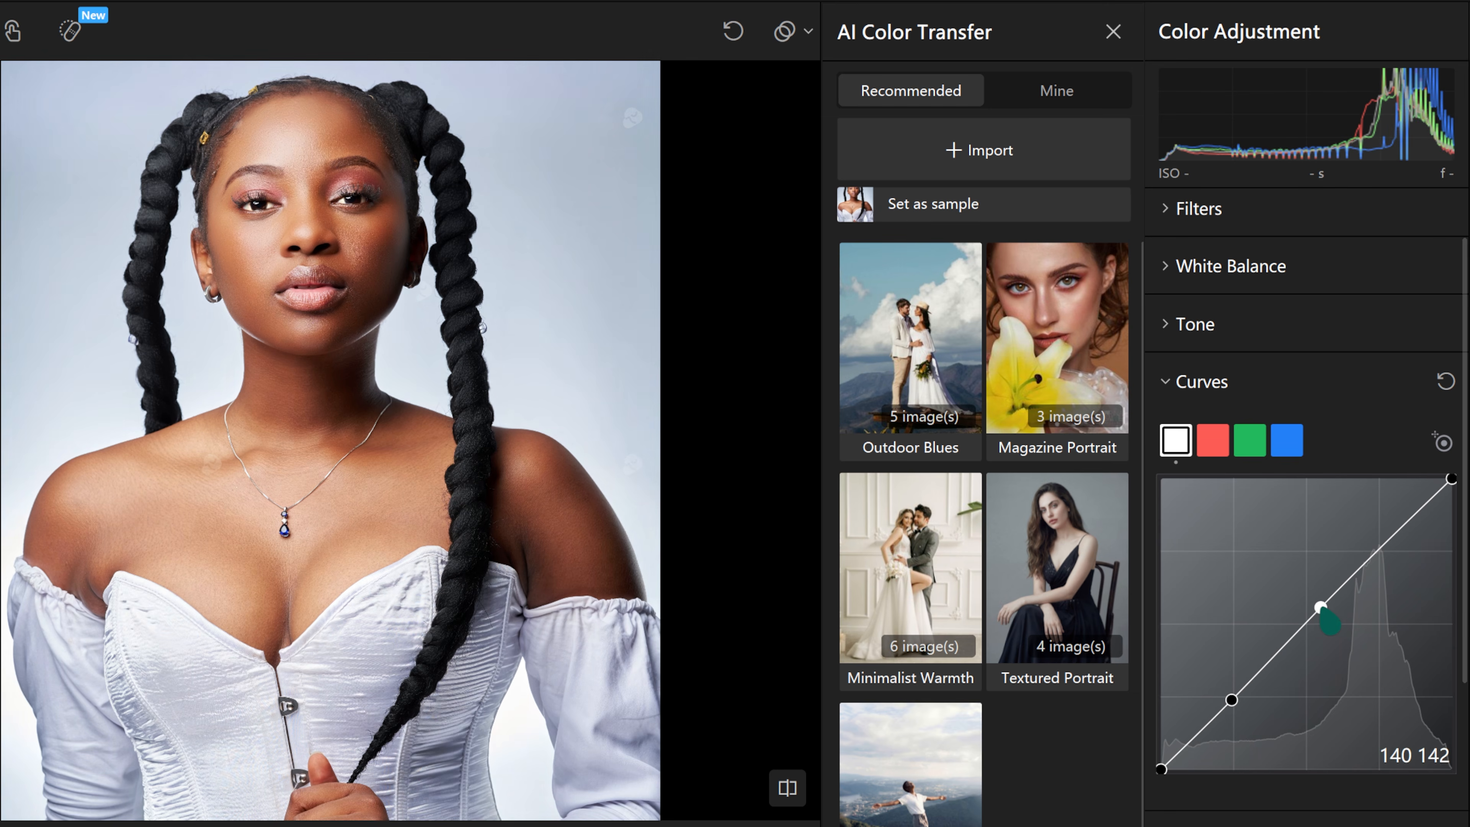
left_click_drag(570, 365, 577, 337)
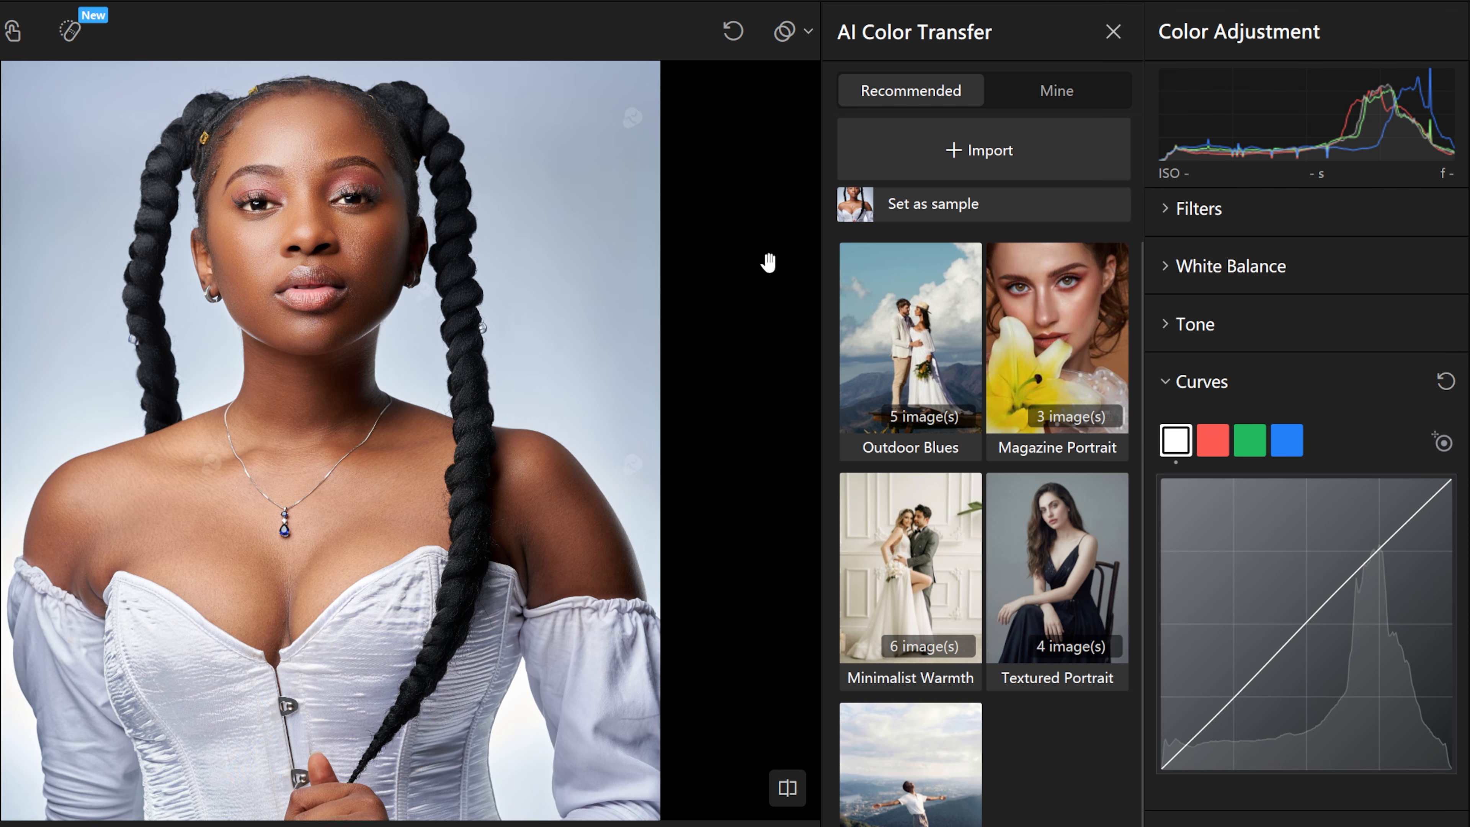
left_click(1113, 32)
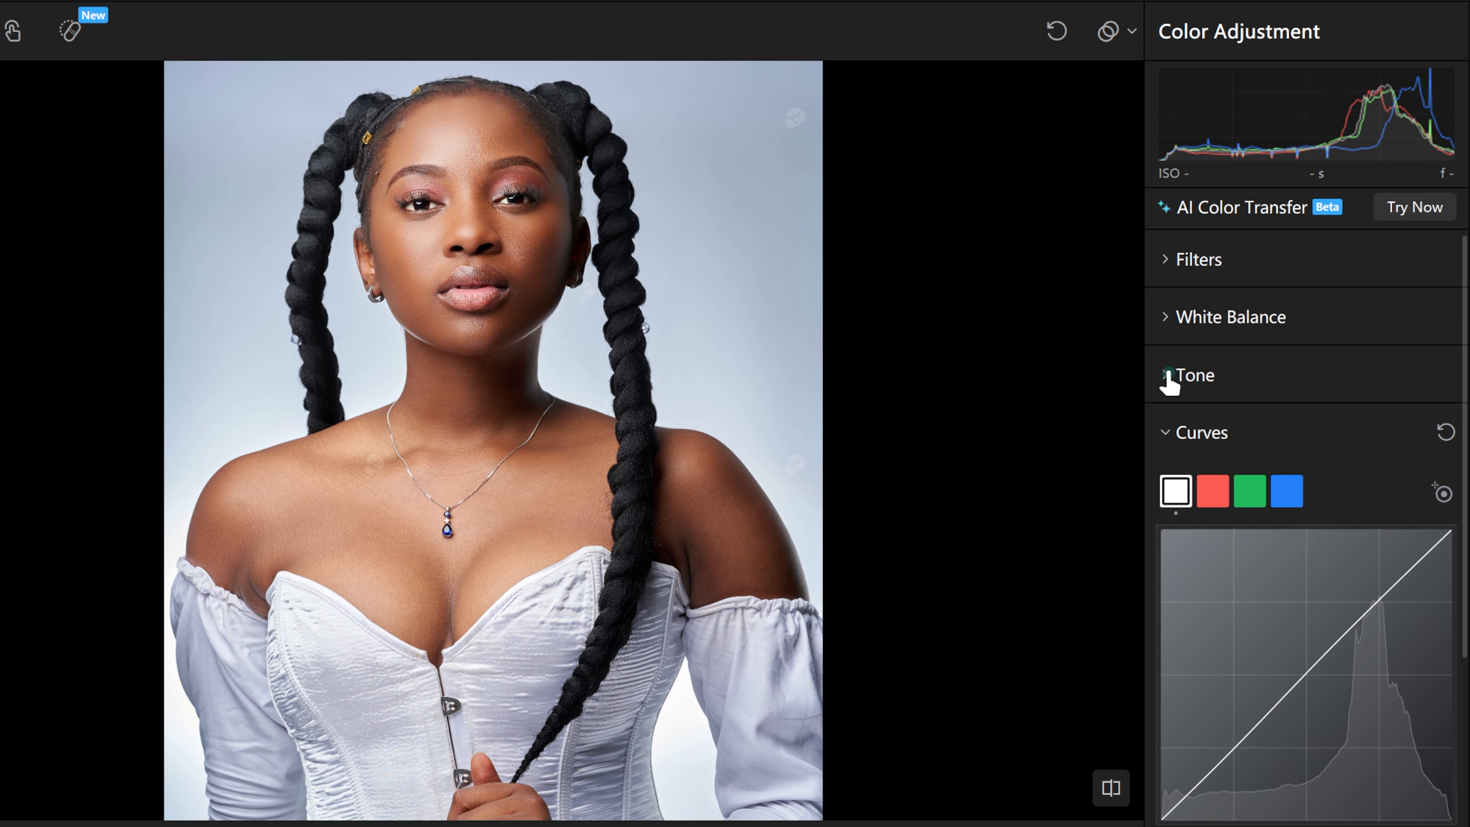
- Set the Tone Vibrance to 20 and view the whole portrait
left_click(1194, 377)
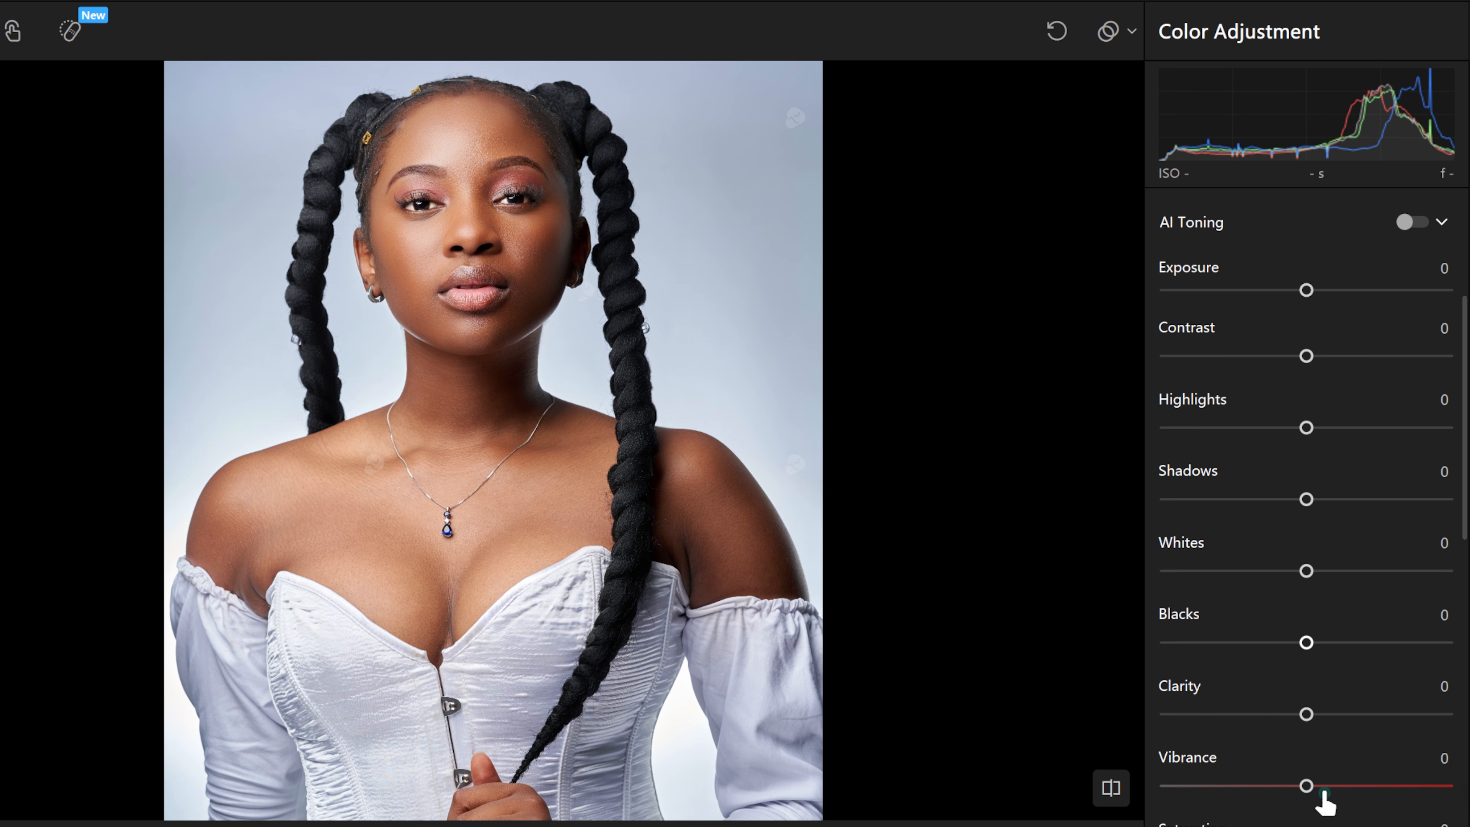
left_click_drag(1313, 787, 1335, 787)
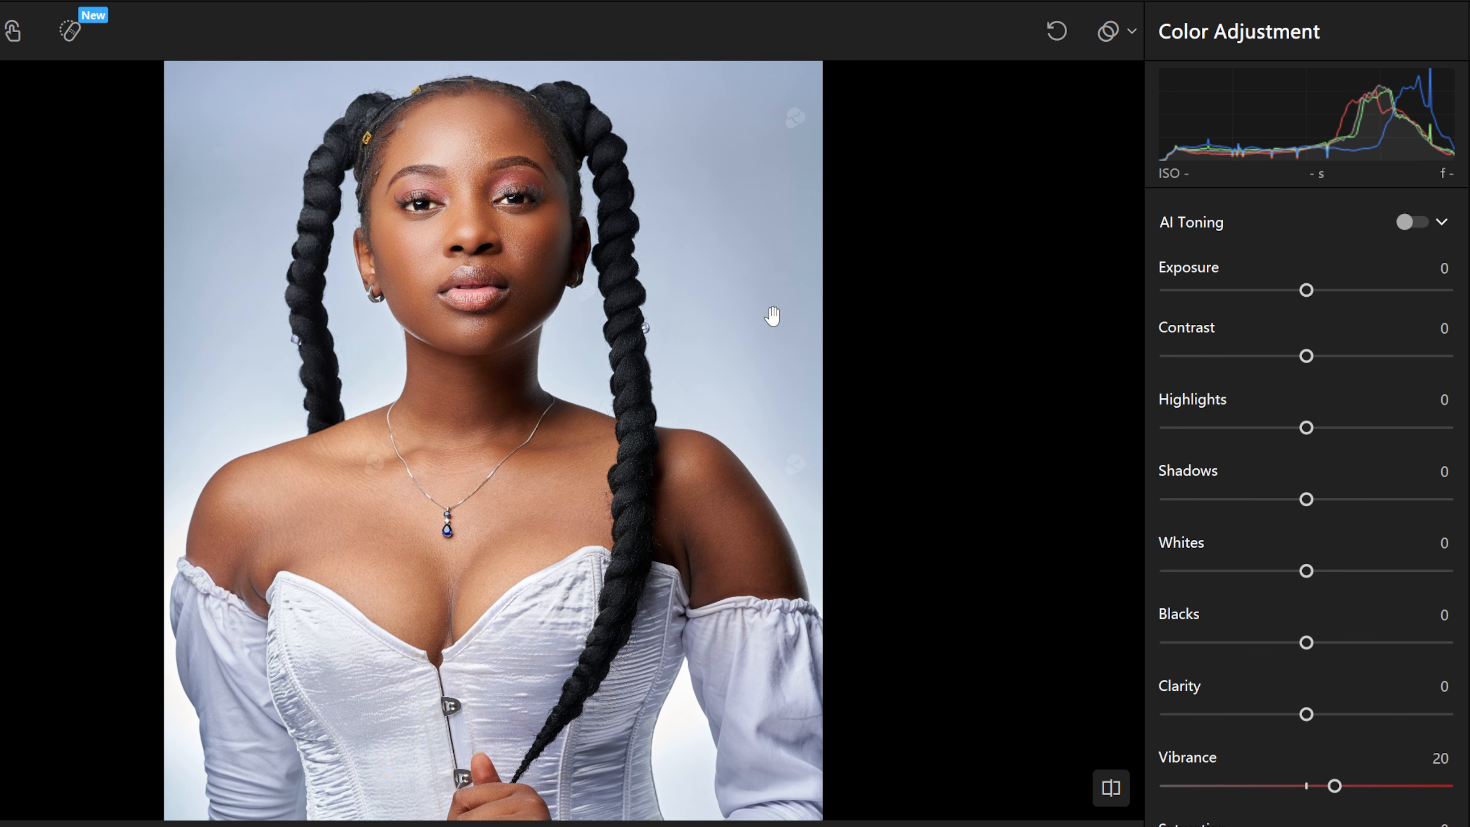
scroll(718, 319, "down", 2)
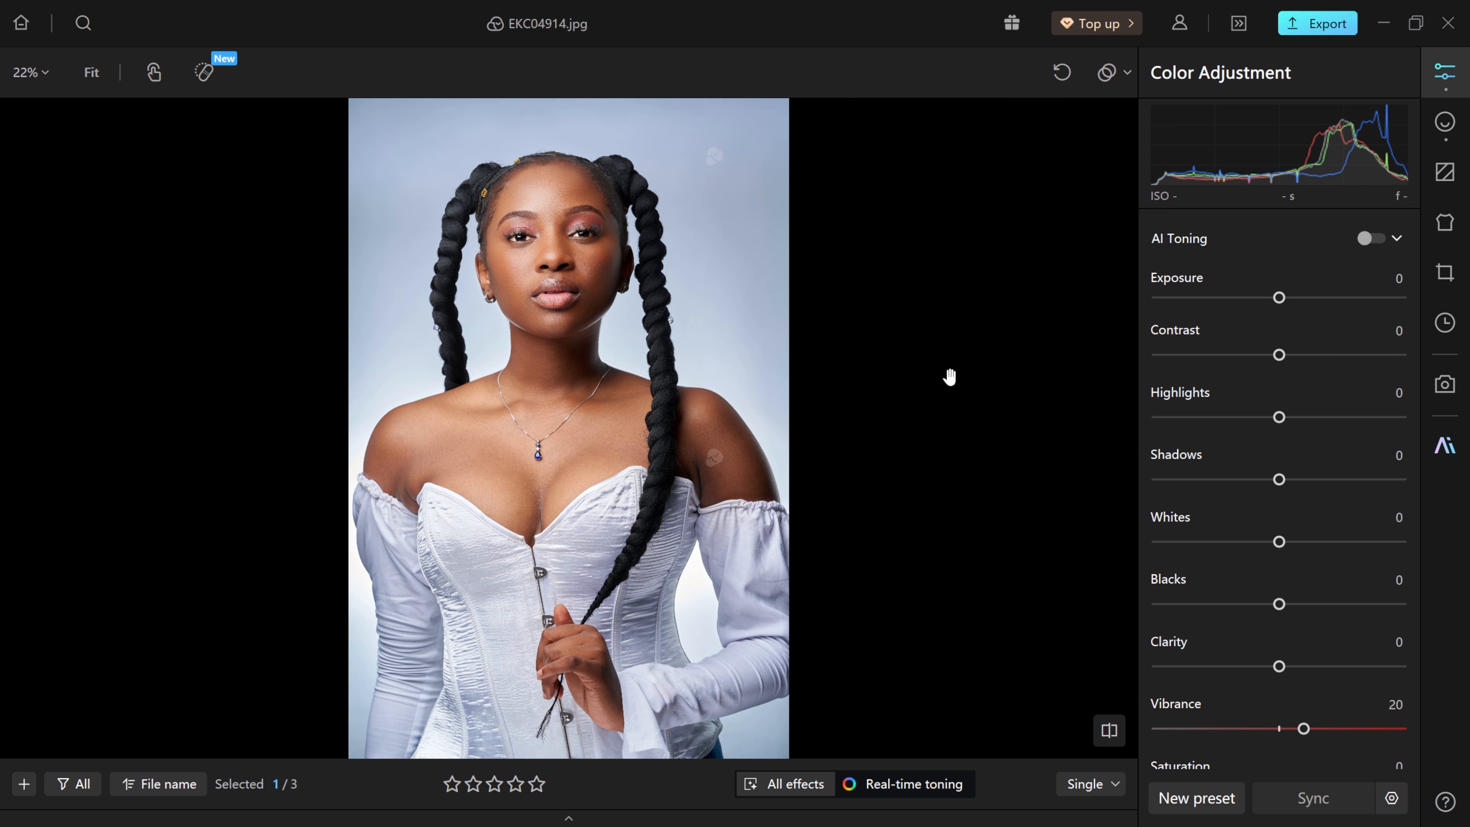
- Open the full collection of recommended AI Cutout backgrounds
left_click(1452, 173)
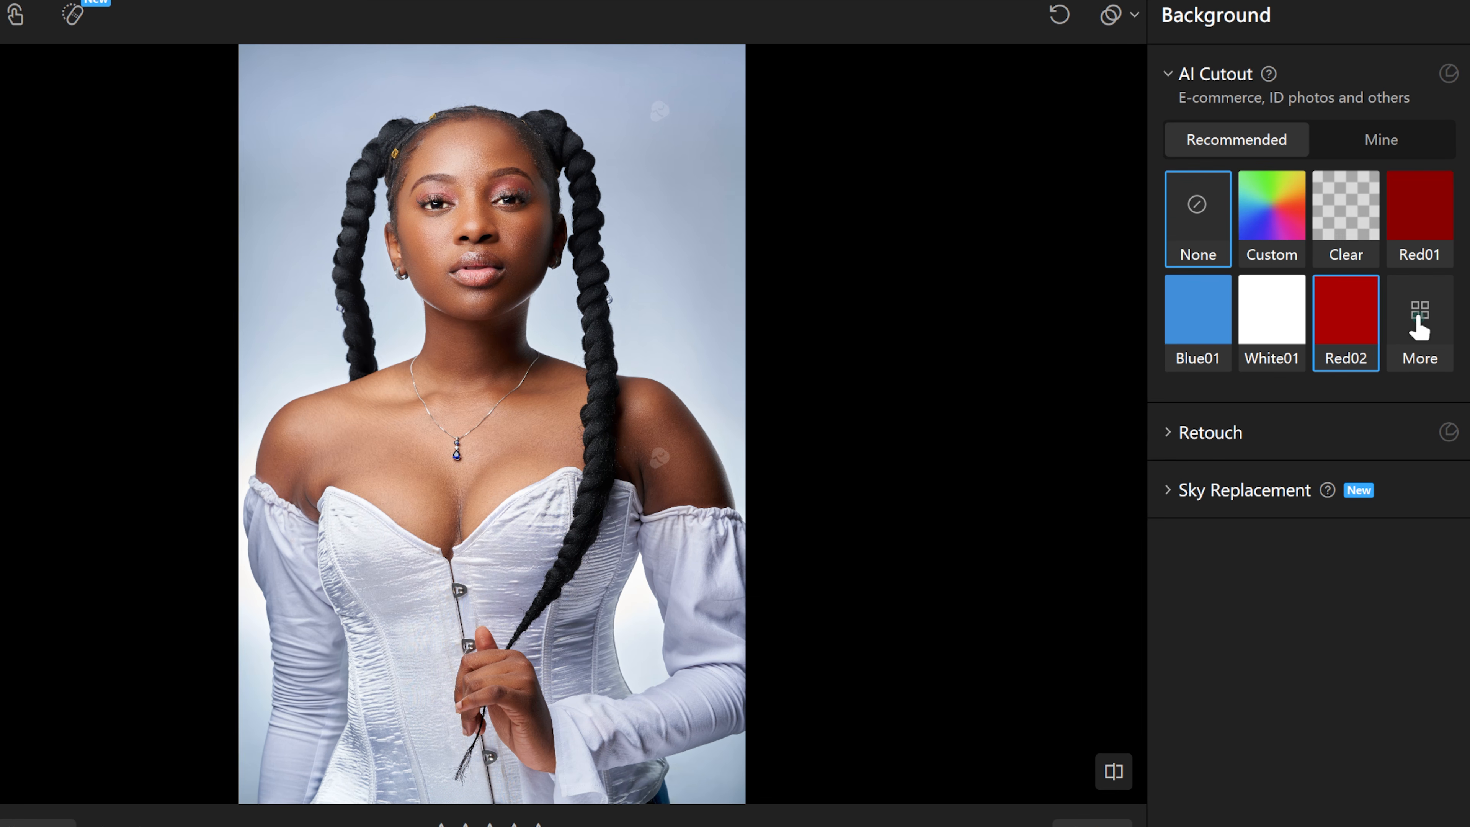
left_click(1372, 348)
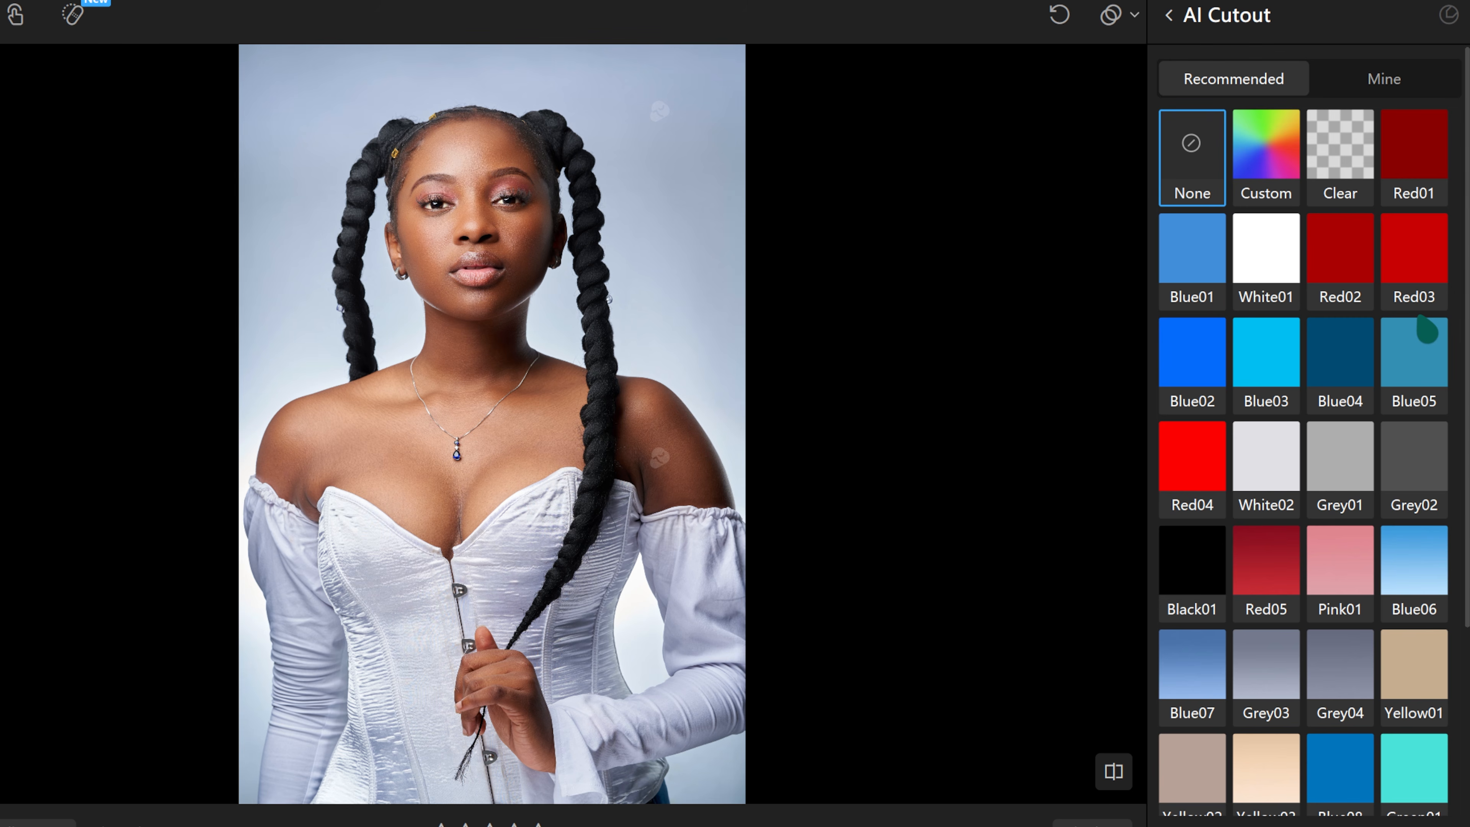
scroll(1303, 729, "down", 1)
scroll(1342, 391, "up", 1)
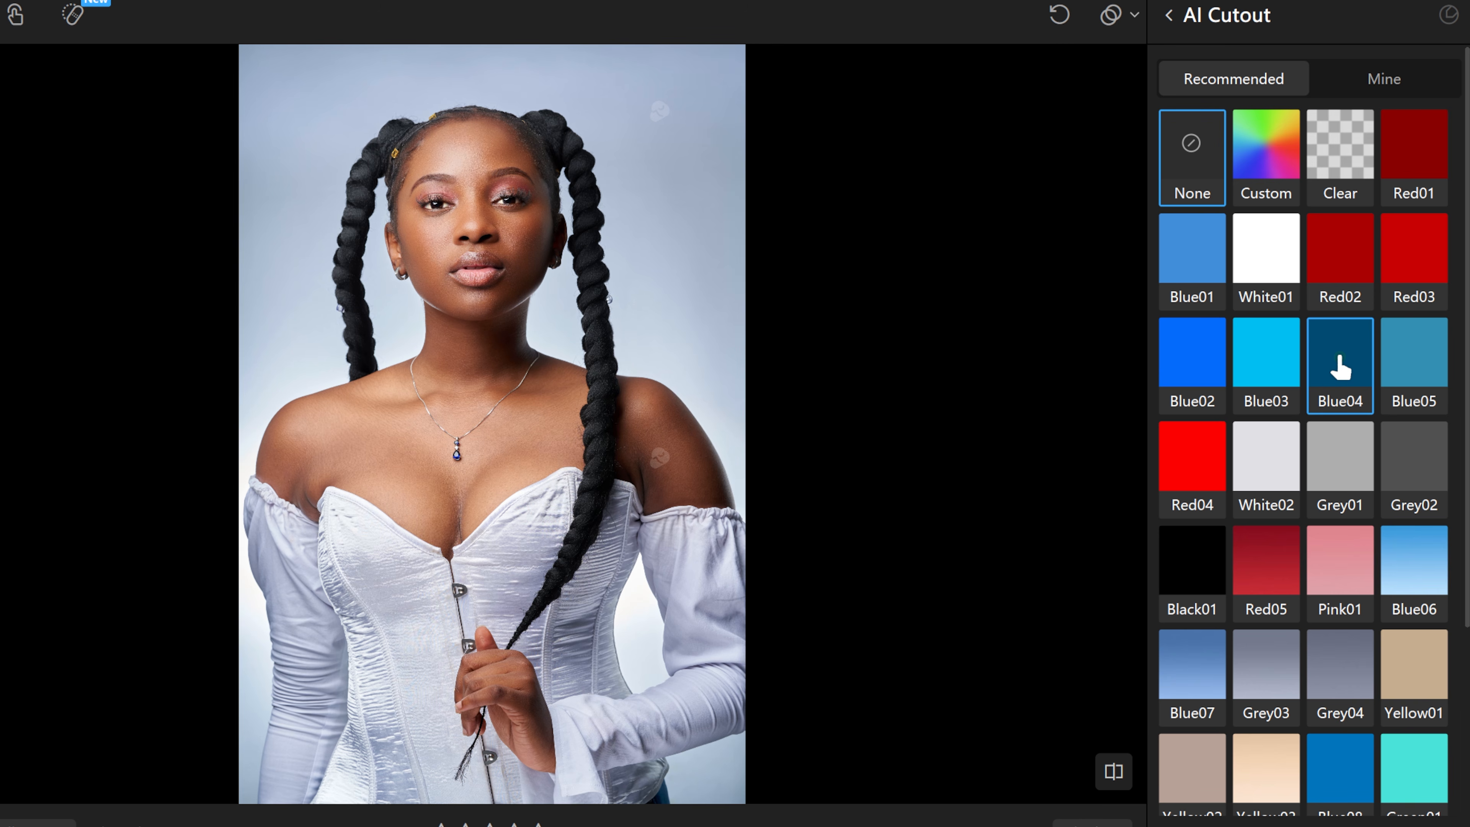
- Try the Blue04 and Black01 backgrounds behind the woman
left_click(1339, 369)
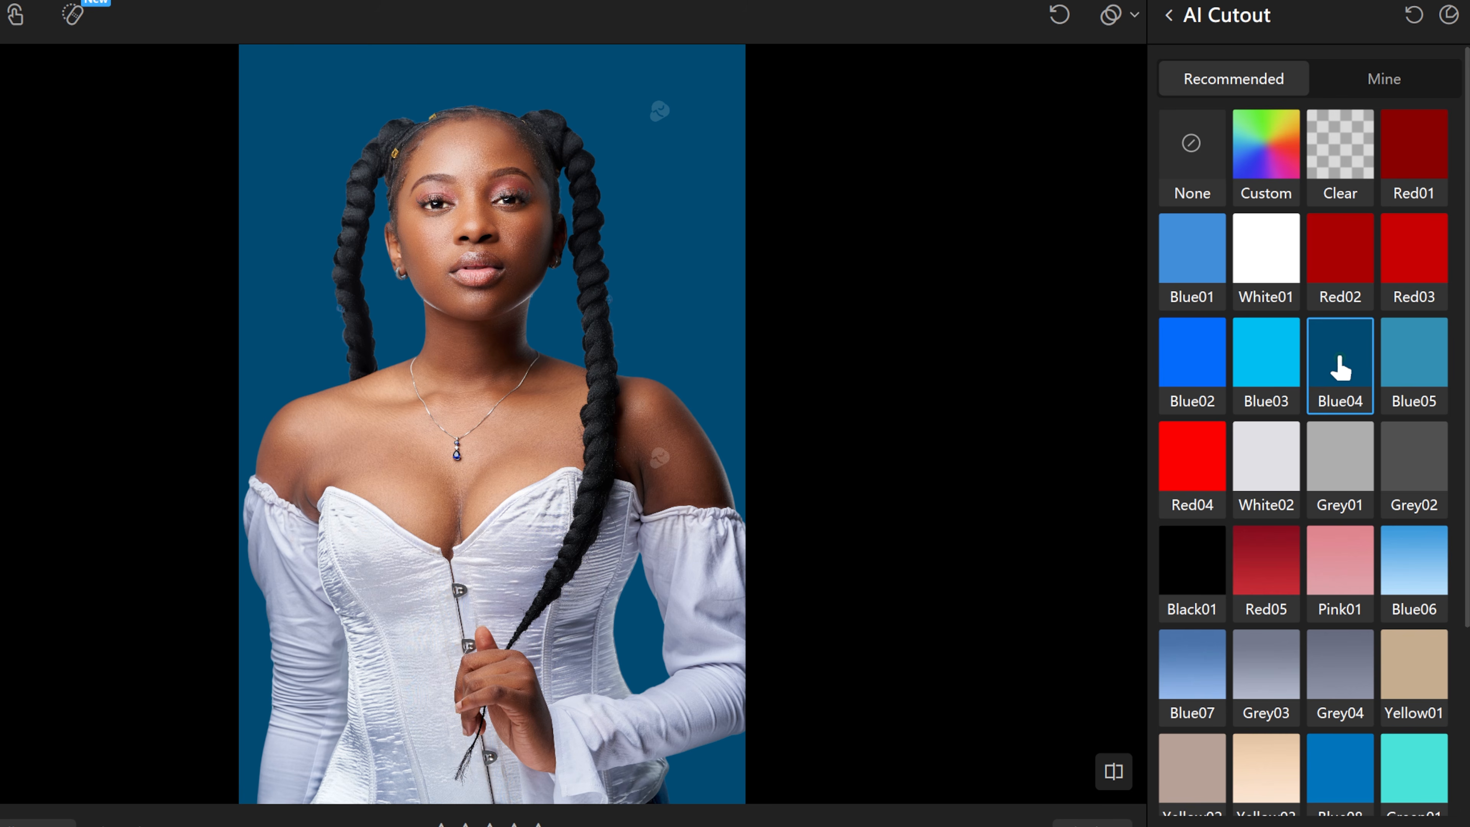
left_click(1197, 564)
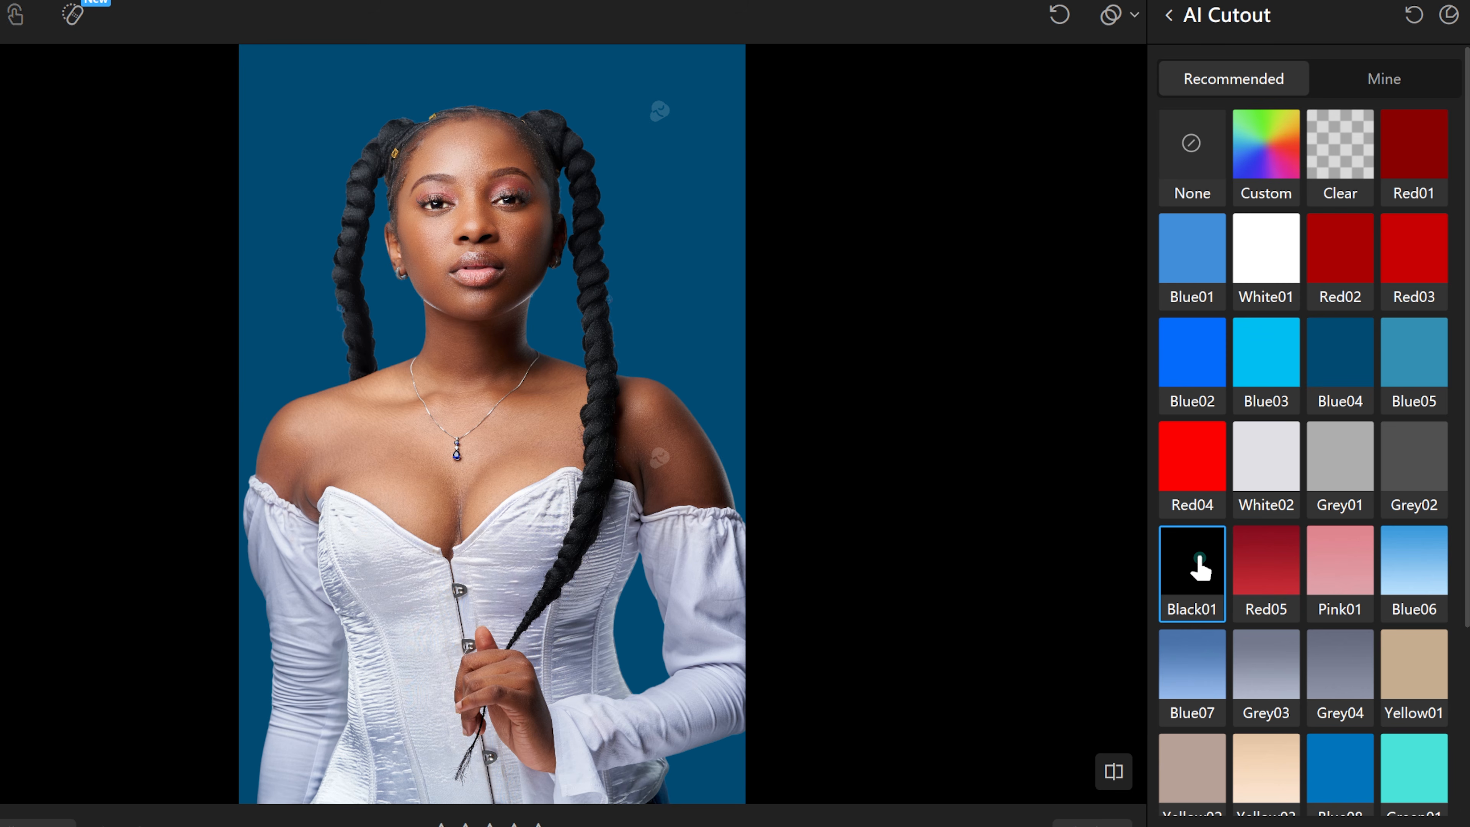
- Replace the background with a custom solid light blue, #98C6D1, after trying other hues
left_click(1267, 162)
left_click(922, 253)
left_click(1106, 371)
left_click(971, 371)
left_click(949, 370)
left_click(932, 190)
left_click(1129, 371)
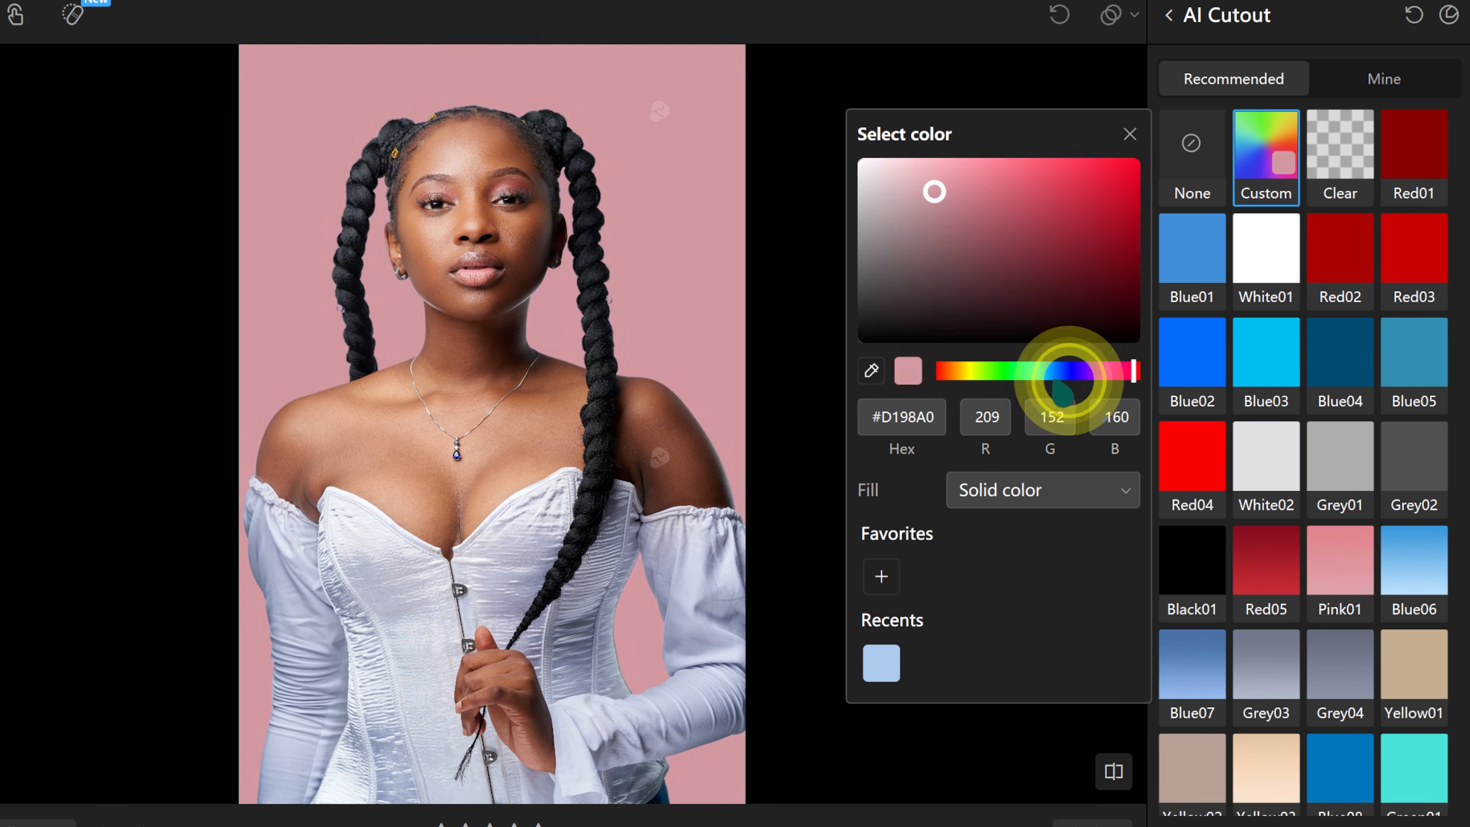
left_click(1045, 371)
- Compare the portrait before and after the edits and close the color picker
key("backslash")
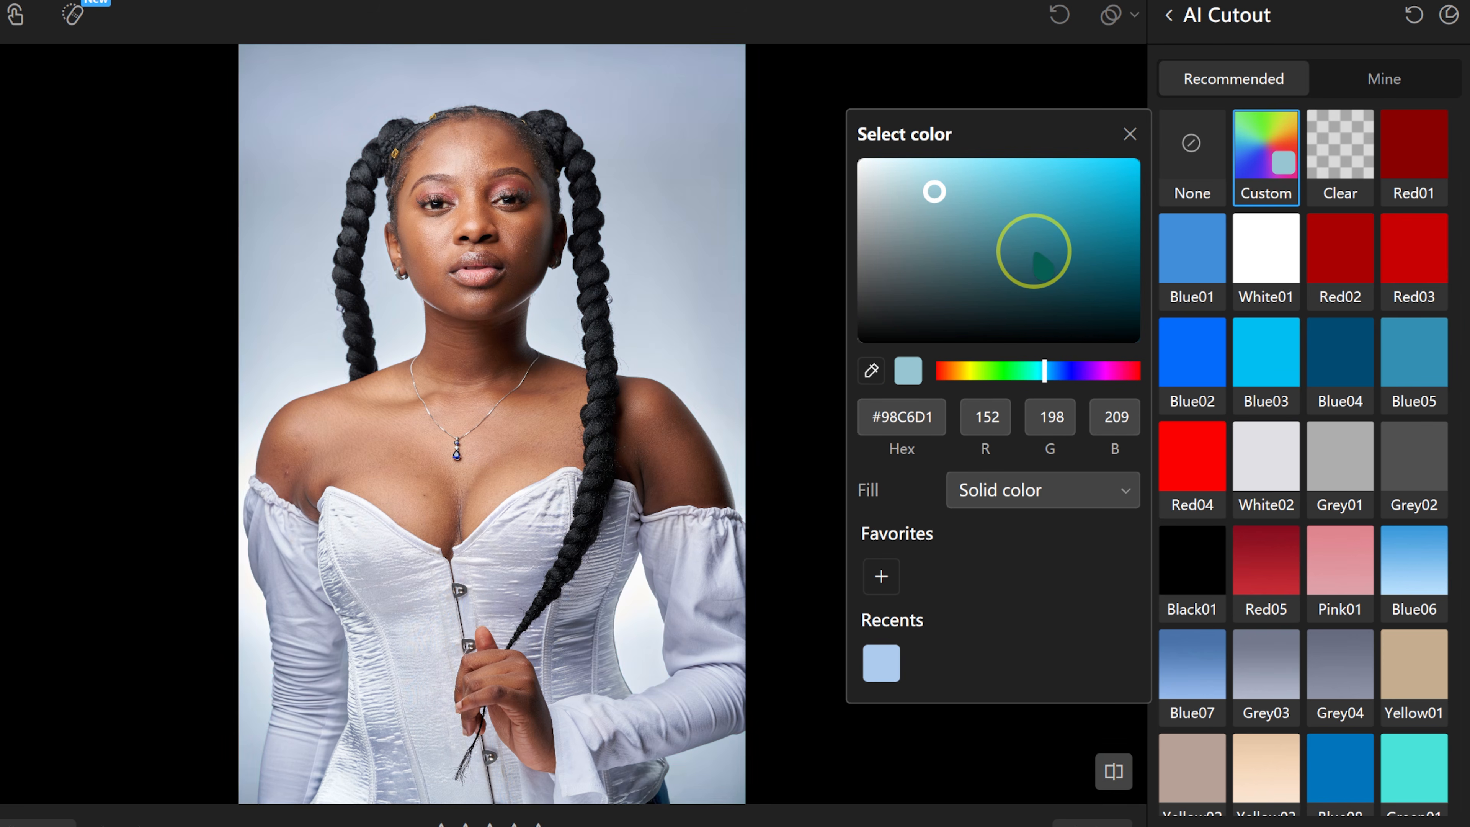
key("backslash")
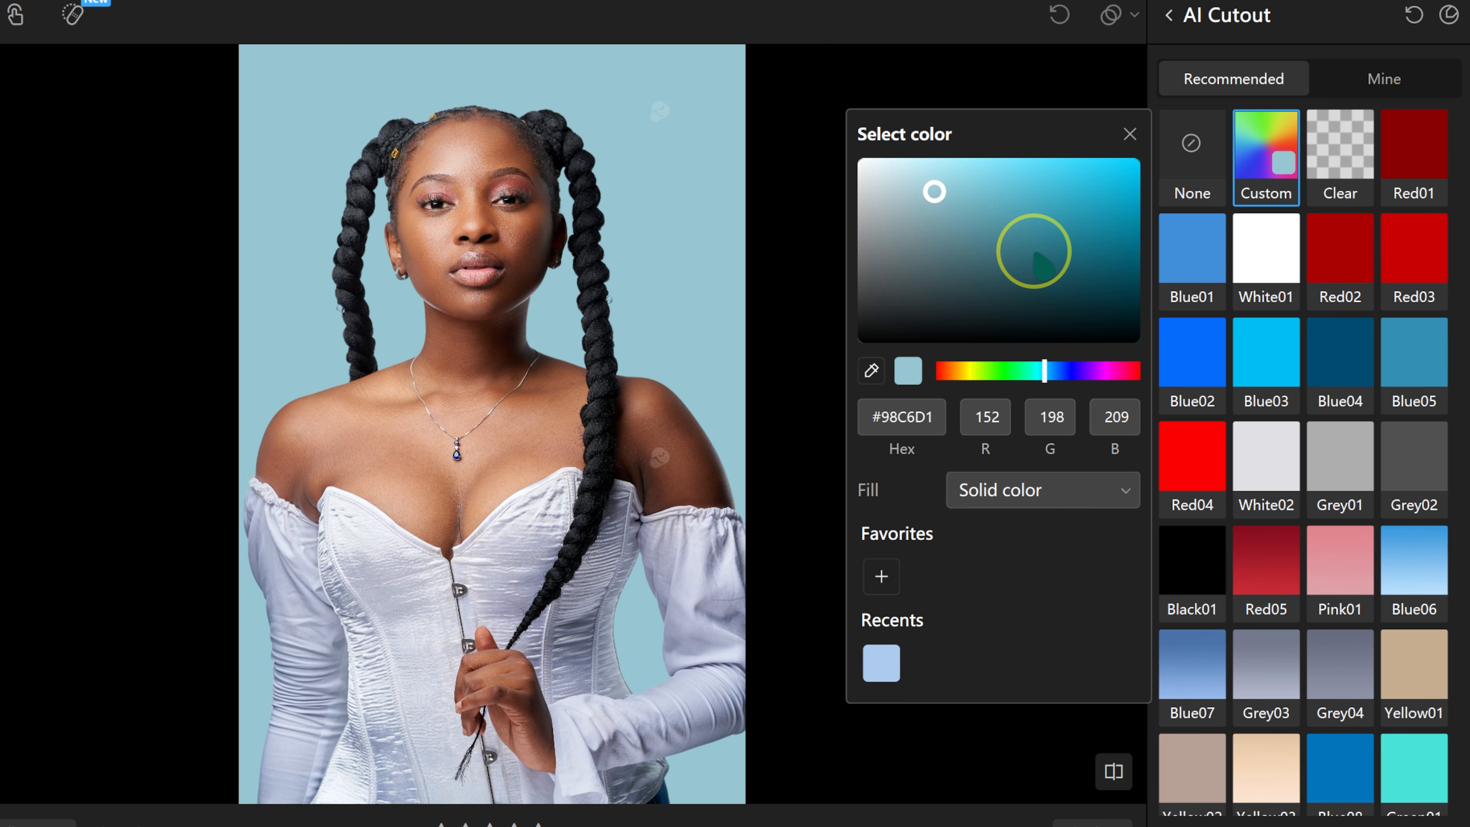
key("backslash")
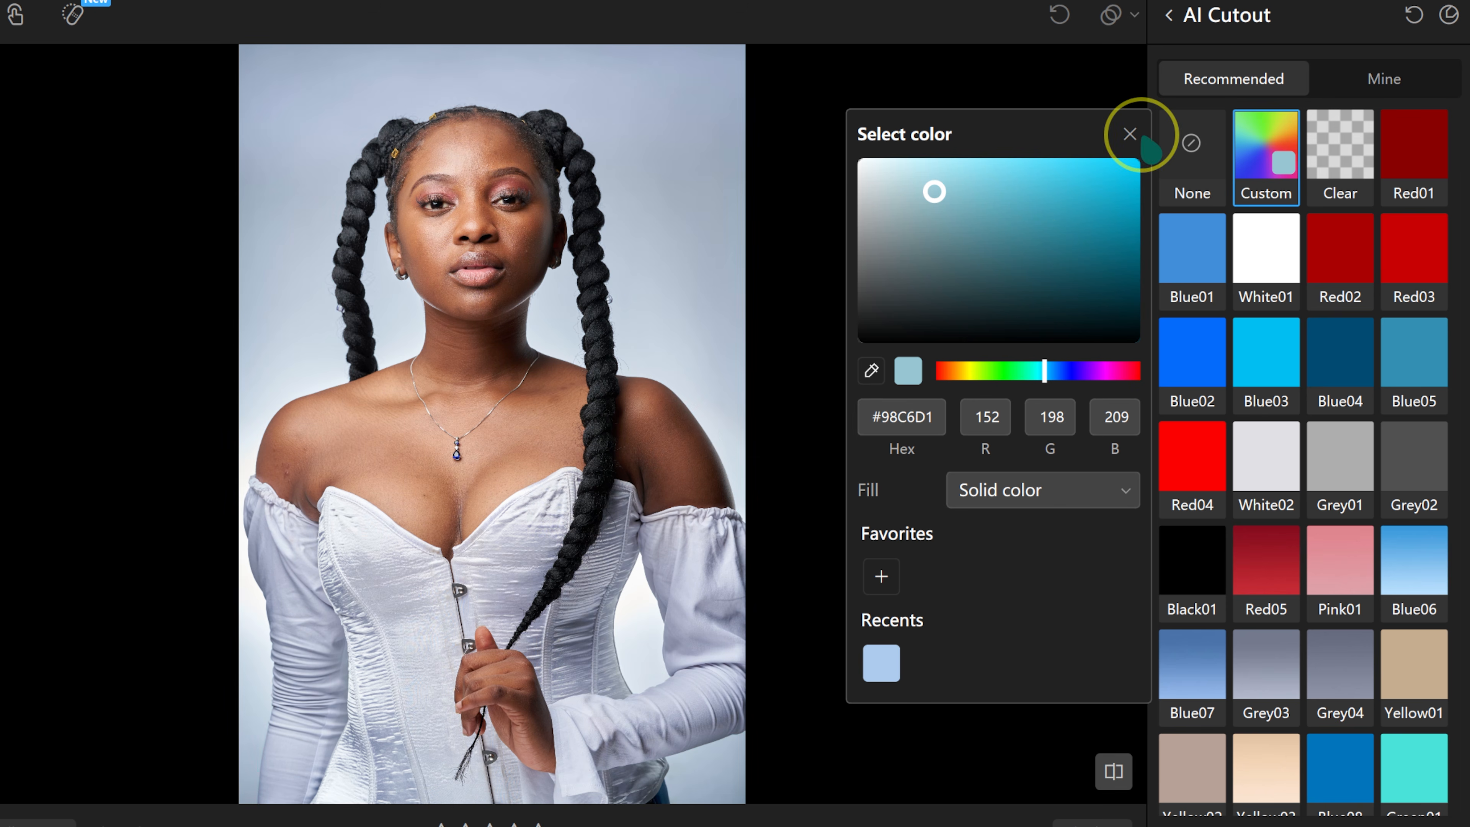
key("backslash")
left_click(1129, 134)
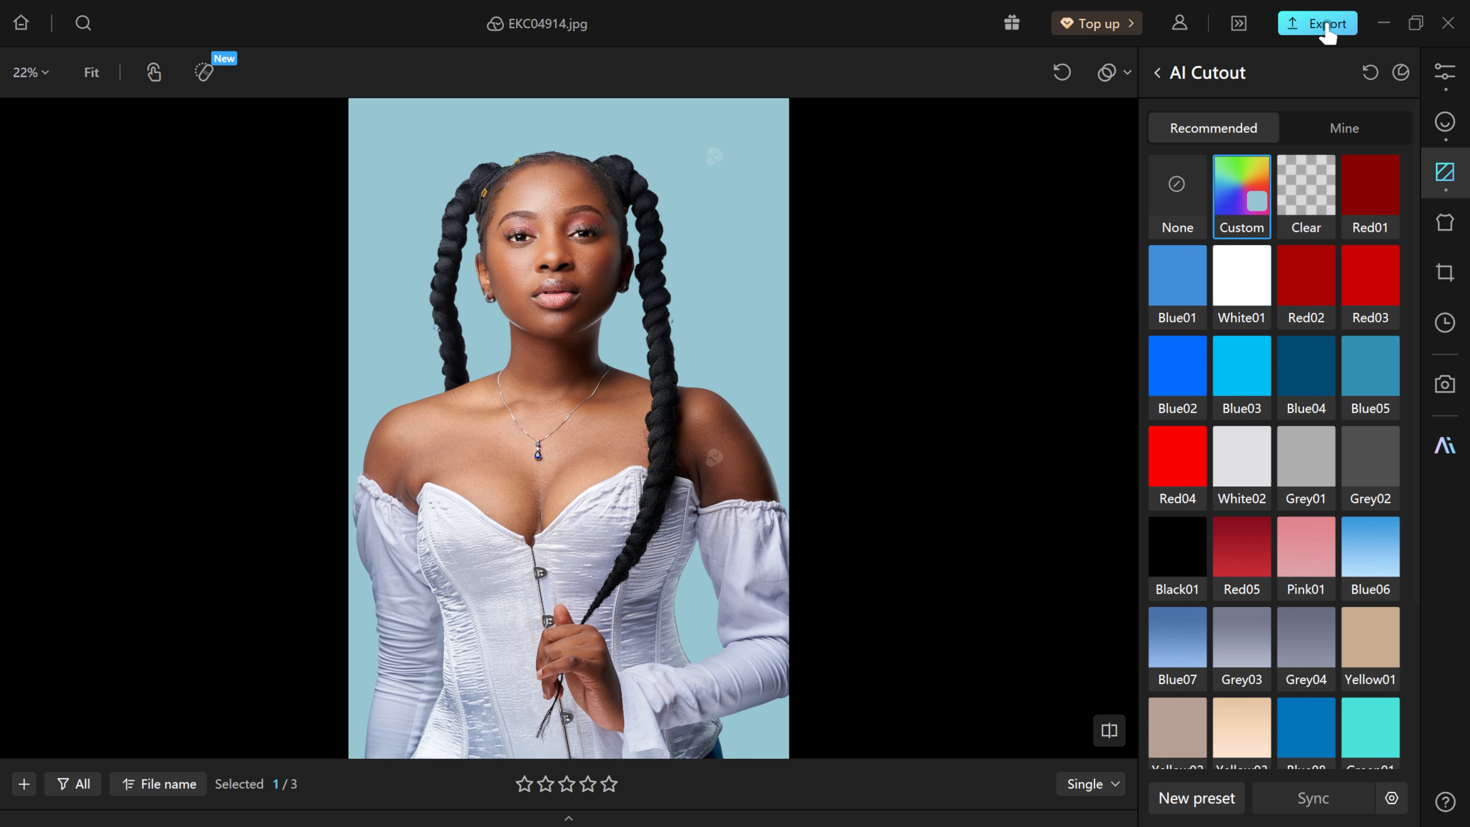
- Switch to the night portrait of the woman wearing glasses and set its Glasses Glare removal to 100 in the Eyes retouching
left_click(619, 784)
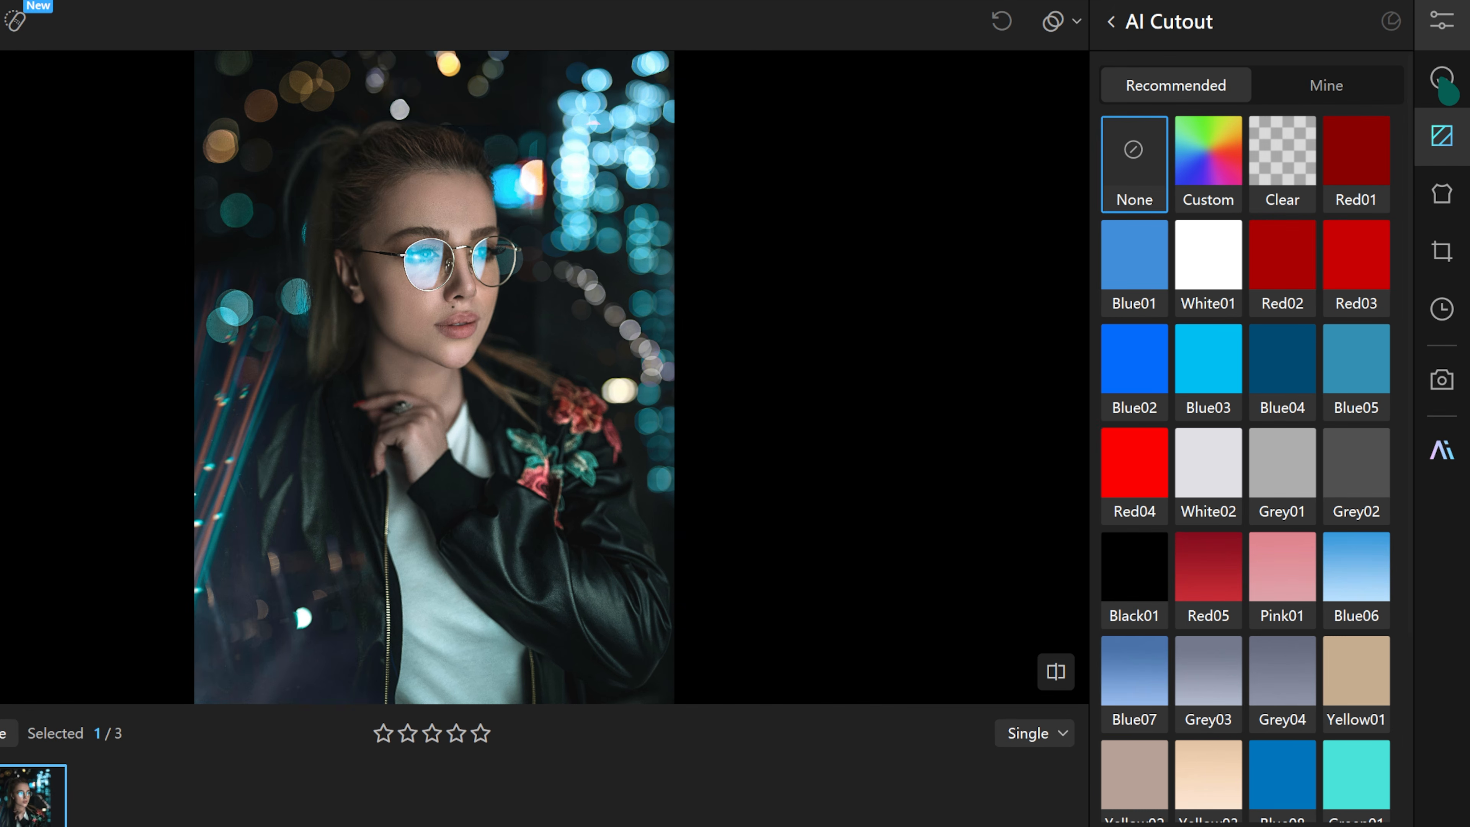
left_click(1447, 128)
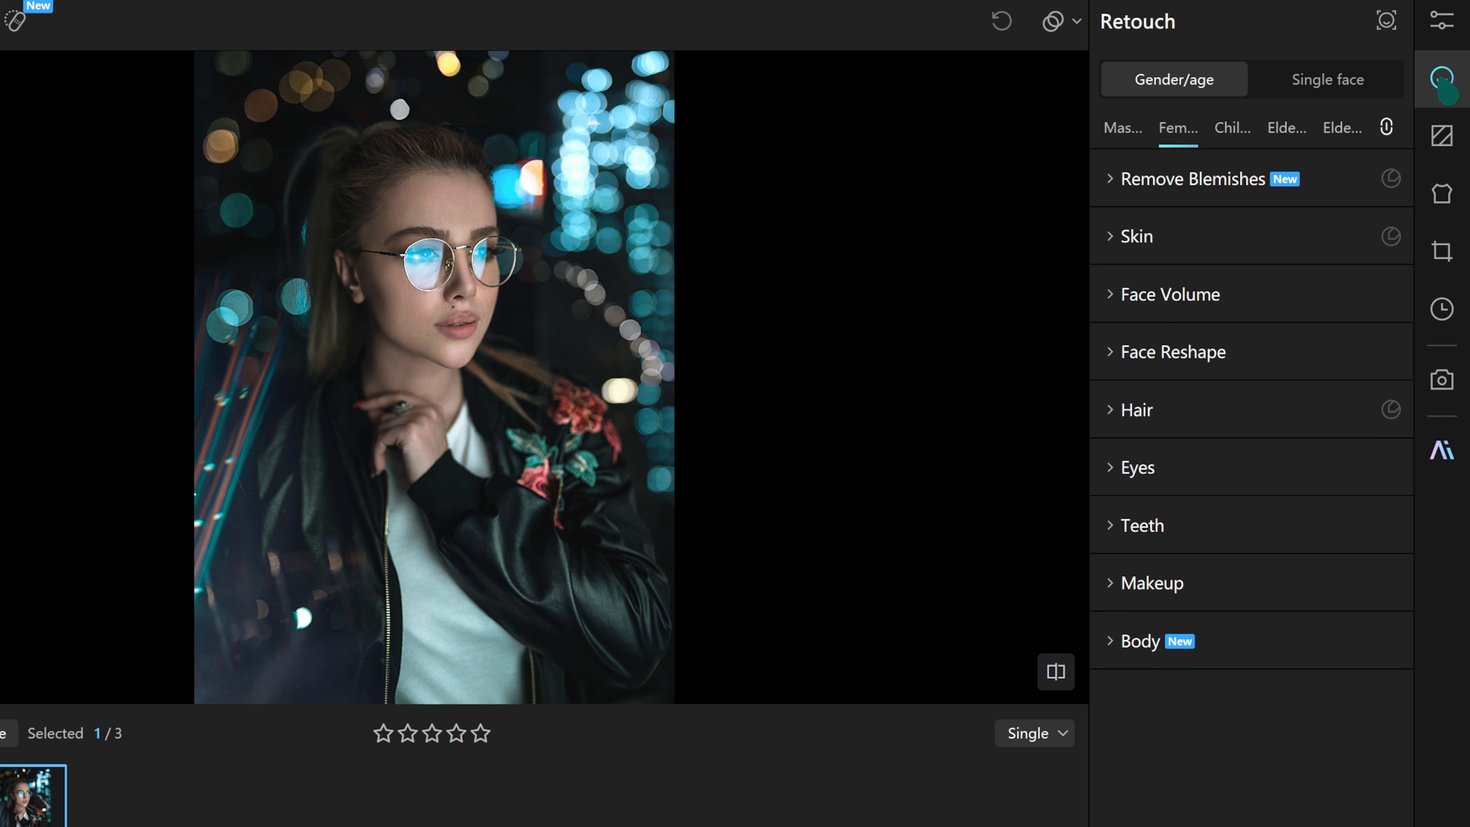
left_click(1129, 471)
scroll(1132, 558, "down", 2)
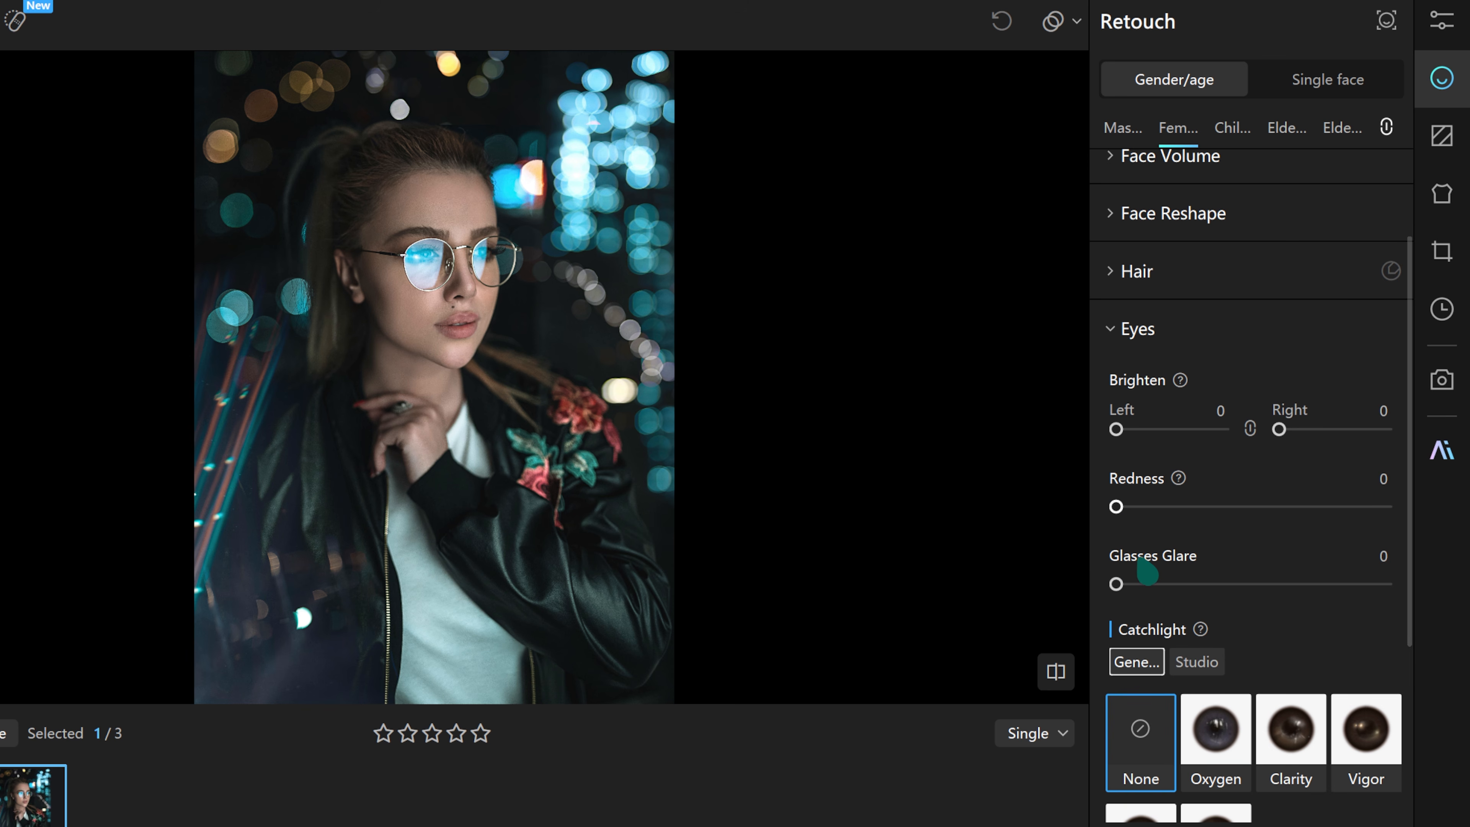
left_click_drag(1115, 584, 1466, 586)
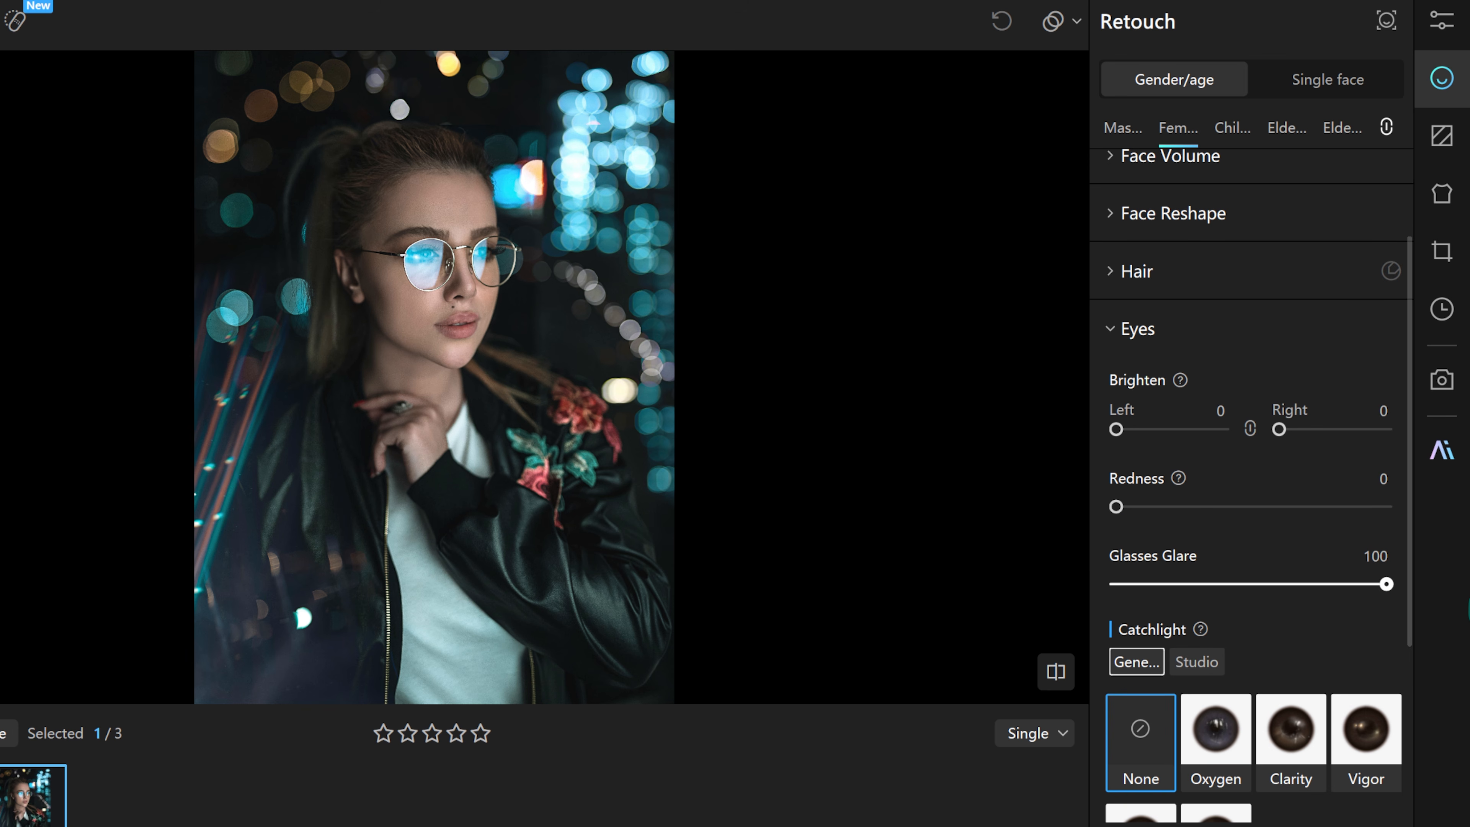
left_click(485, 275)
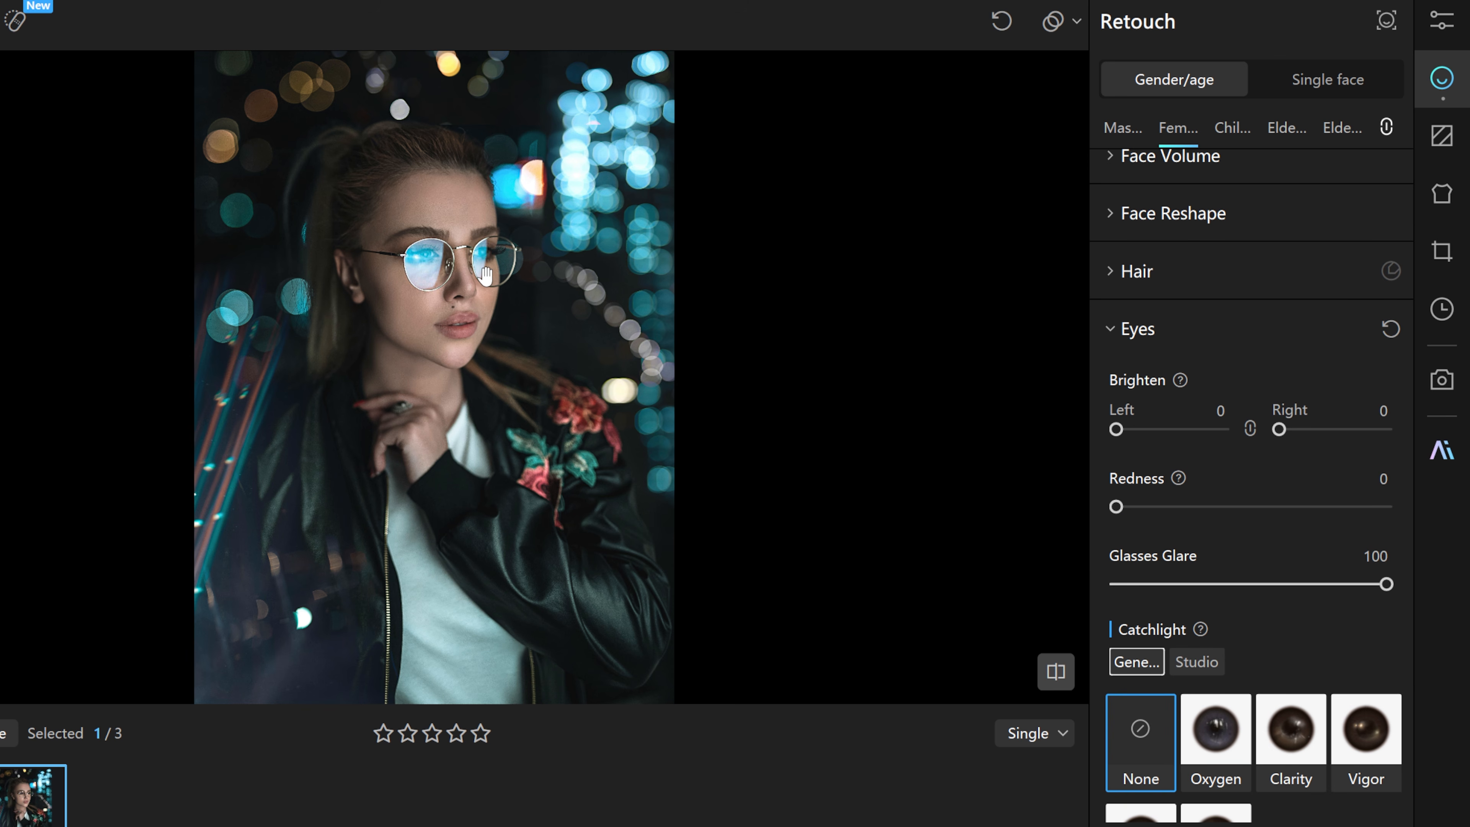
- Inspect the woman's glasses up close to check the glare removal
left_click(429, 223)
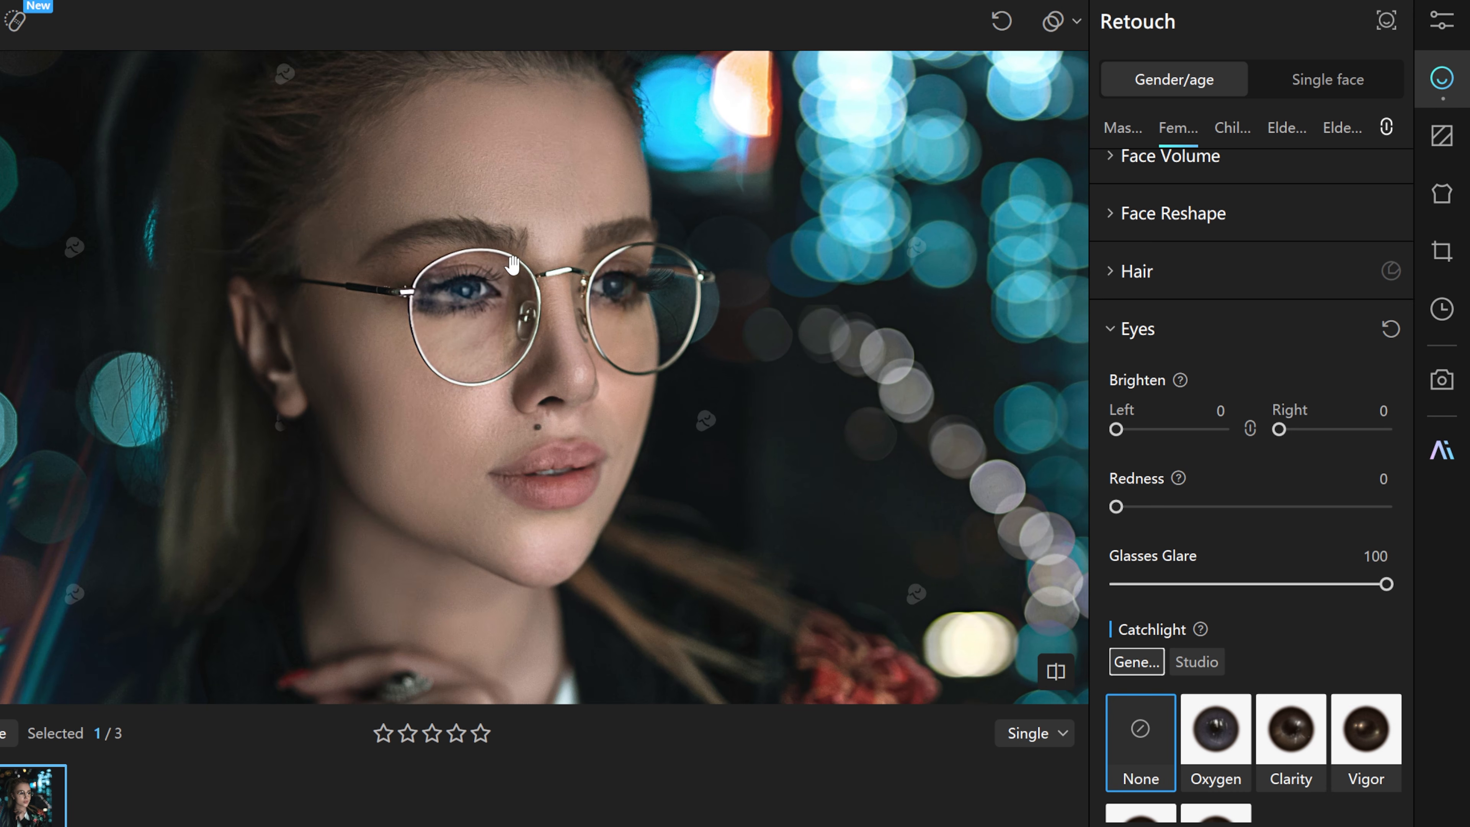
left_click(862, 337)
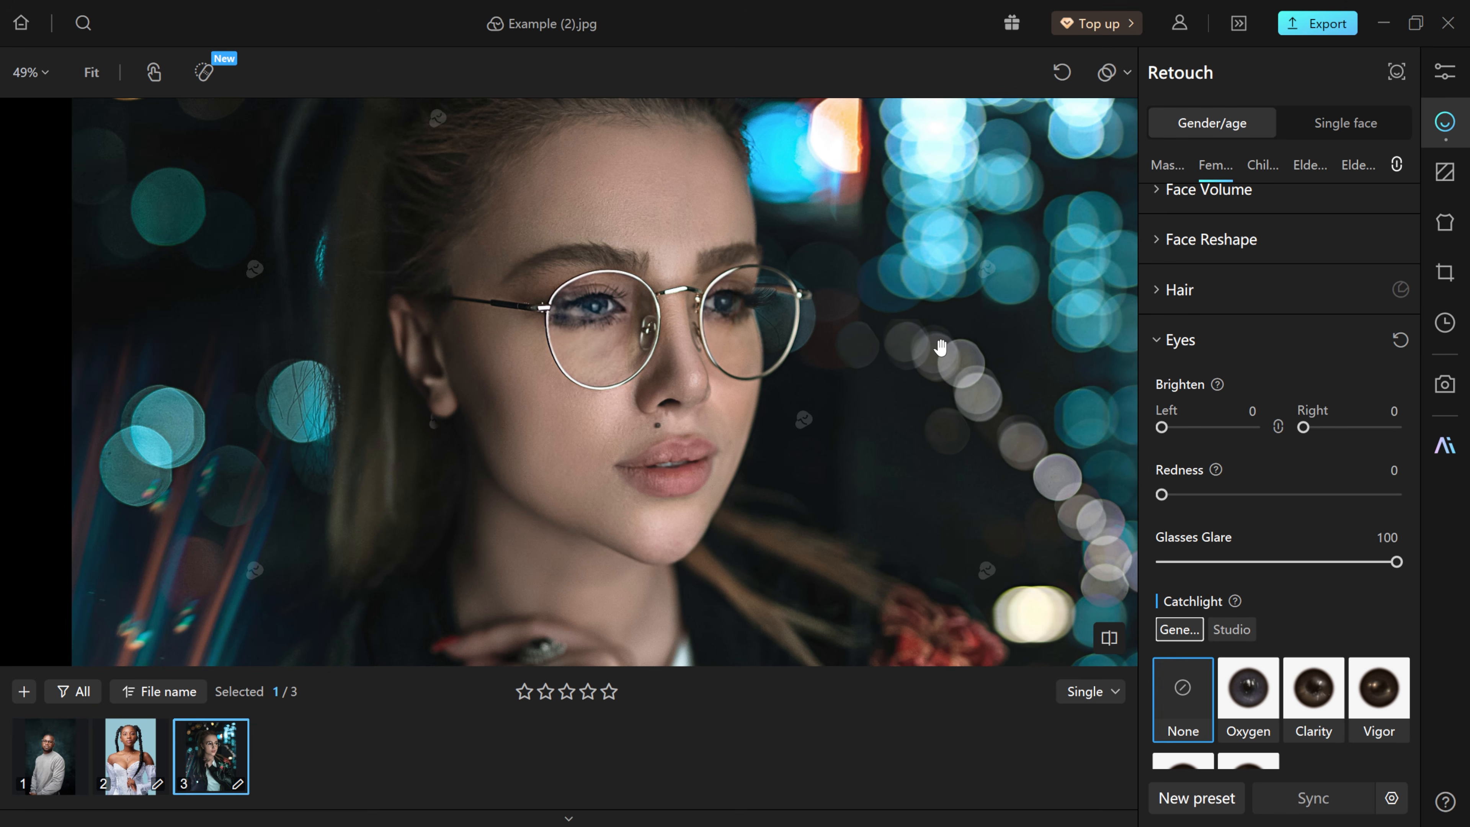
- Switch to the portrait of the man in the grey sweater and set its clothing Wrinkle Removal to 70 after trying 100
left_click(51, 756)
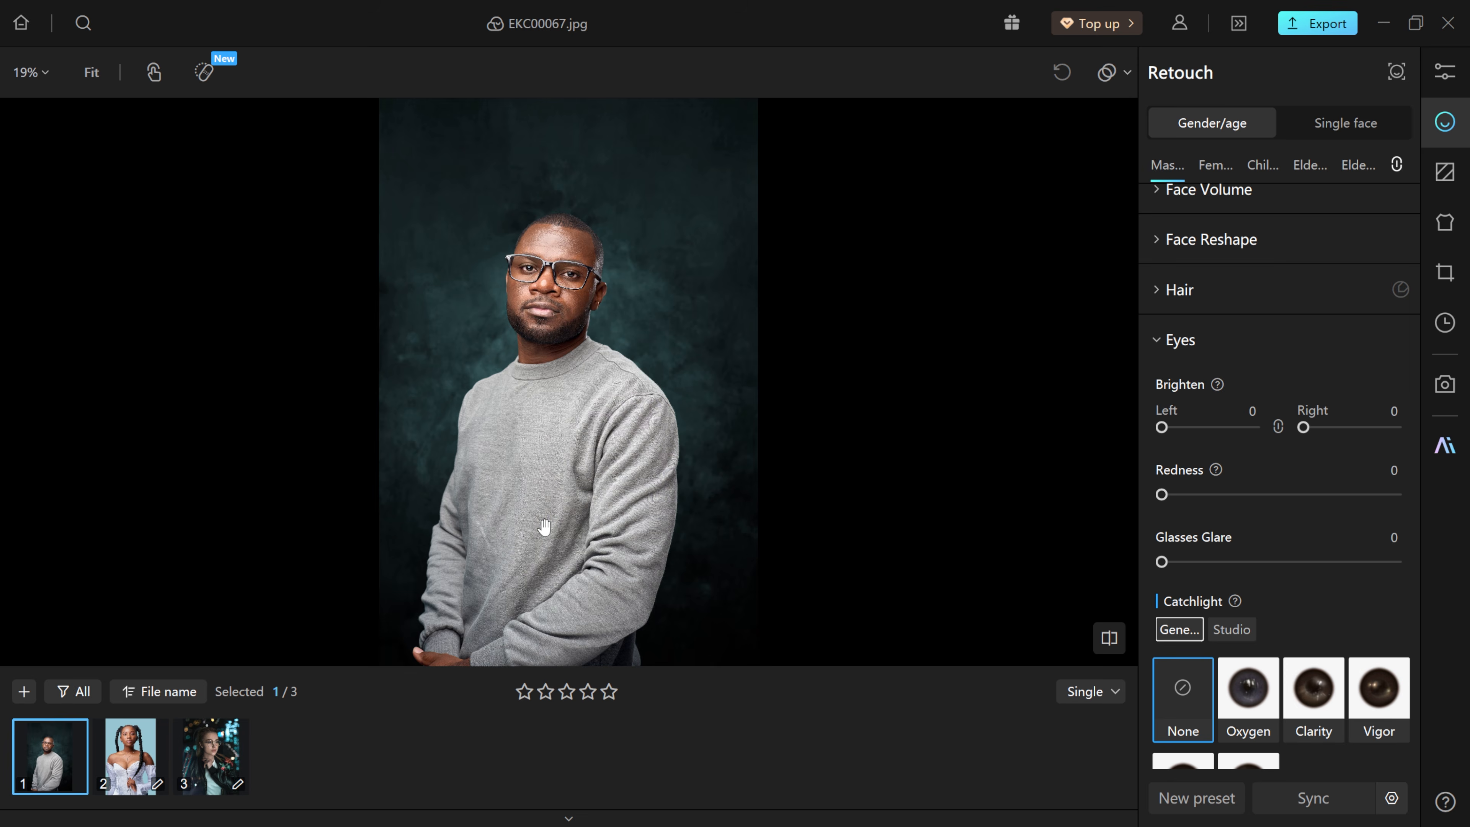
scroll(544, 527, "up", 1)
scroll(544, 527, "down", 2)
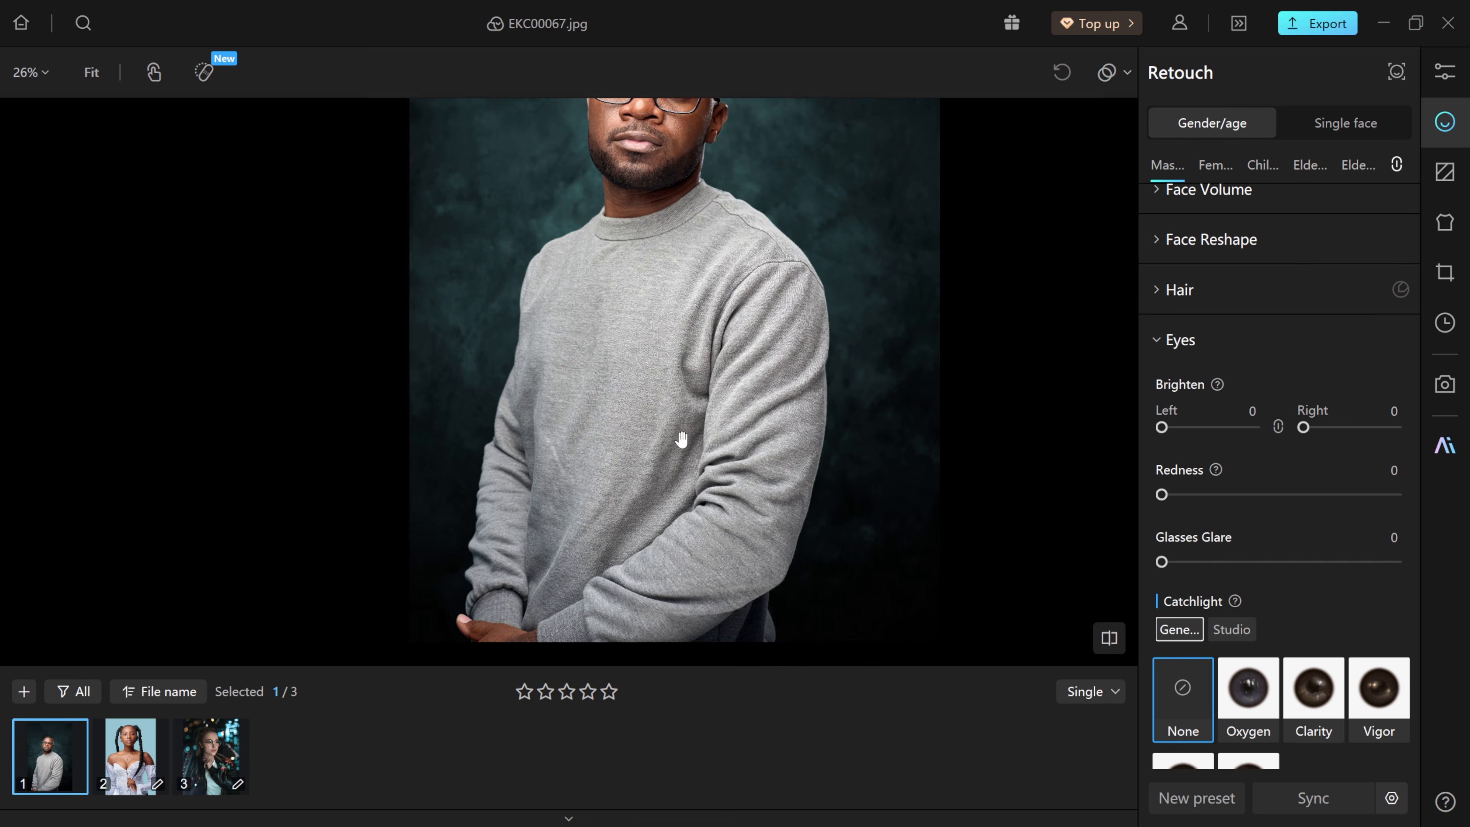
left_click_drag(678, 471, 666, 488)
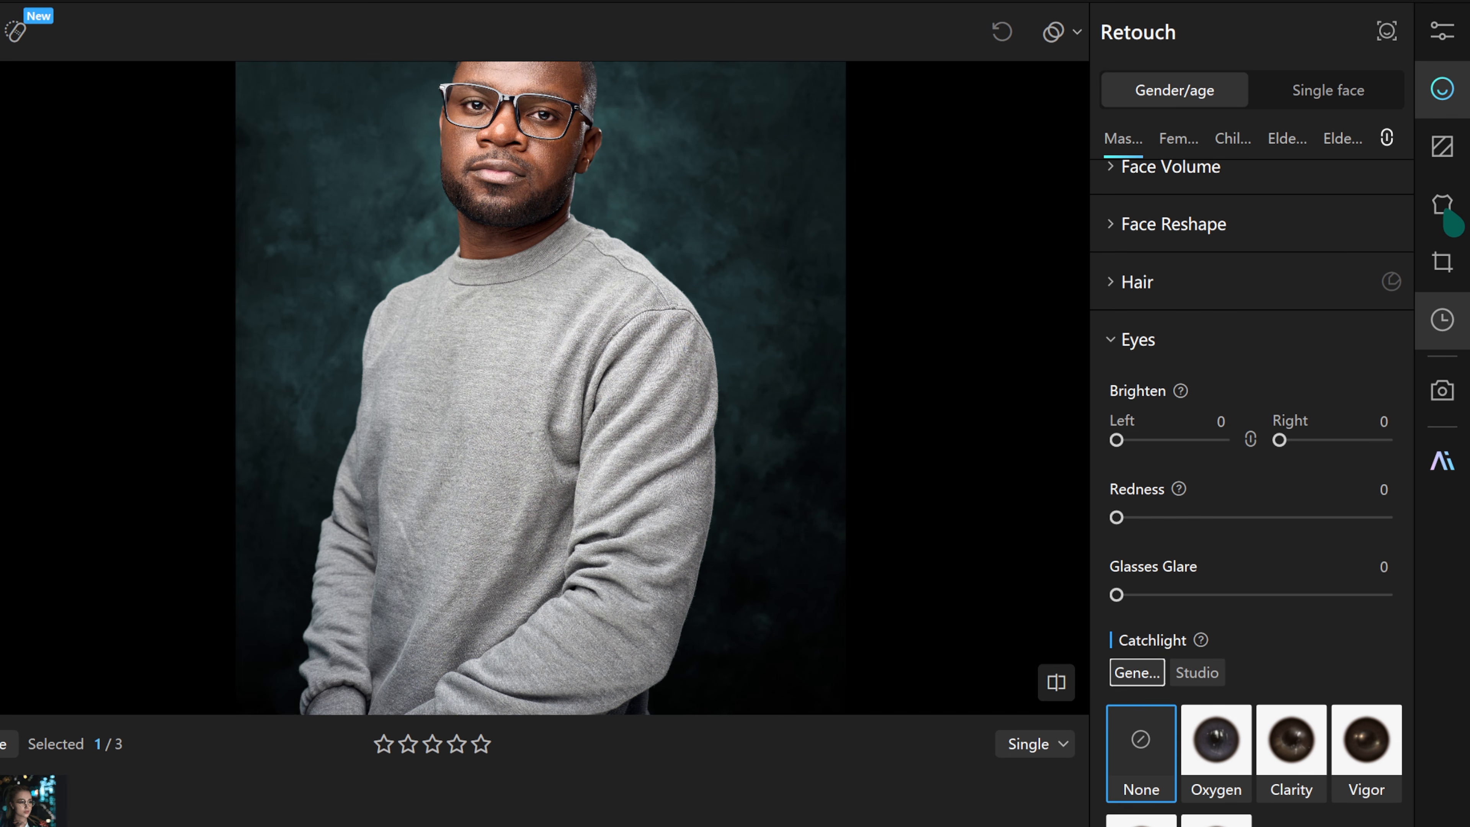
left_click(1444, 208)
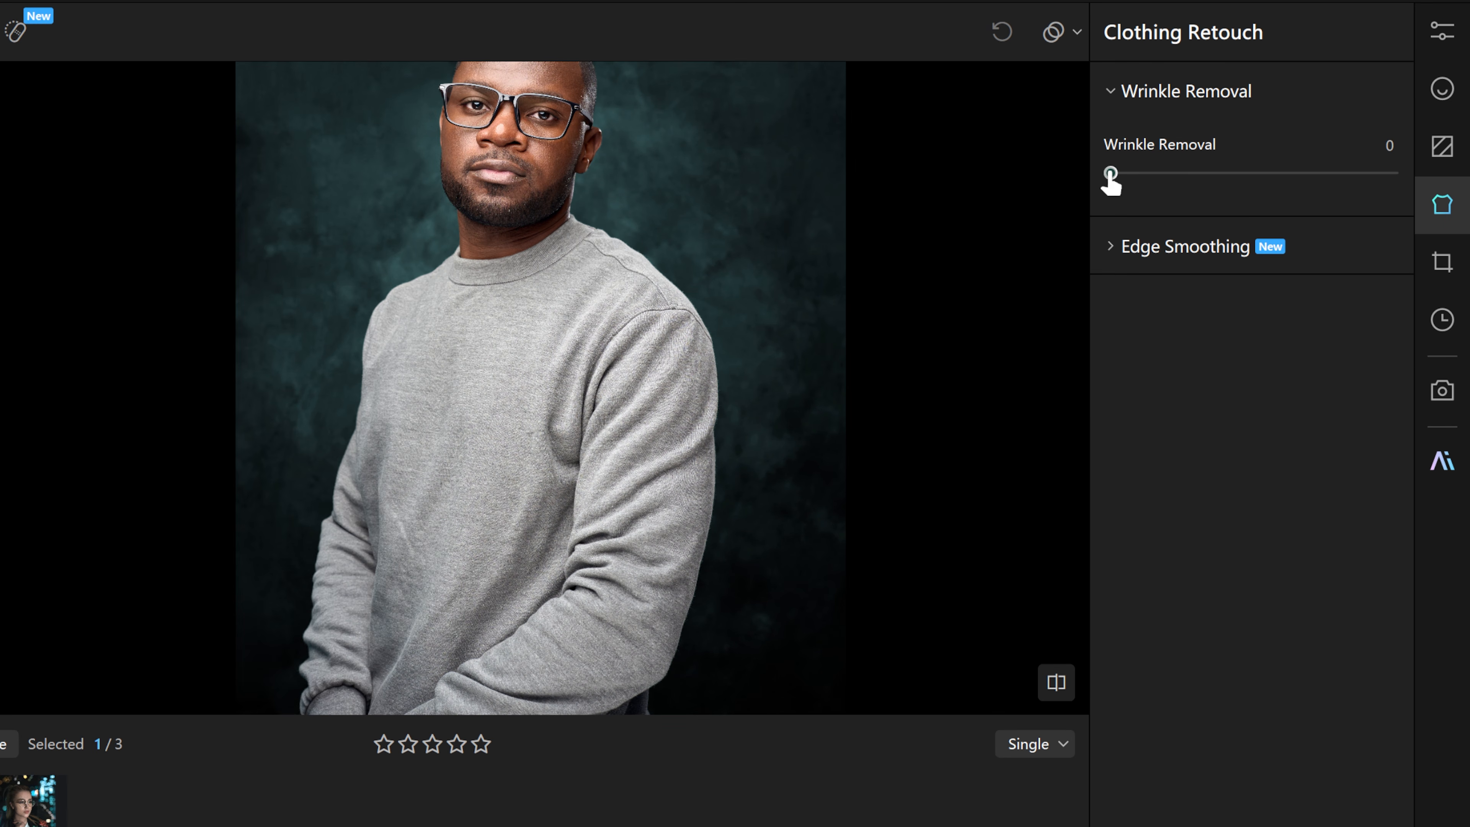
left_click_drag(1110, 173, 1435, 180)
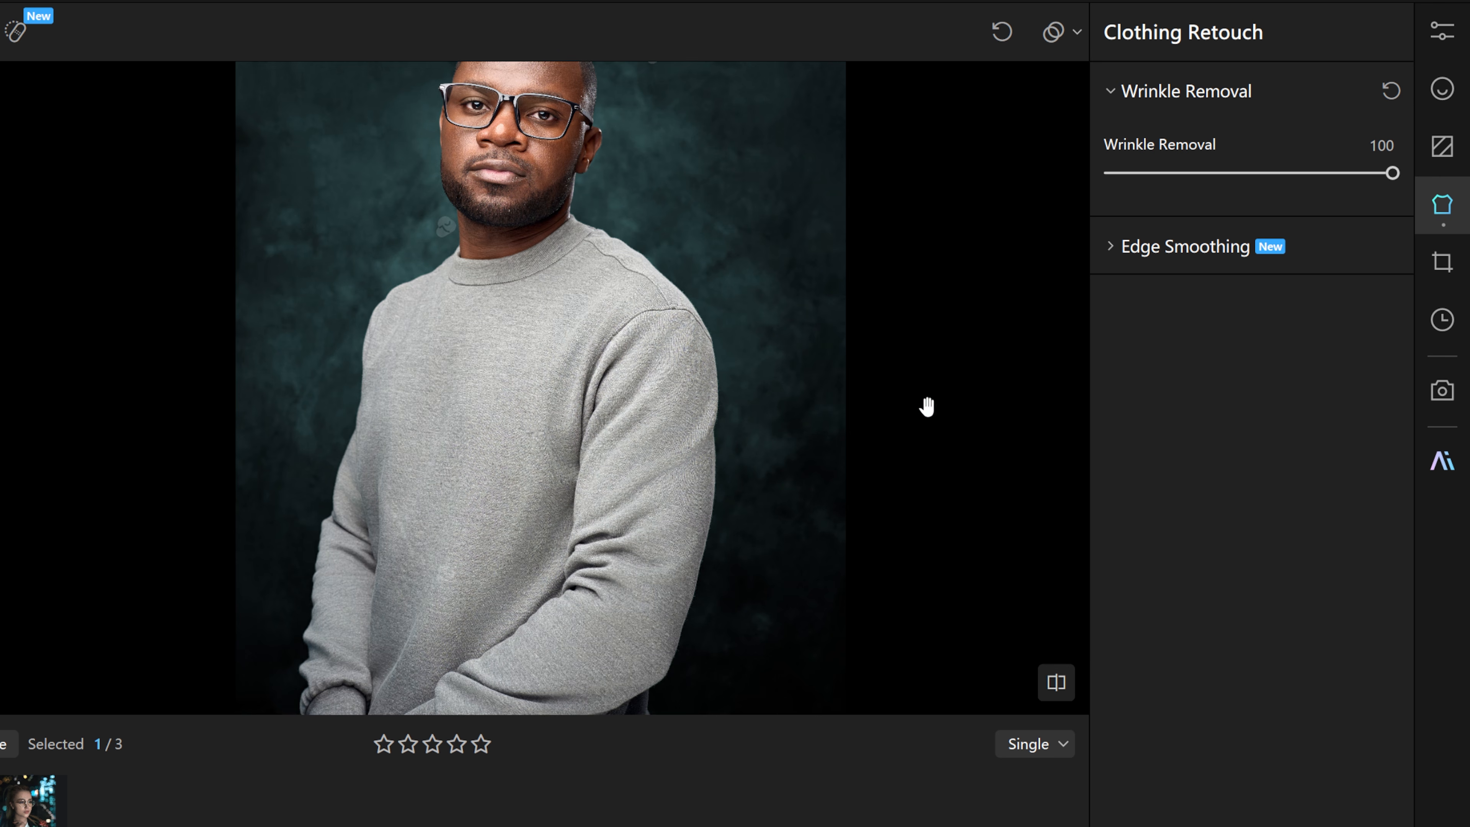
left_click_drag(1393, 173, 1308, 174)
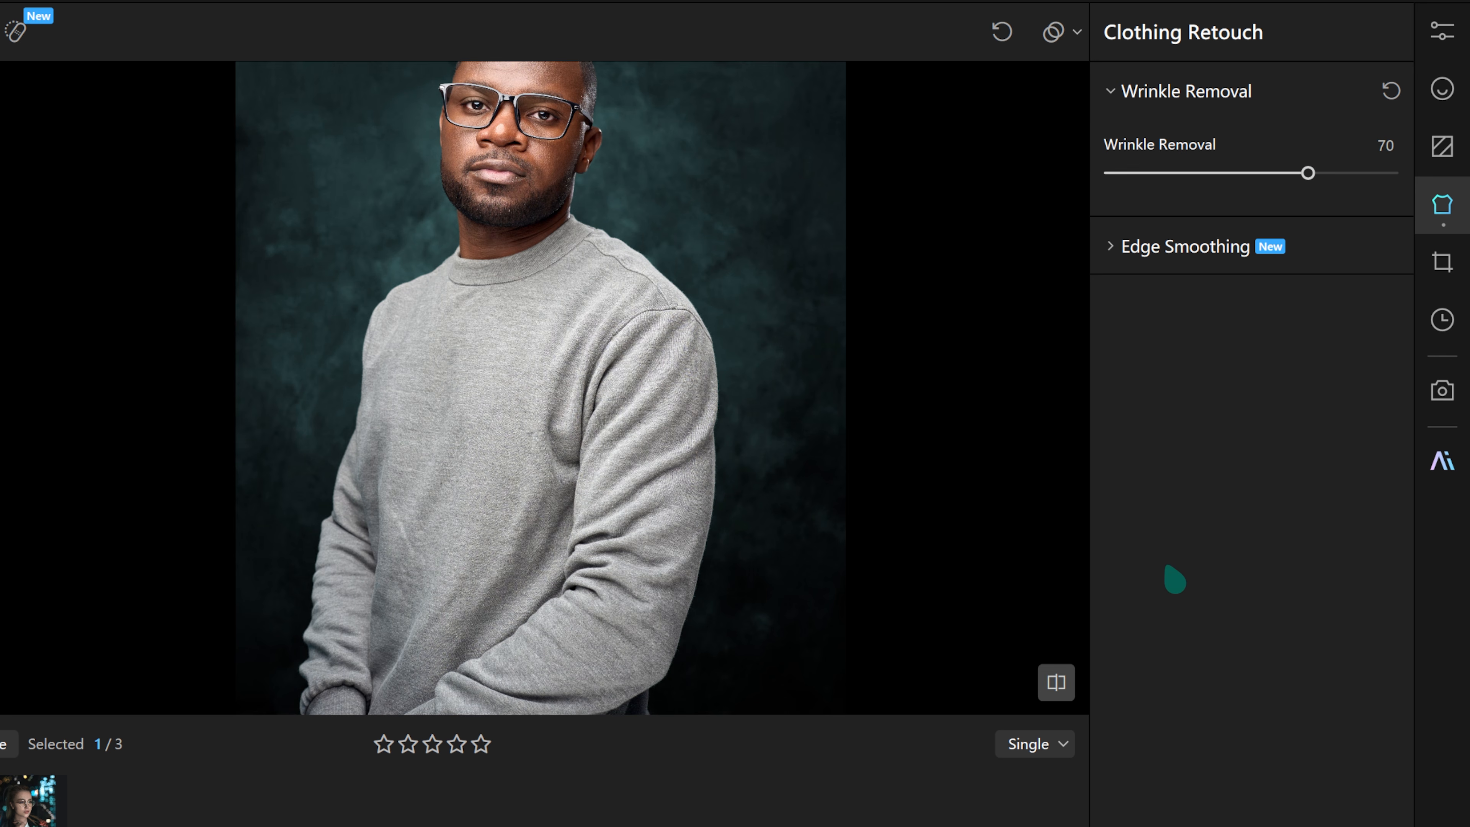